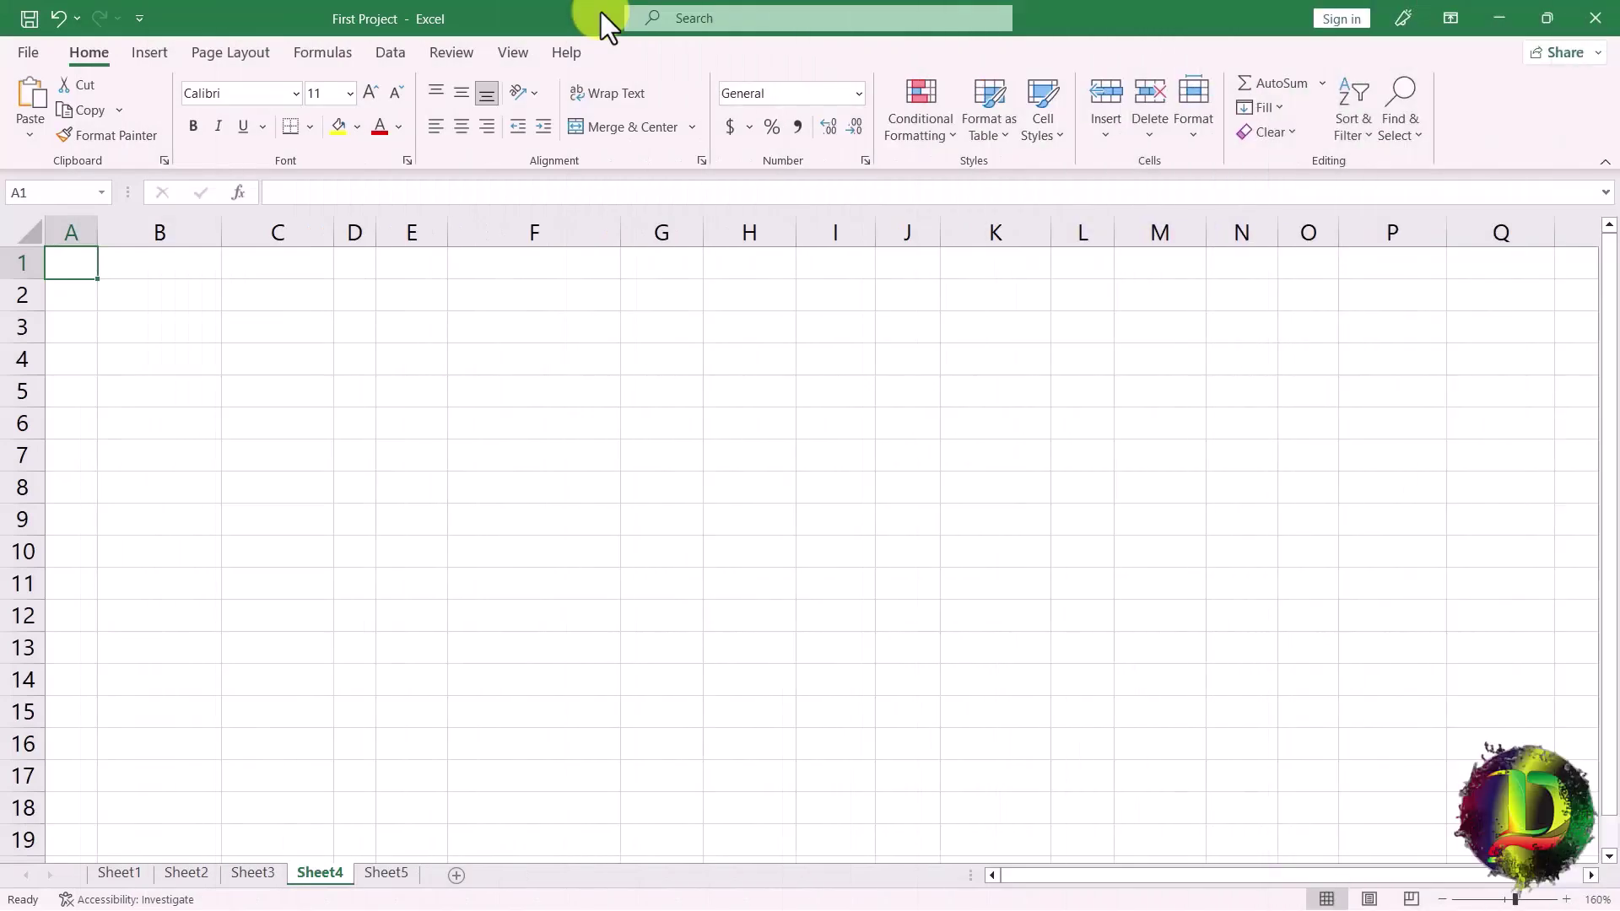
Paste the Amharic headings, the six subjects with Total, Average, Grade, Rank, and the first student's row (99, 93, 95, 84, 100, 58).
type("ተ.ቁ\tየተማሪ ስም\tየአባት ስም\tፆታ\tእድሜ")
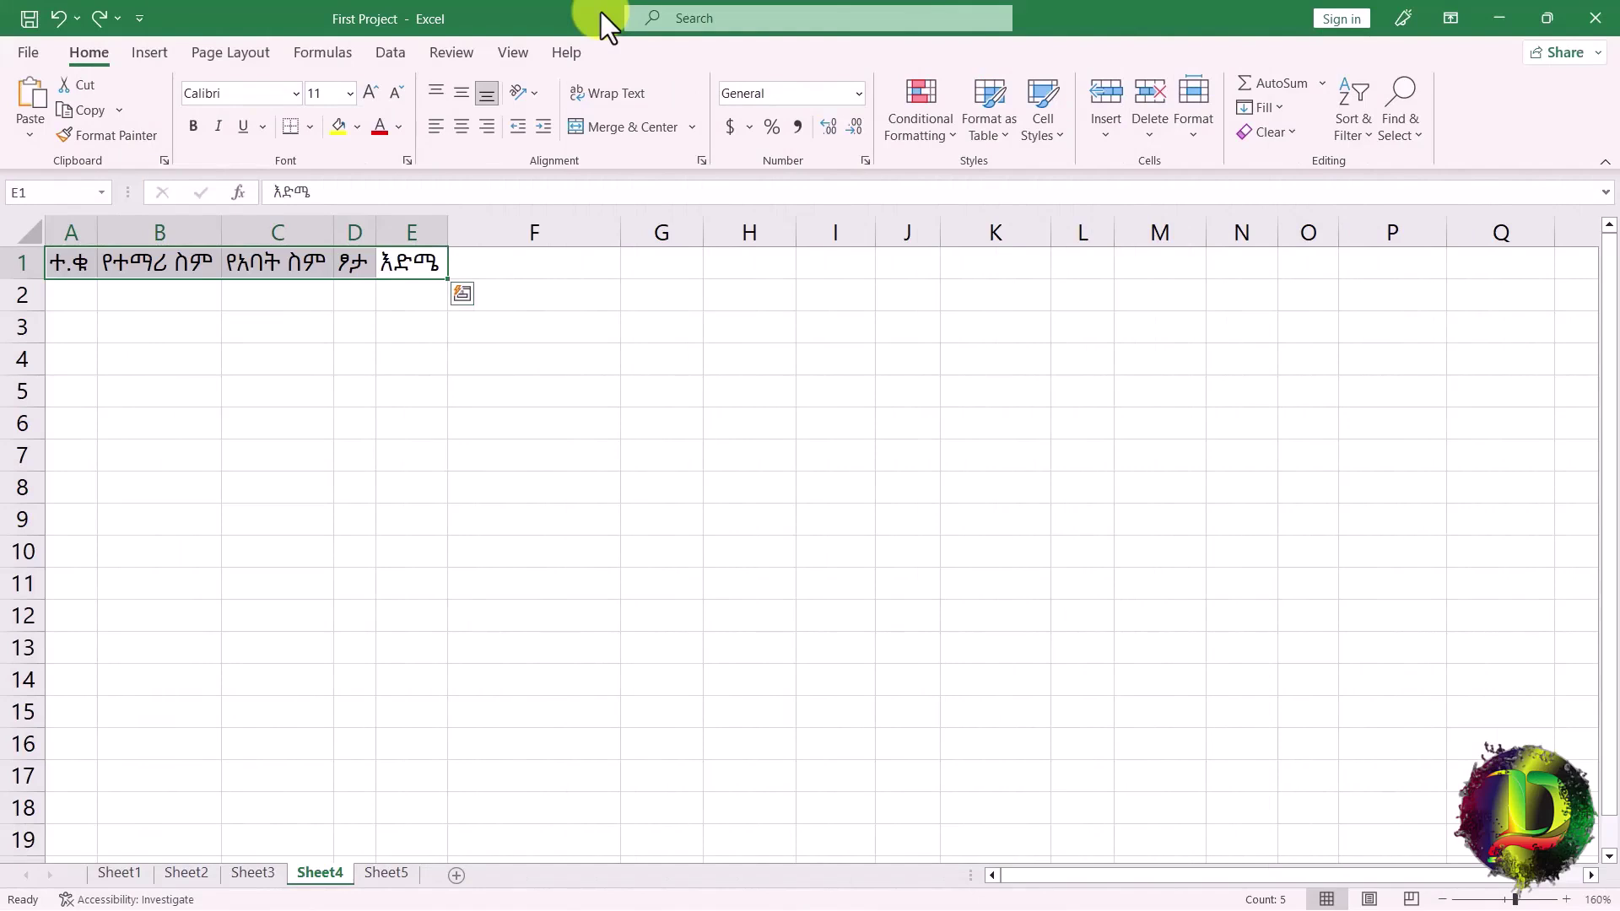
type("Biology\tPhysics\tAmharic\tEnglish\tSport\tChemistry")
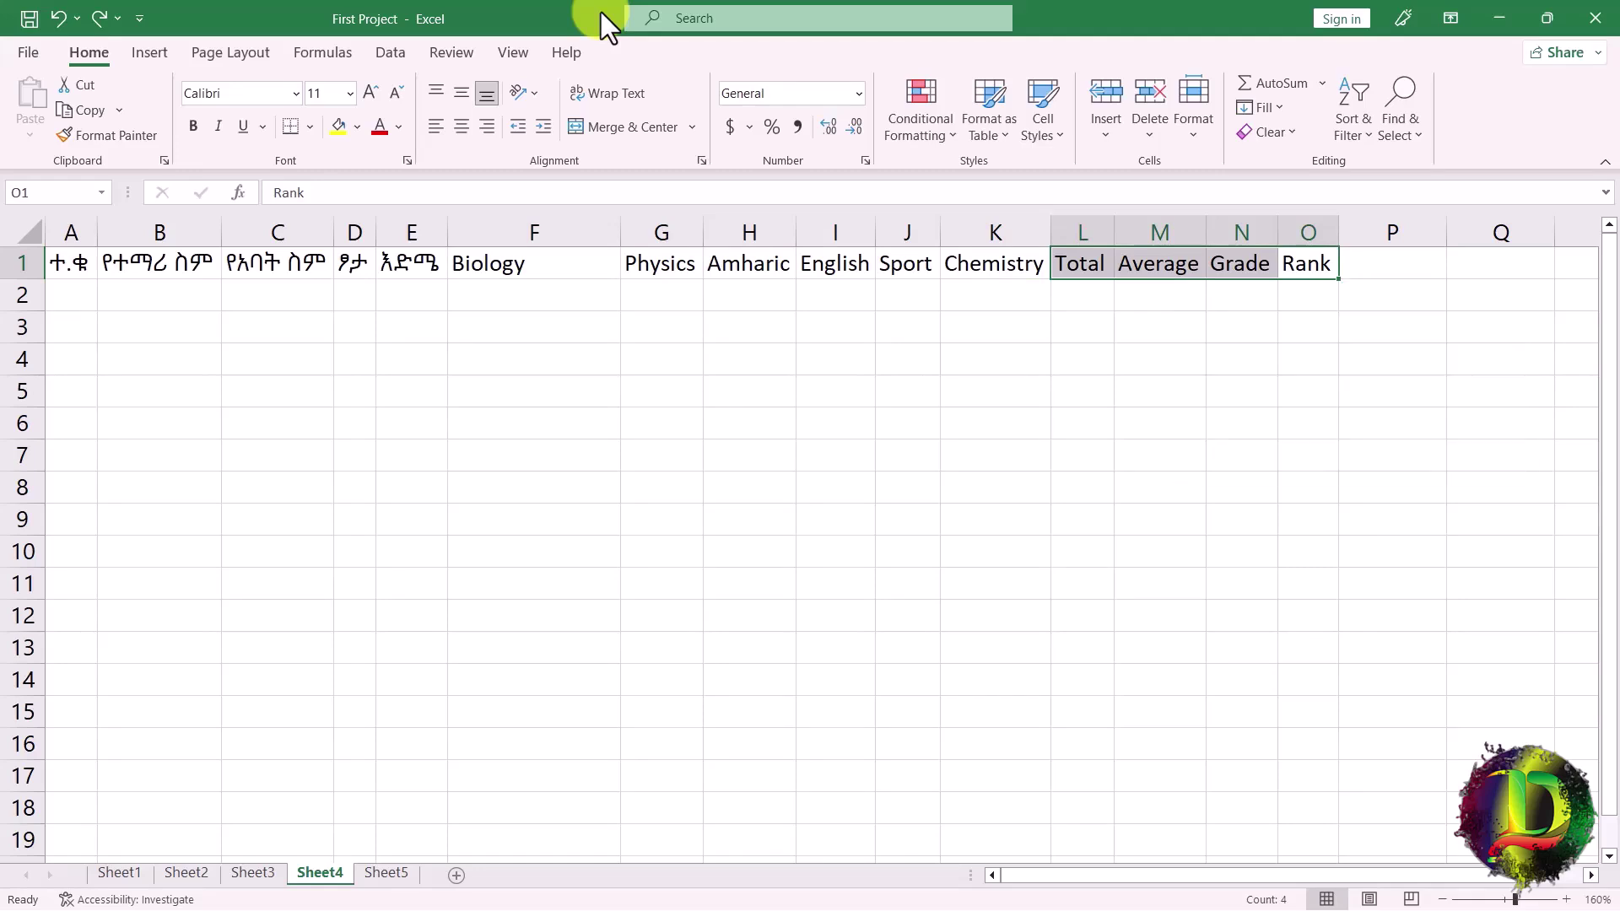
key("ctrl+v")
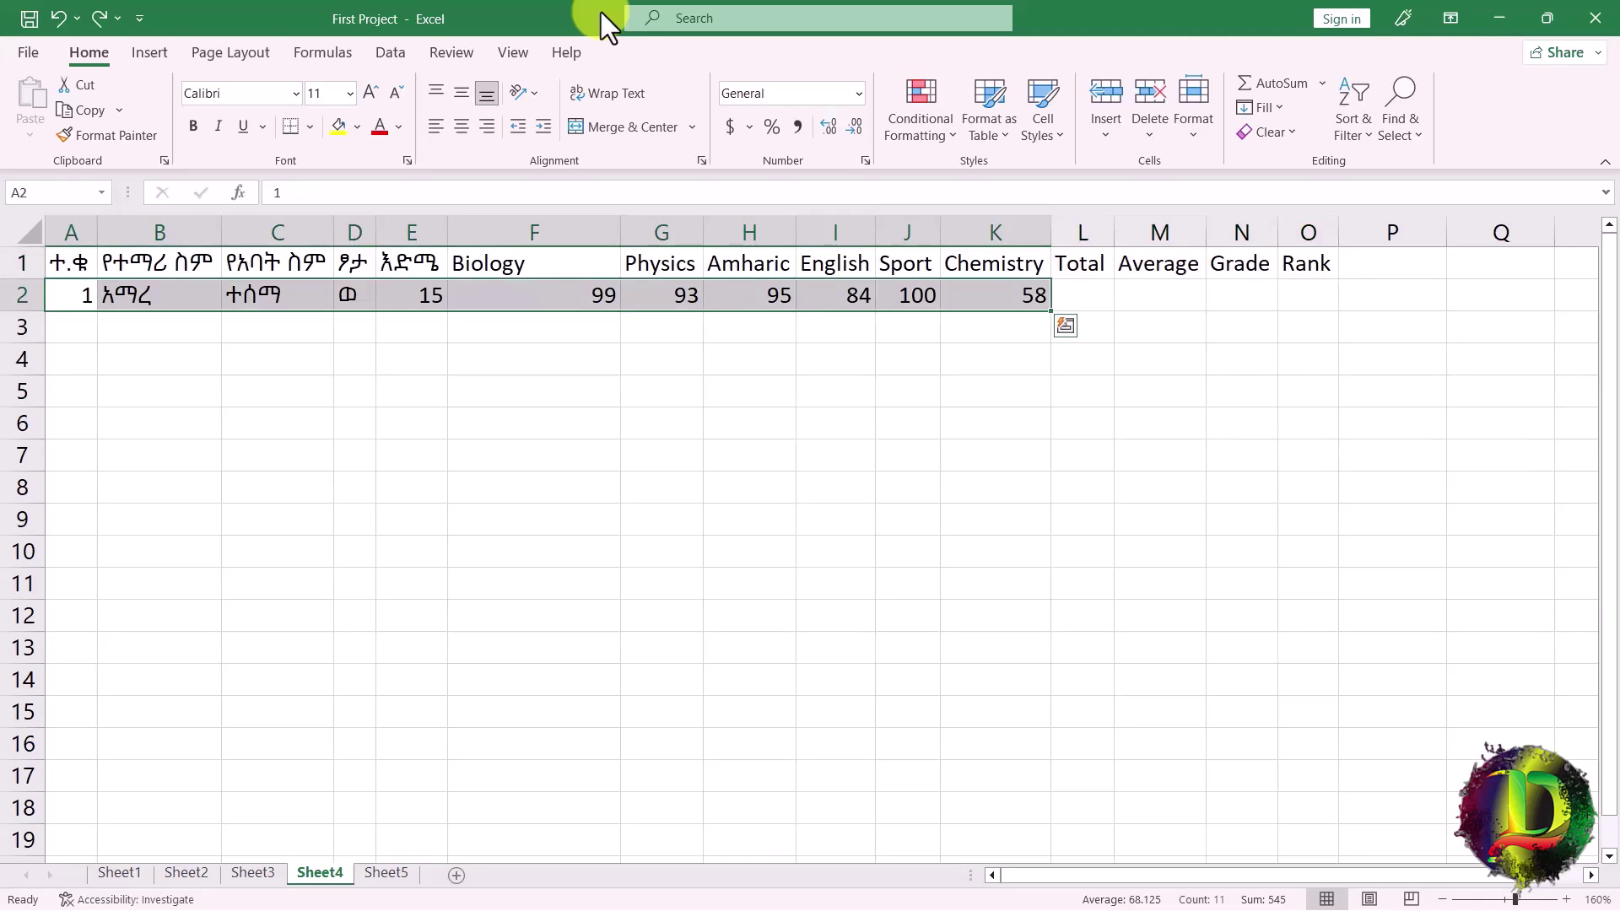
Paste the second through eighth students' details and marks into rows 3 to 9.
key("Down")
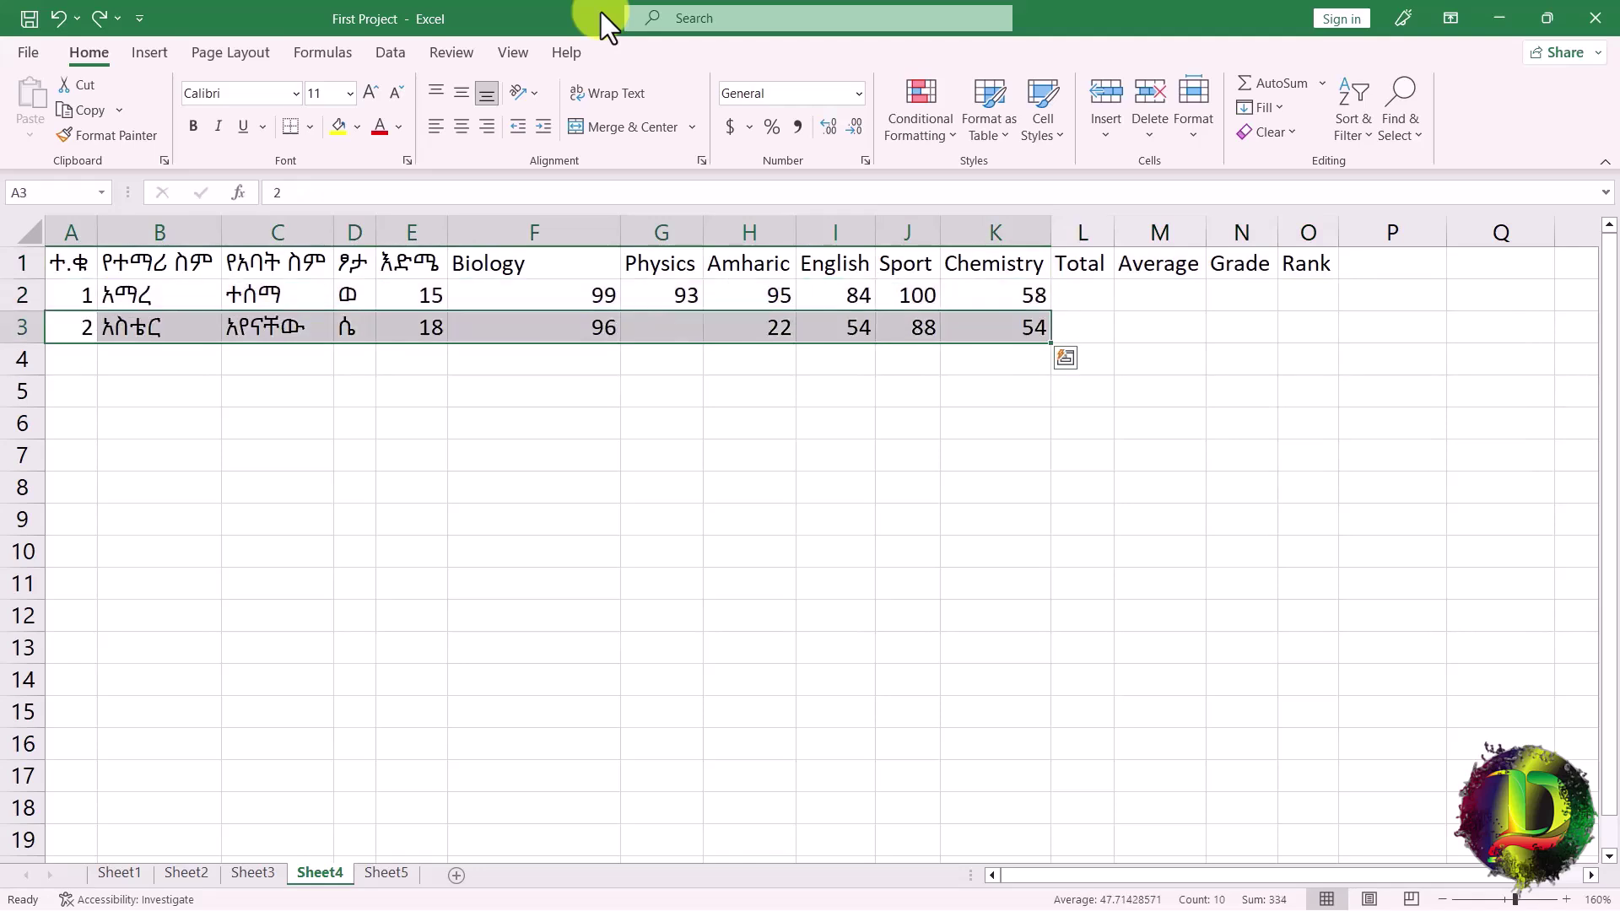
key("Down")
key("Down")
key("ctrl+v")
key("Down")
key("Down")
key("ctrl+v")
key("Down")
key("ctrl+v")
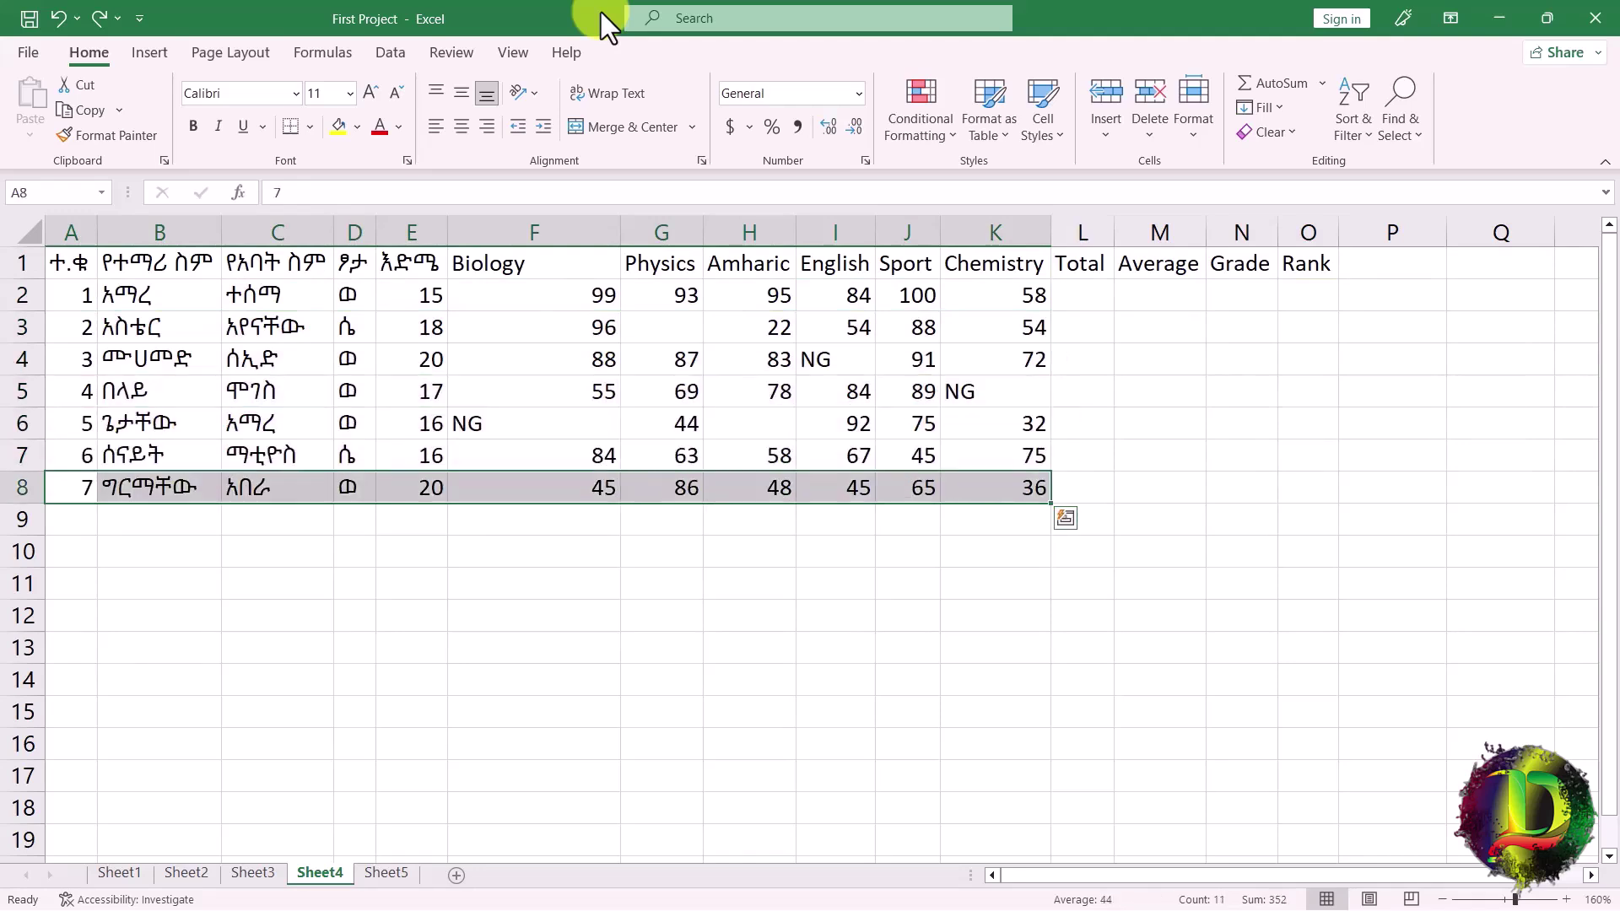
key("Down")
key("ctrl+v")
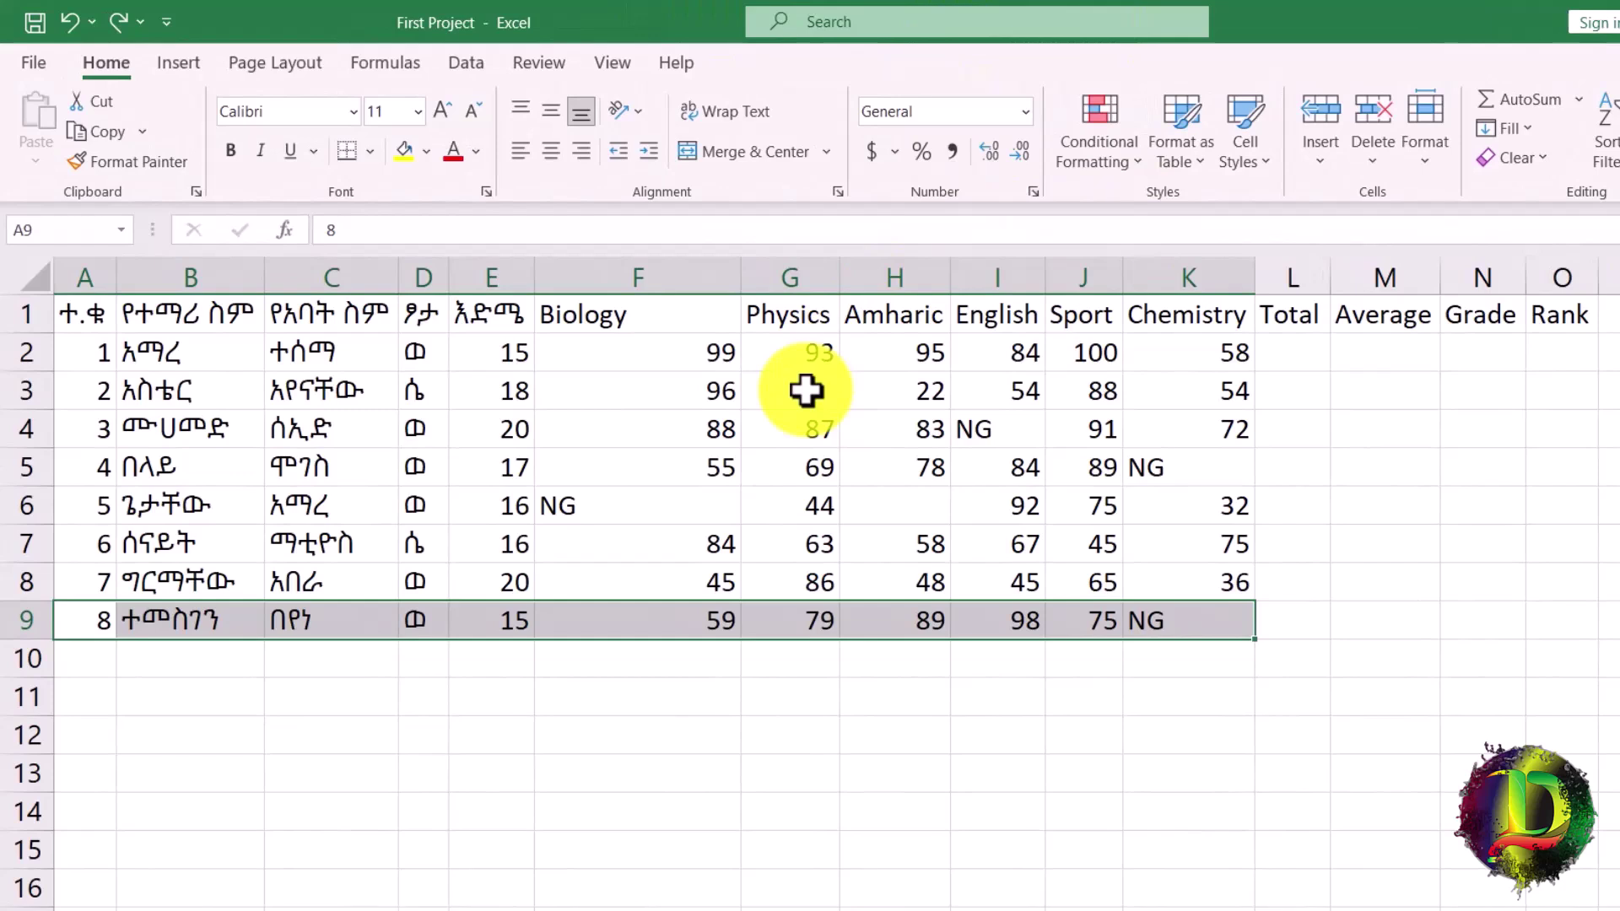
Add the Total, Min and Max labels in F10:F12 and check the serial numbers in column A.
key("ctrl+z")
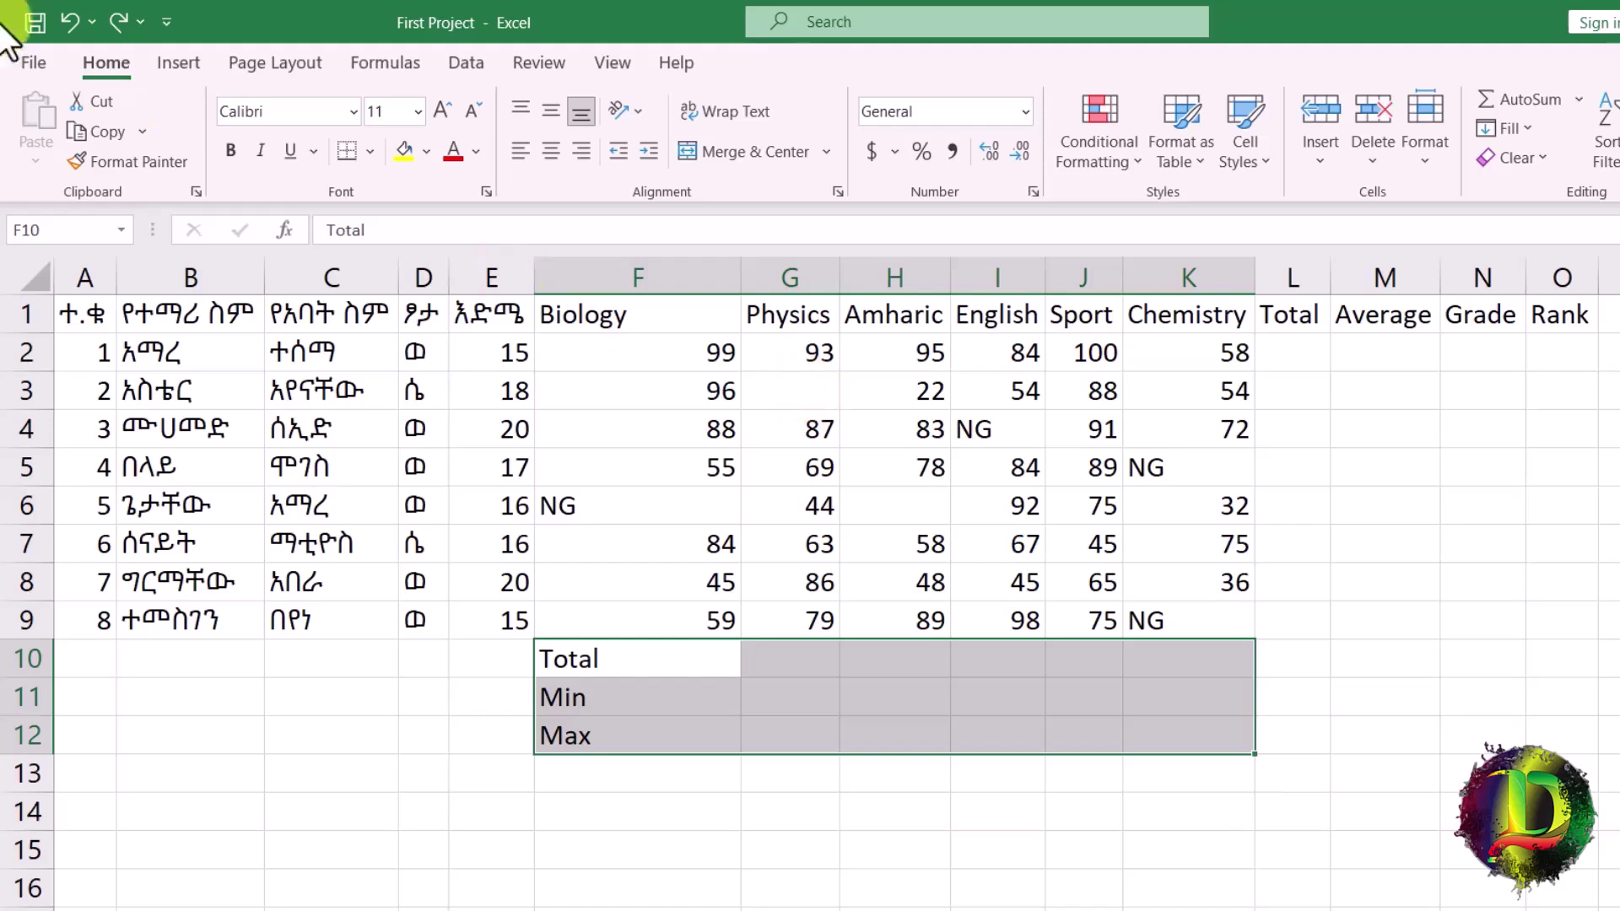
left_click(93, 319)
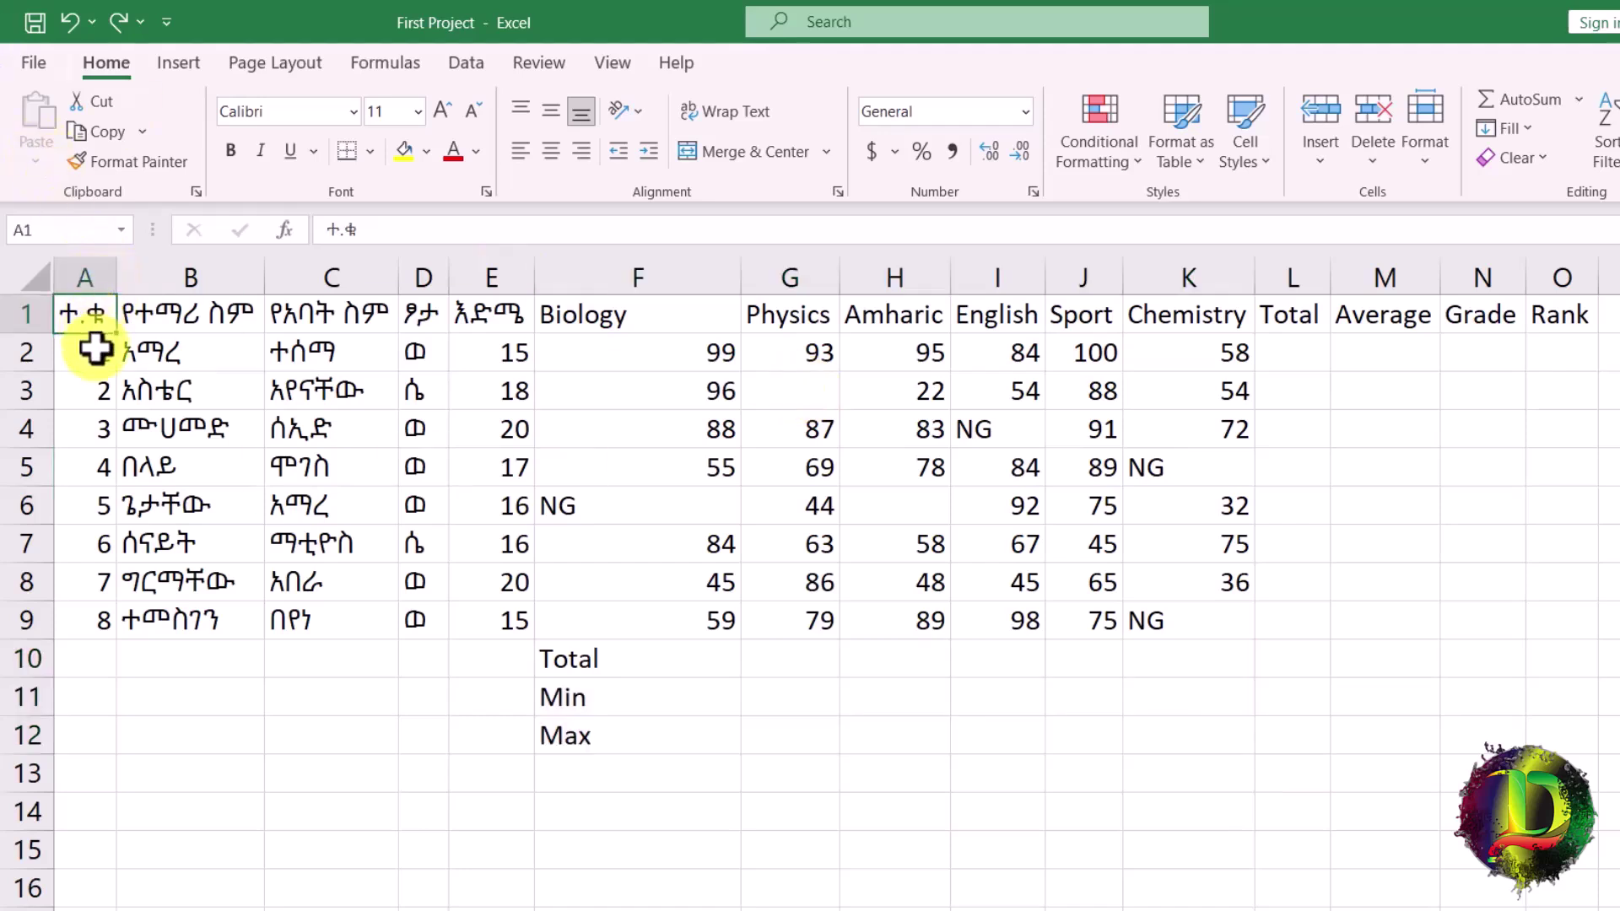
left_click(95, 346)
left_click(103, 401)
left_click(99, 460)
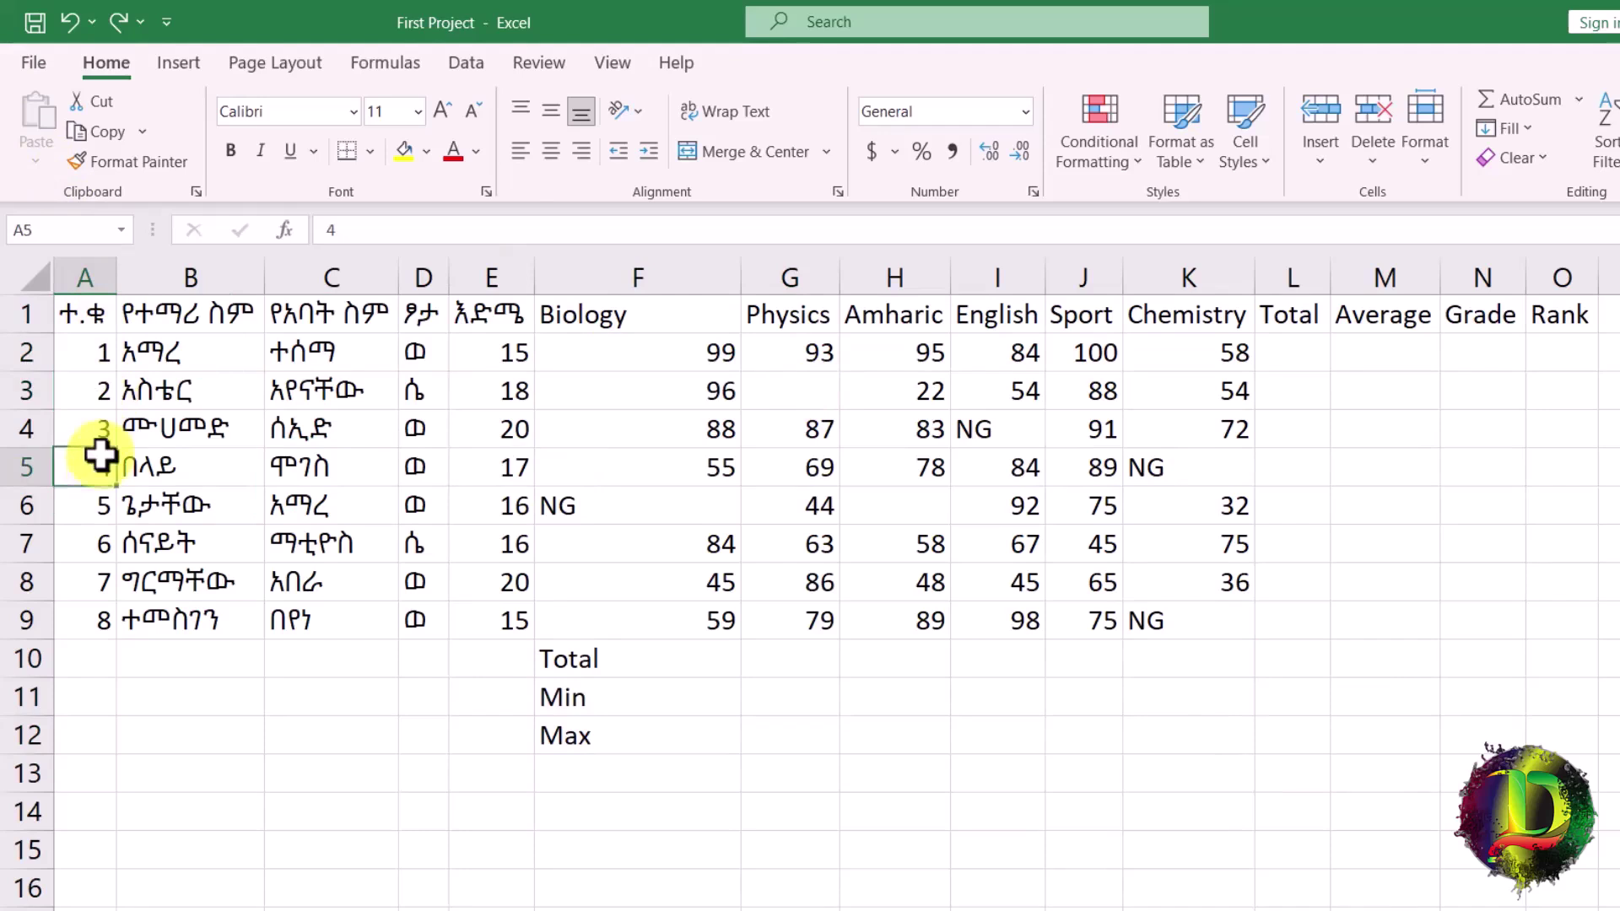
Review the eight student names in B2:B9 one by one.
left_click_drag(196, 355, 199, 624)
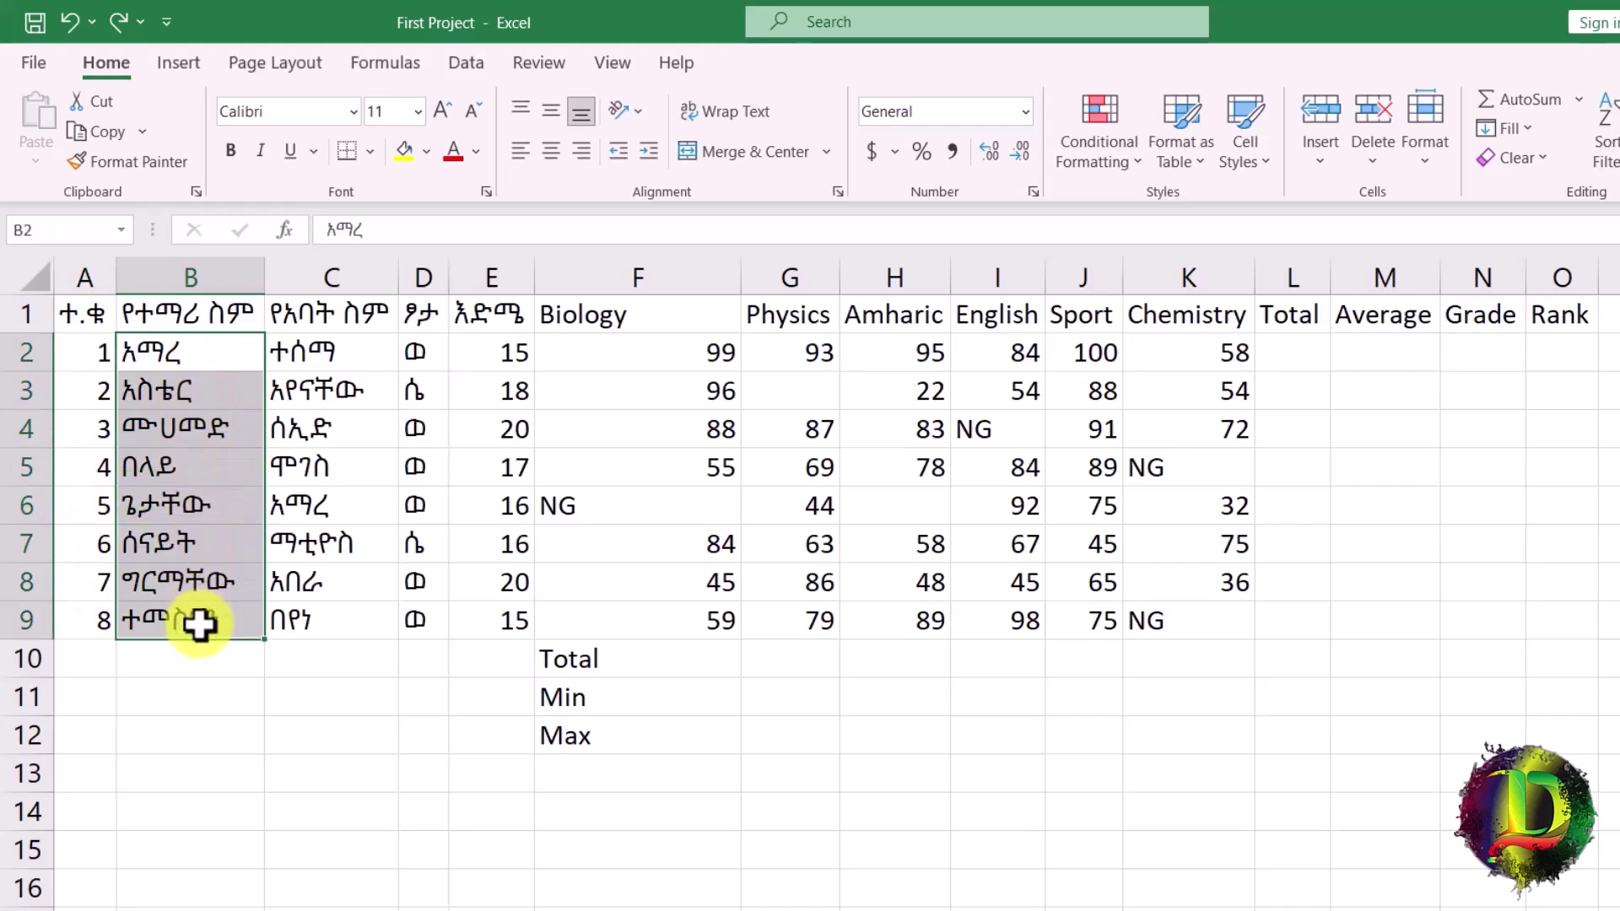
left_click(190, 403)
left_click(194, 461)
left_click(189, 500)
left_click(186, 552)
left_click(181, 584)
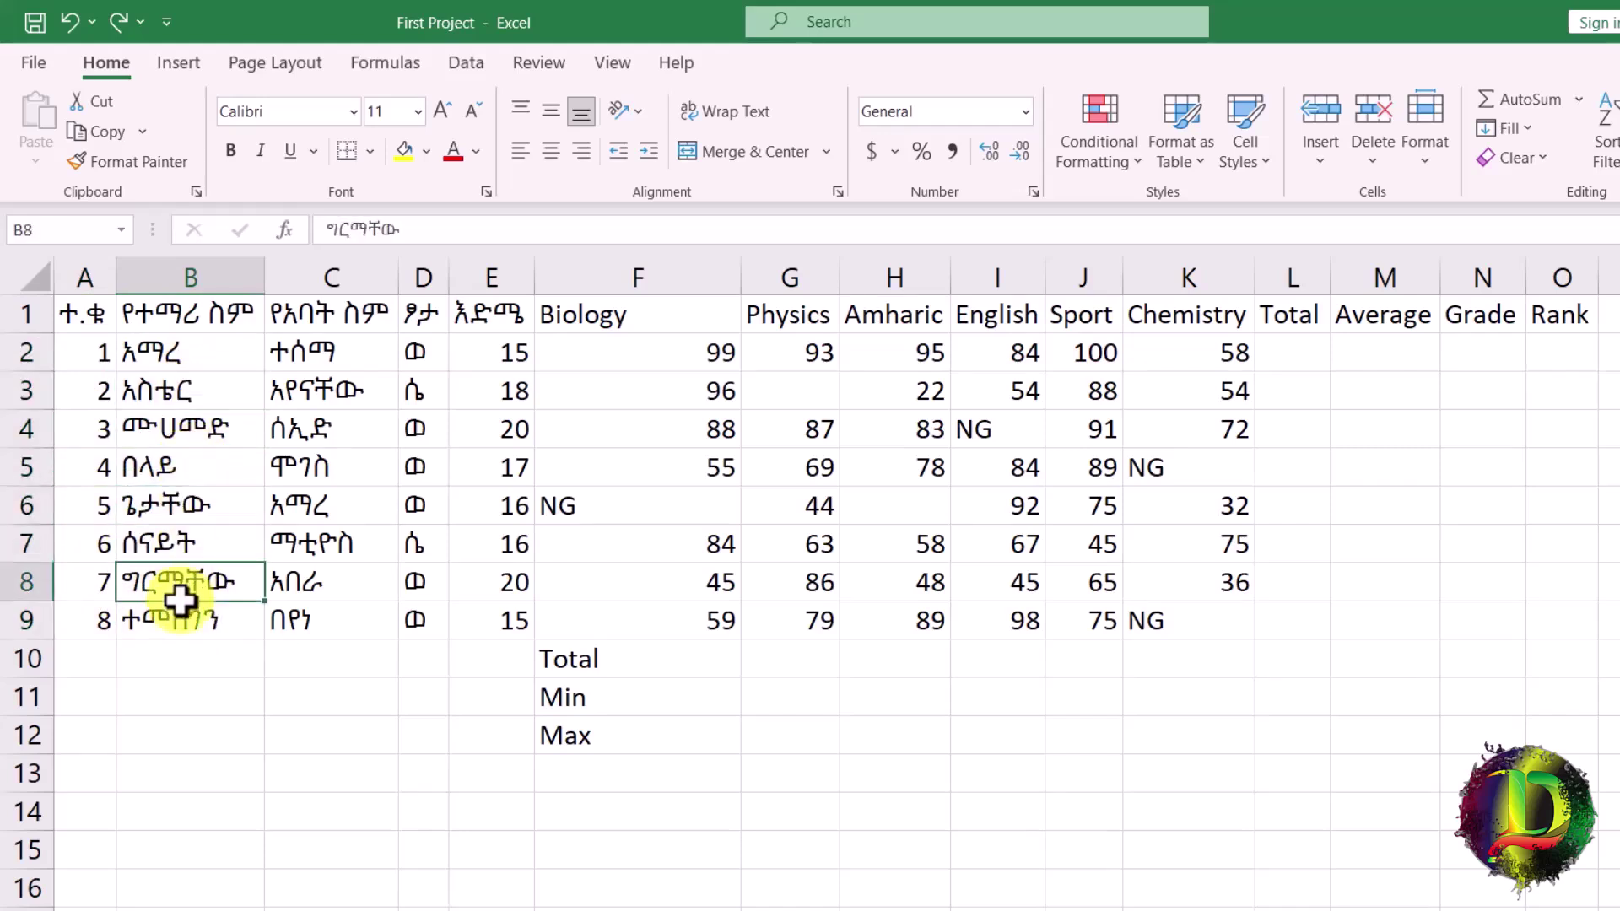
left_click(174, 626)
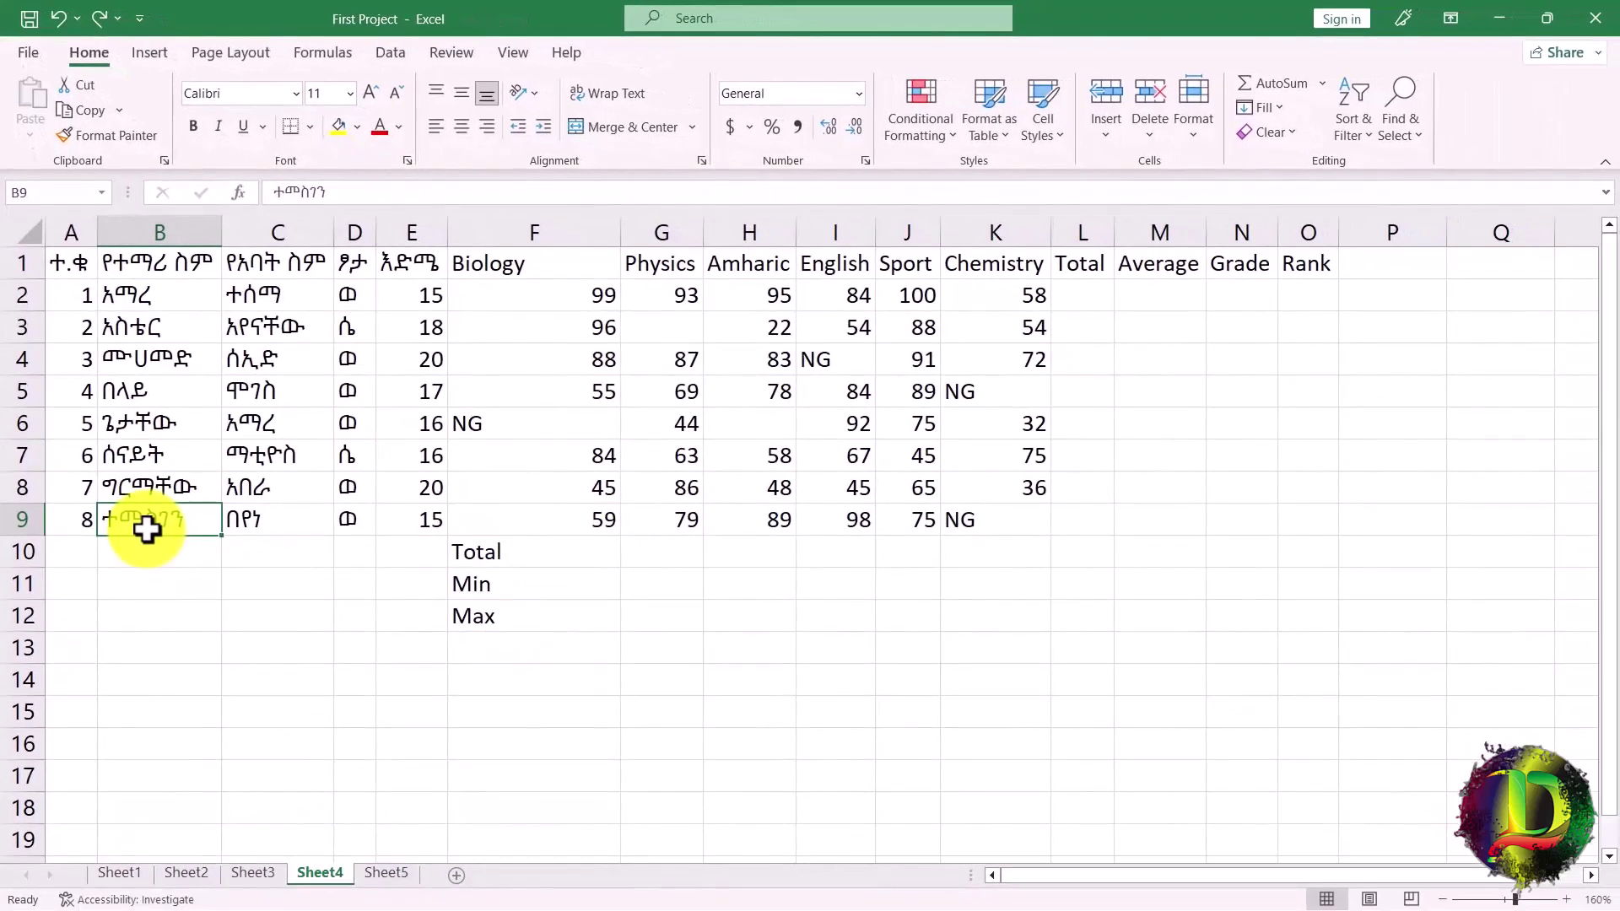
left_click(392, 878)
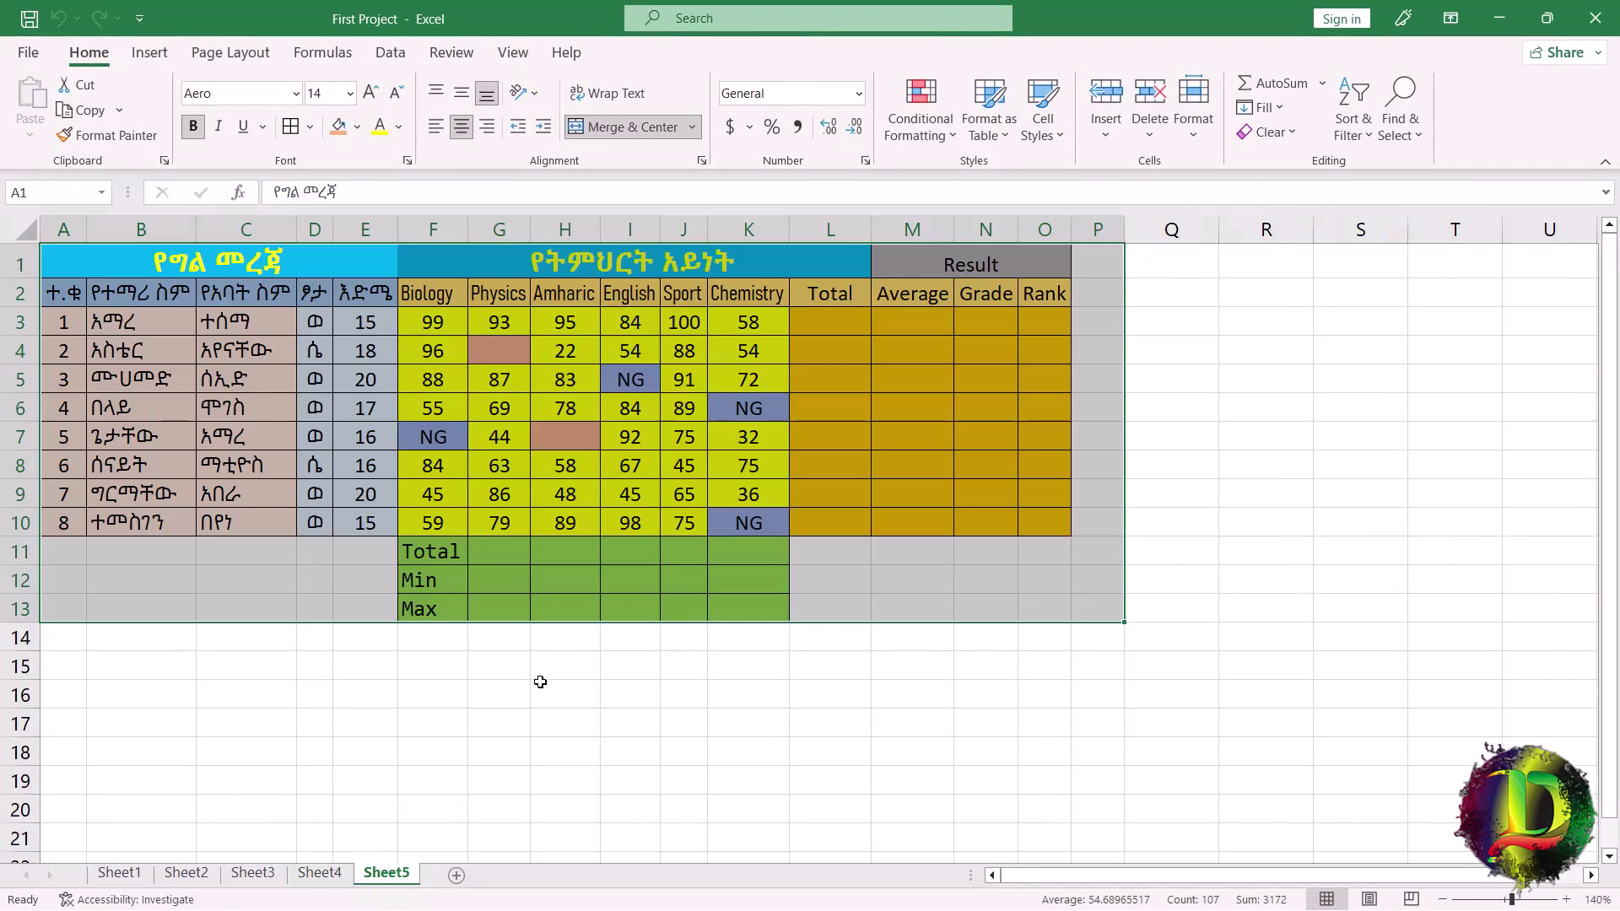
left_click(314, 378)
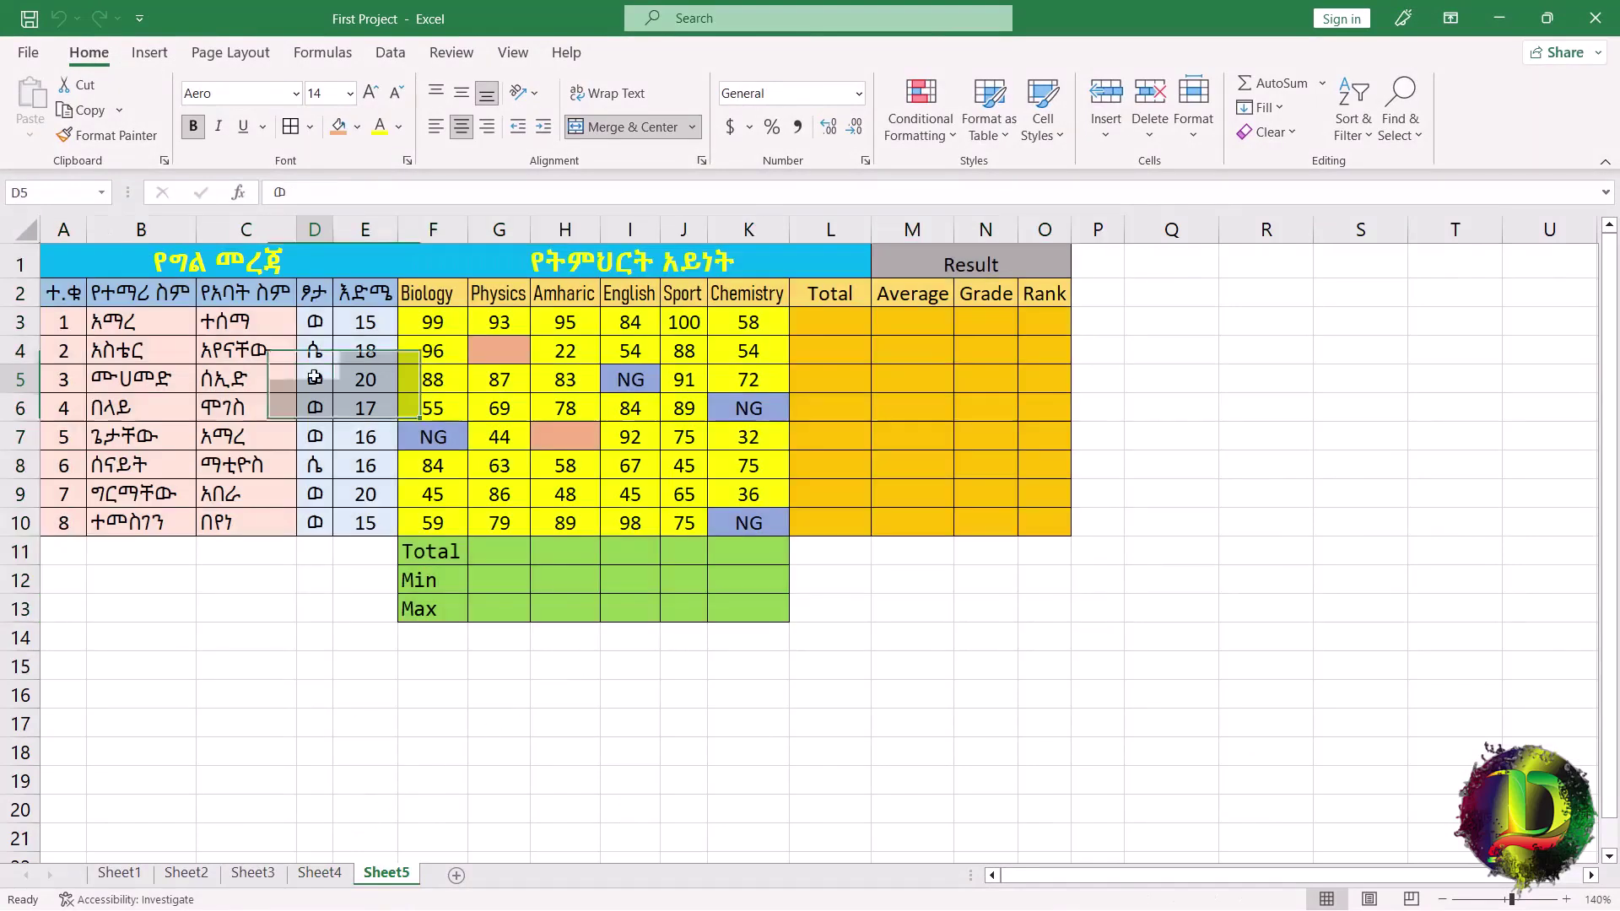
left_click_drag(64, 292, 353, 294)
left_click(319, 872)
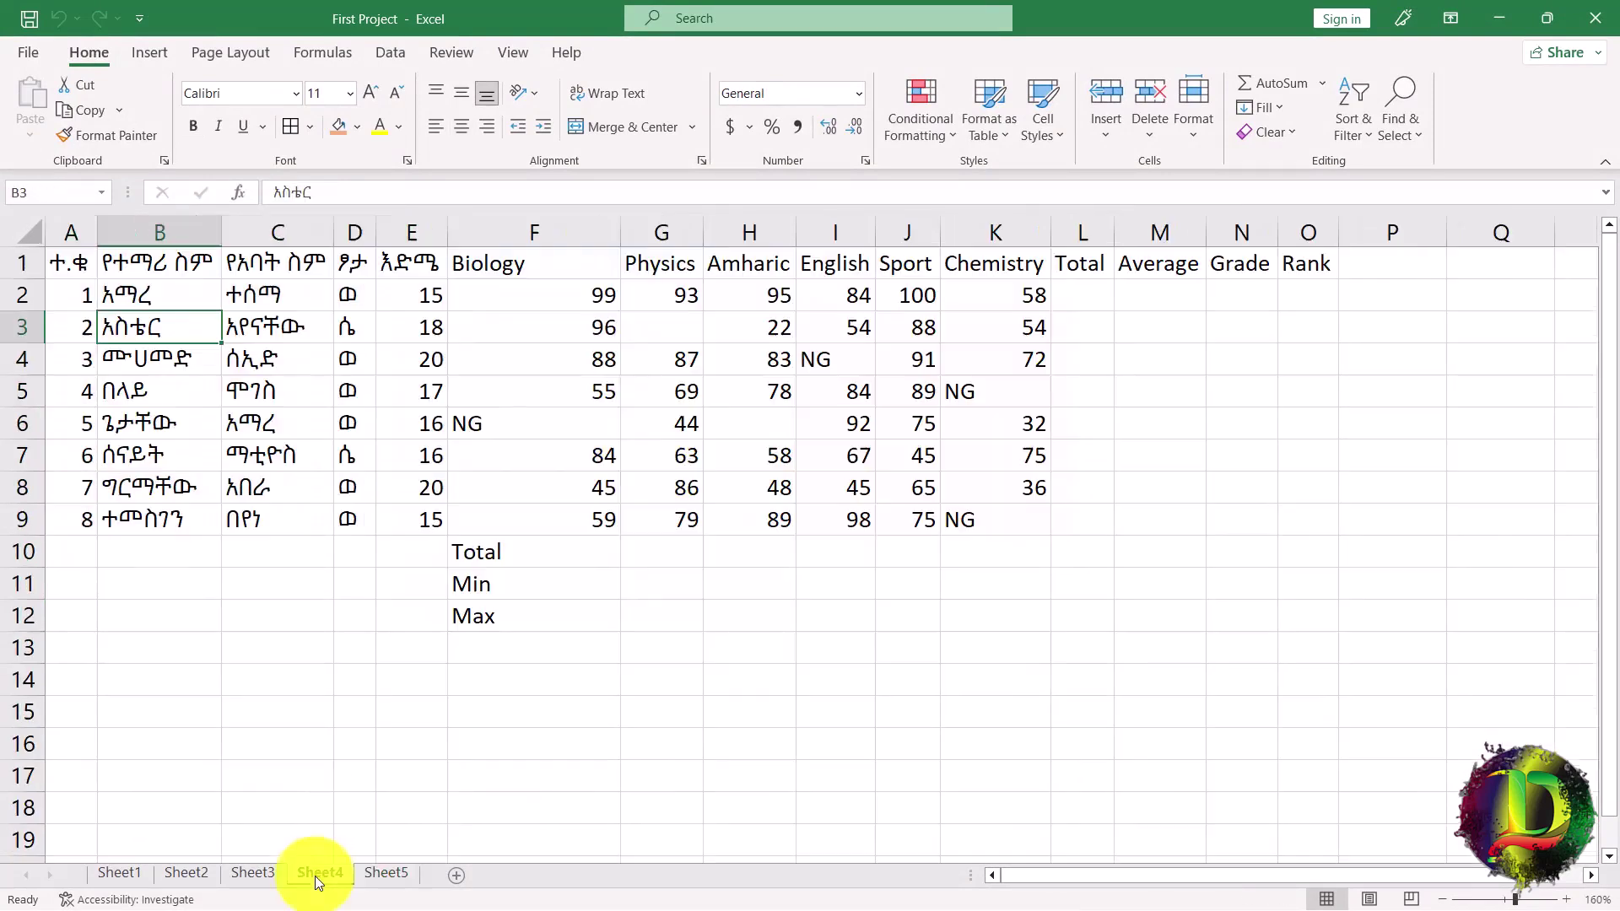
left_click_drag(67, 263, 408, 267)
Fill the headings A1:E1 light blue and the student details A2:C9 gold.
left_click(357, 125)
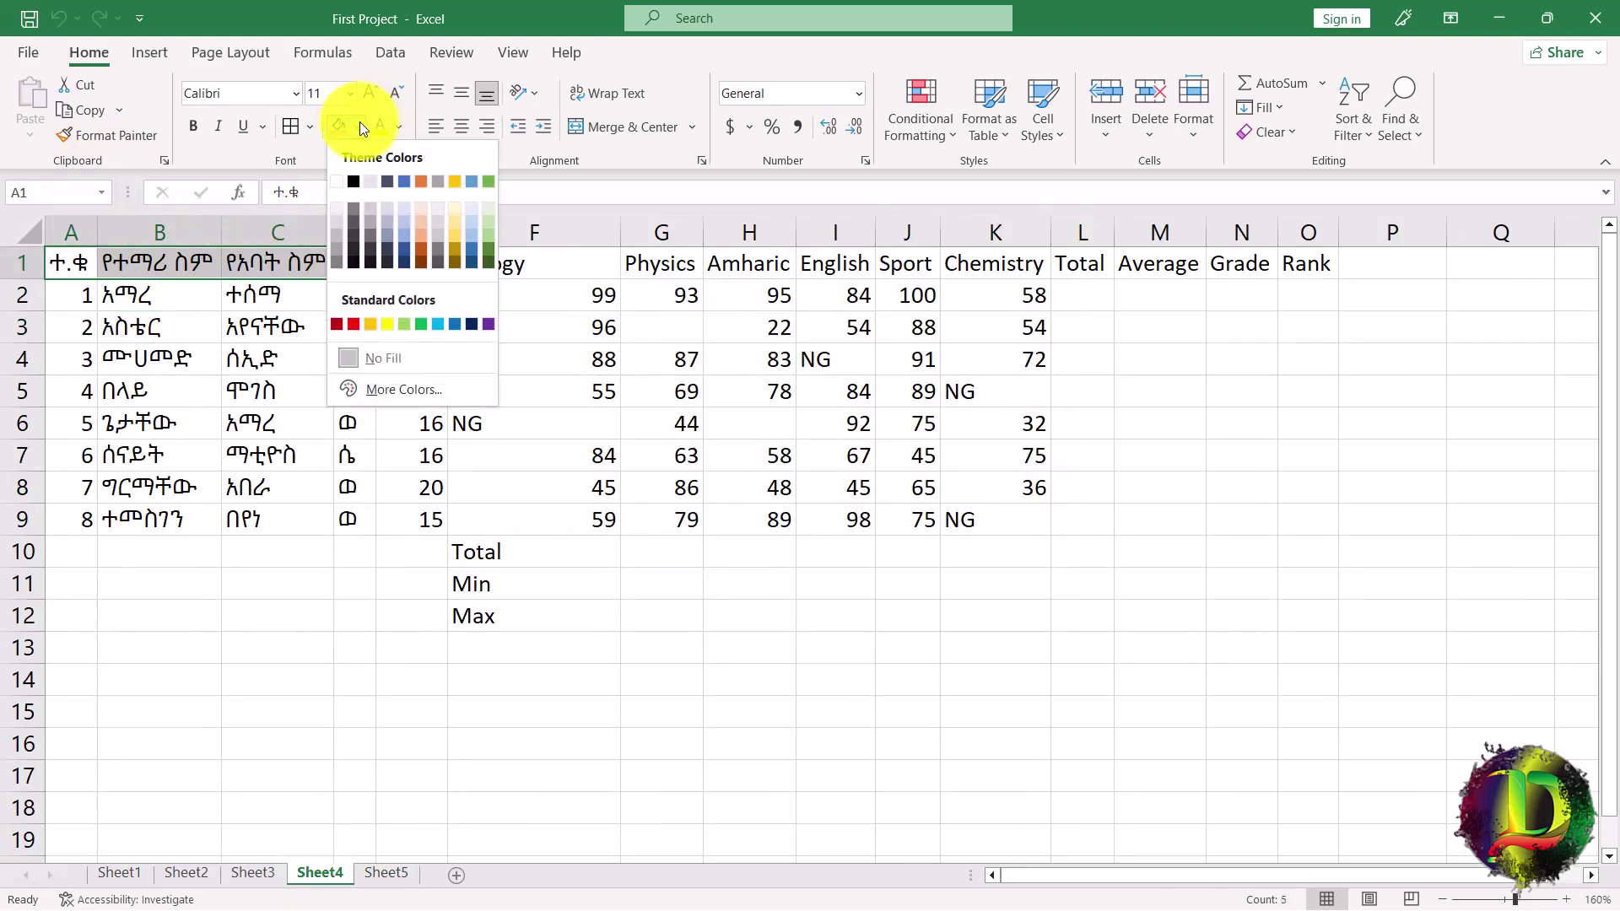
left_click(469, 221)
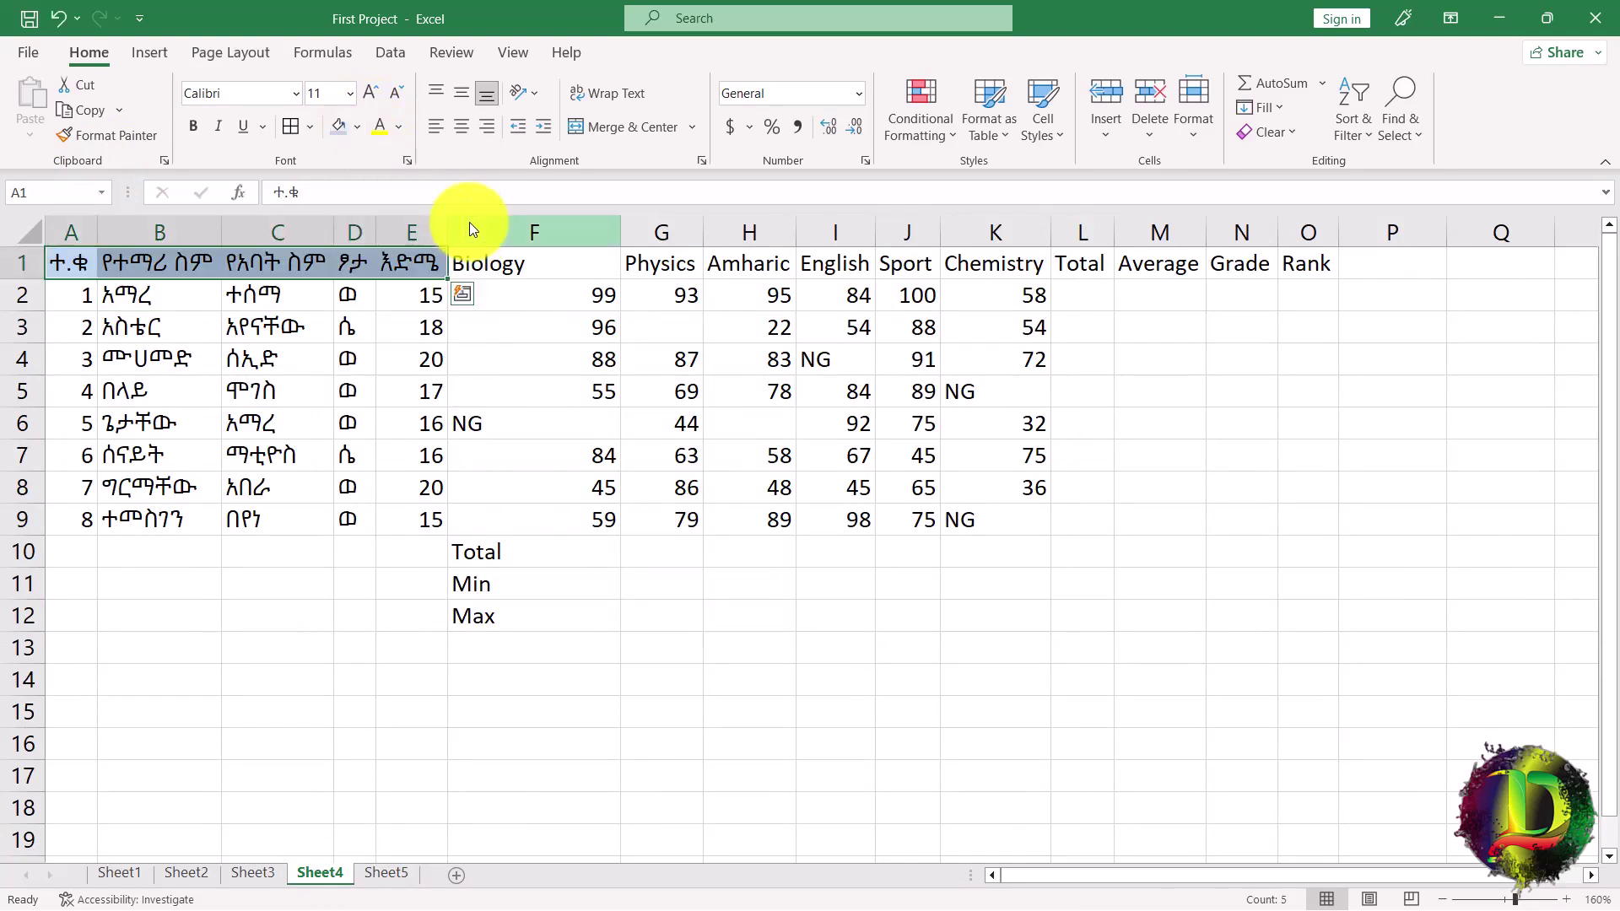
left_click_drag(79, 297, 284, 512)
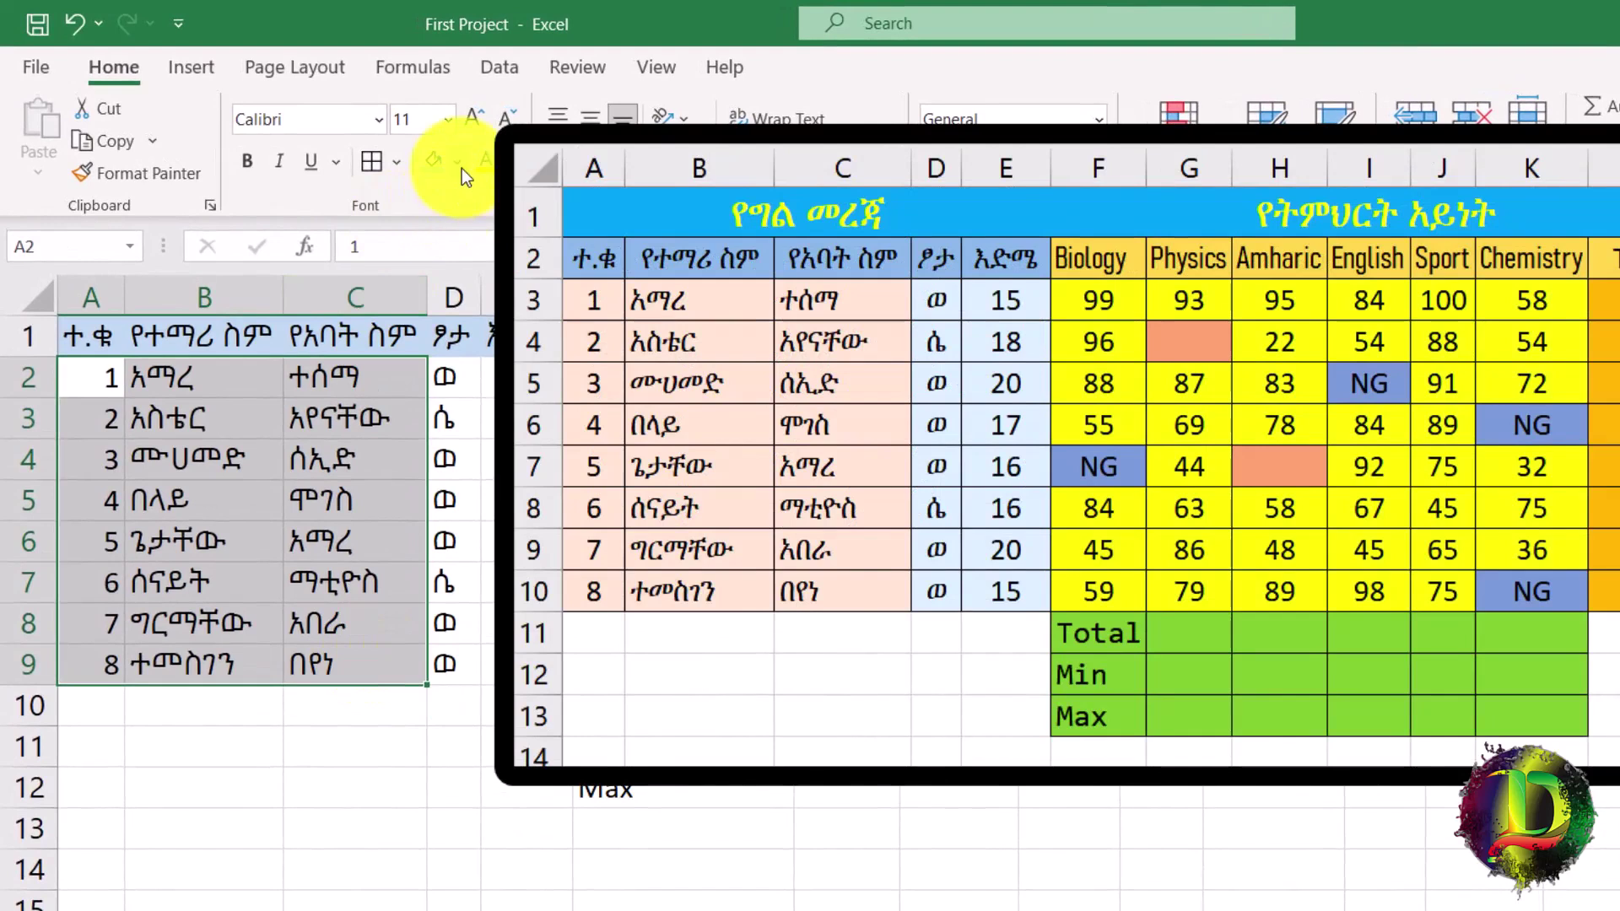
left_click(461, 167)
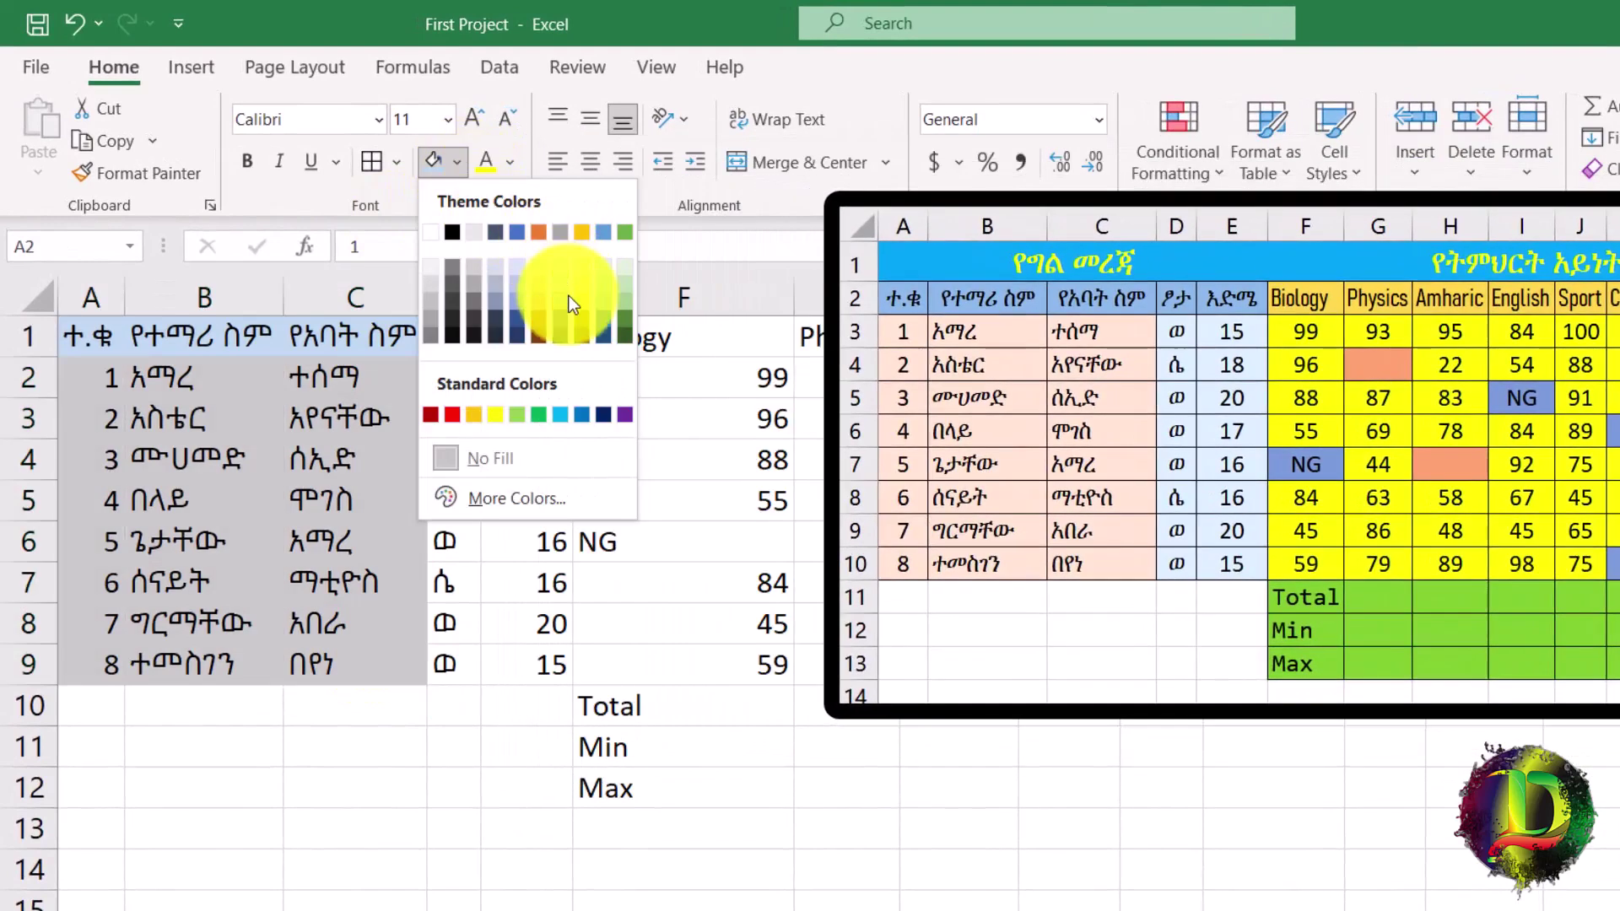
left_click(579, 291)
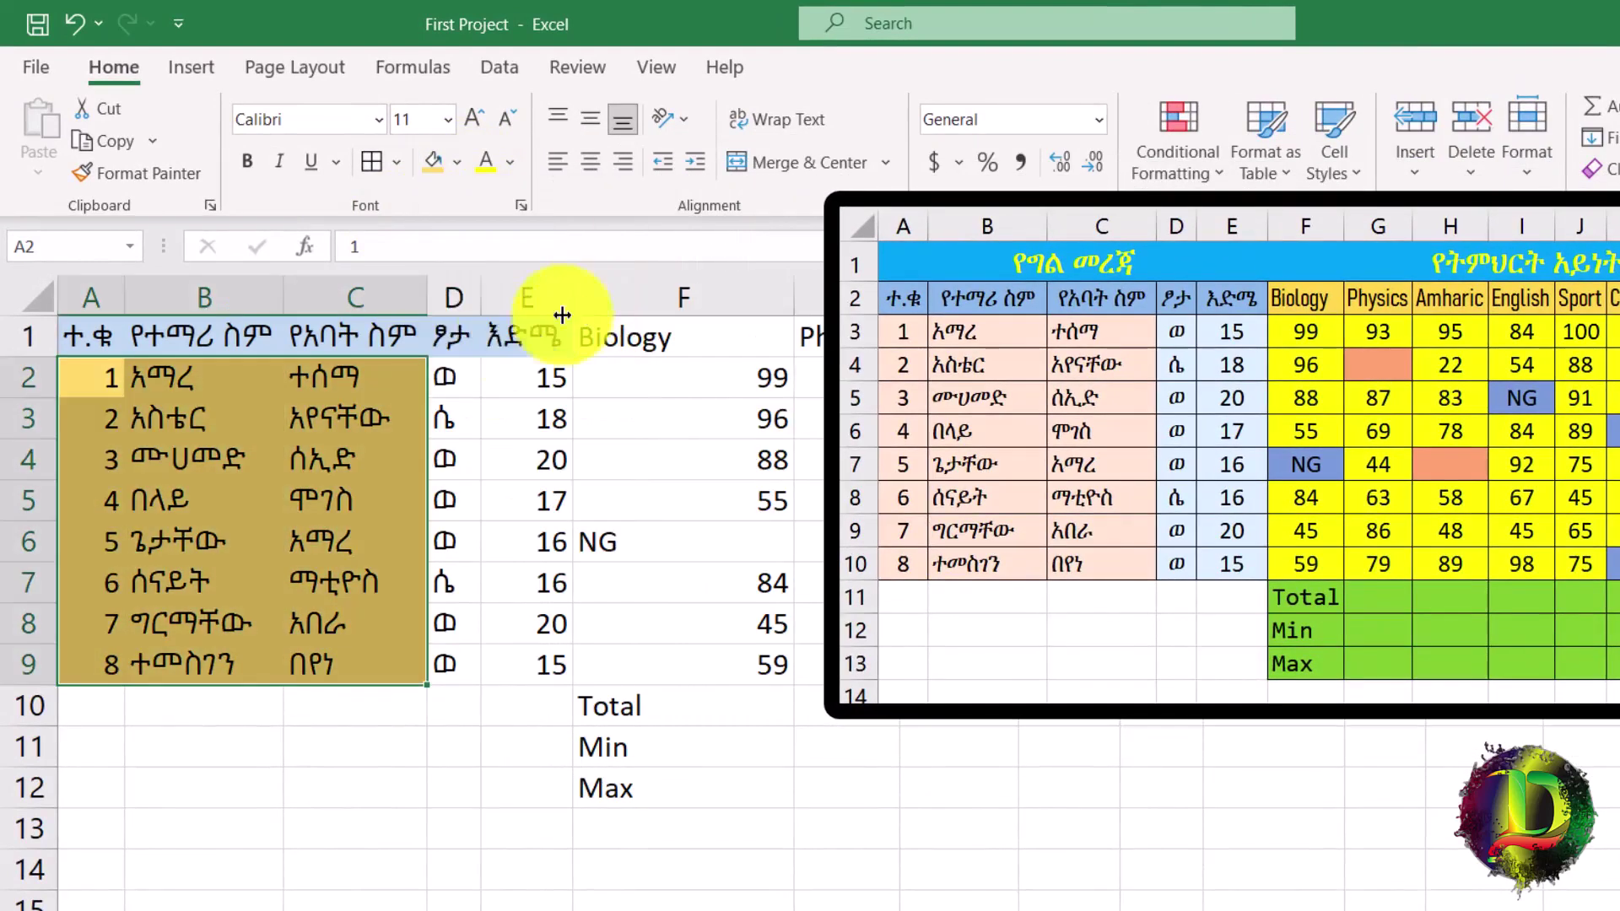
Fill D2:E9 light blue and the subject marks F2:K9 yellow.
left_click_drag(443, 377, 553, 682)
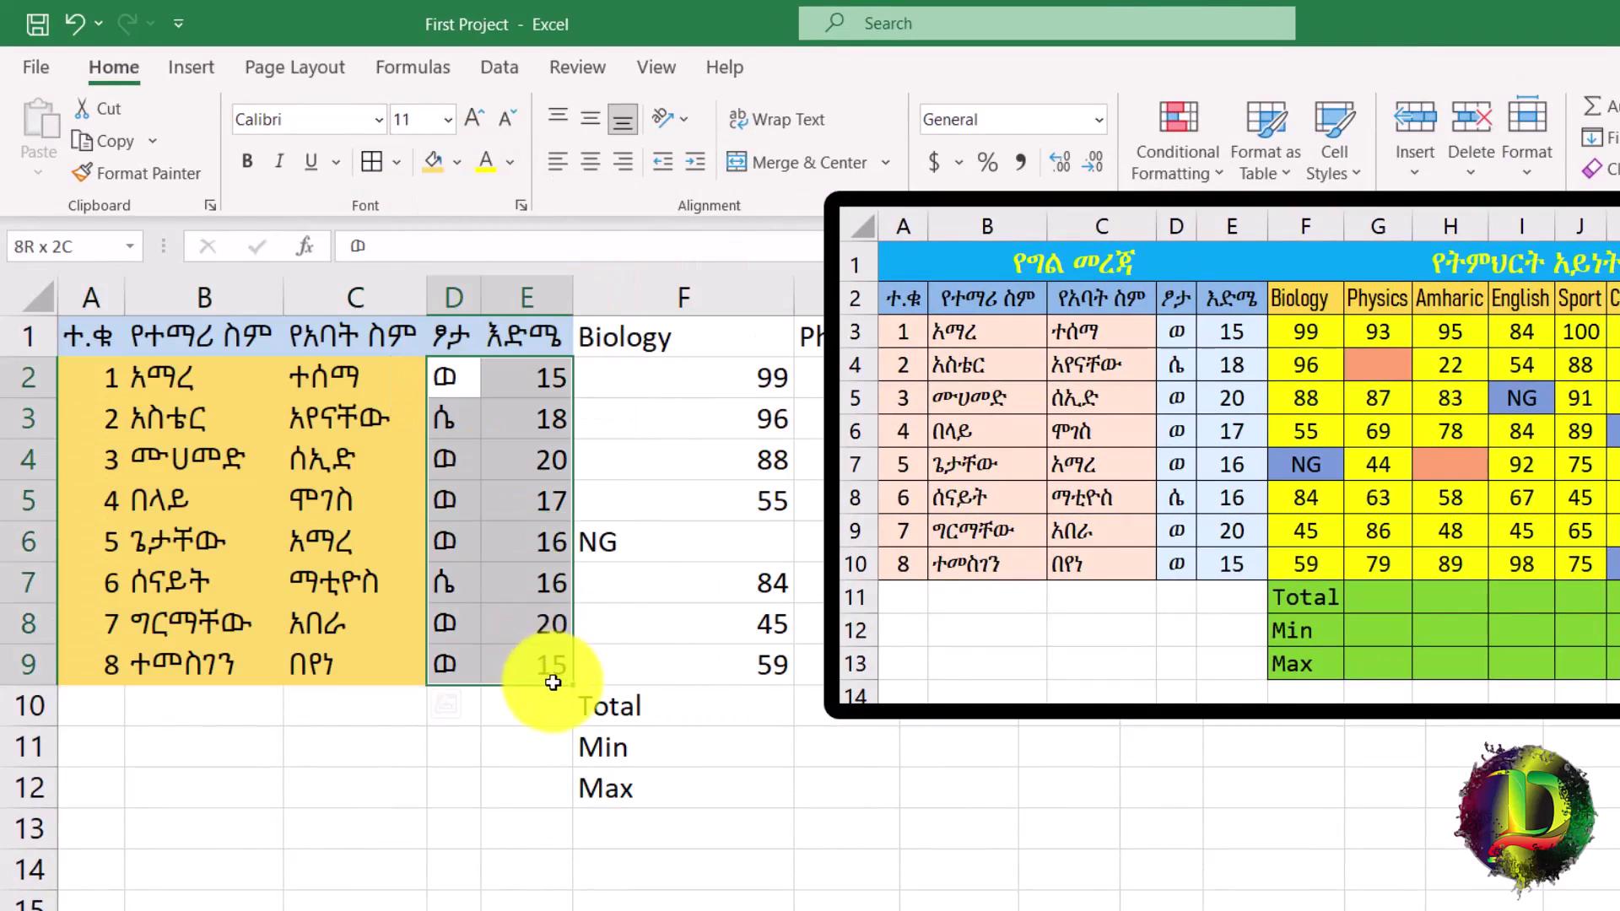
left_click(455, 164)
left_click(516, 281)
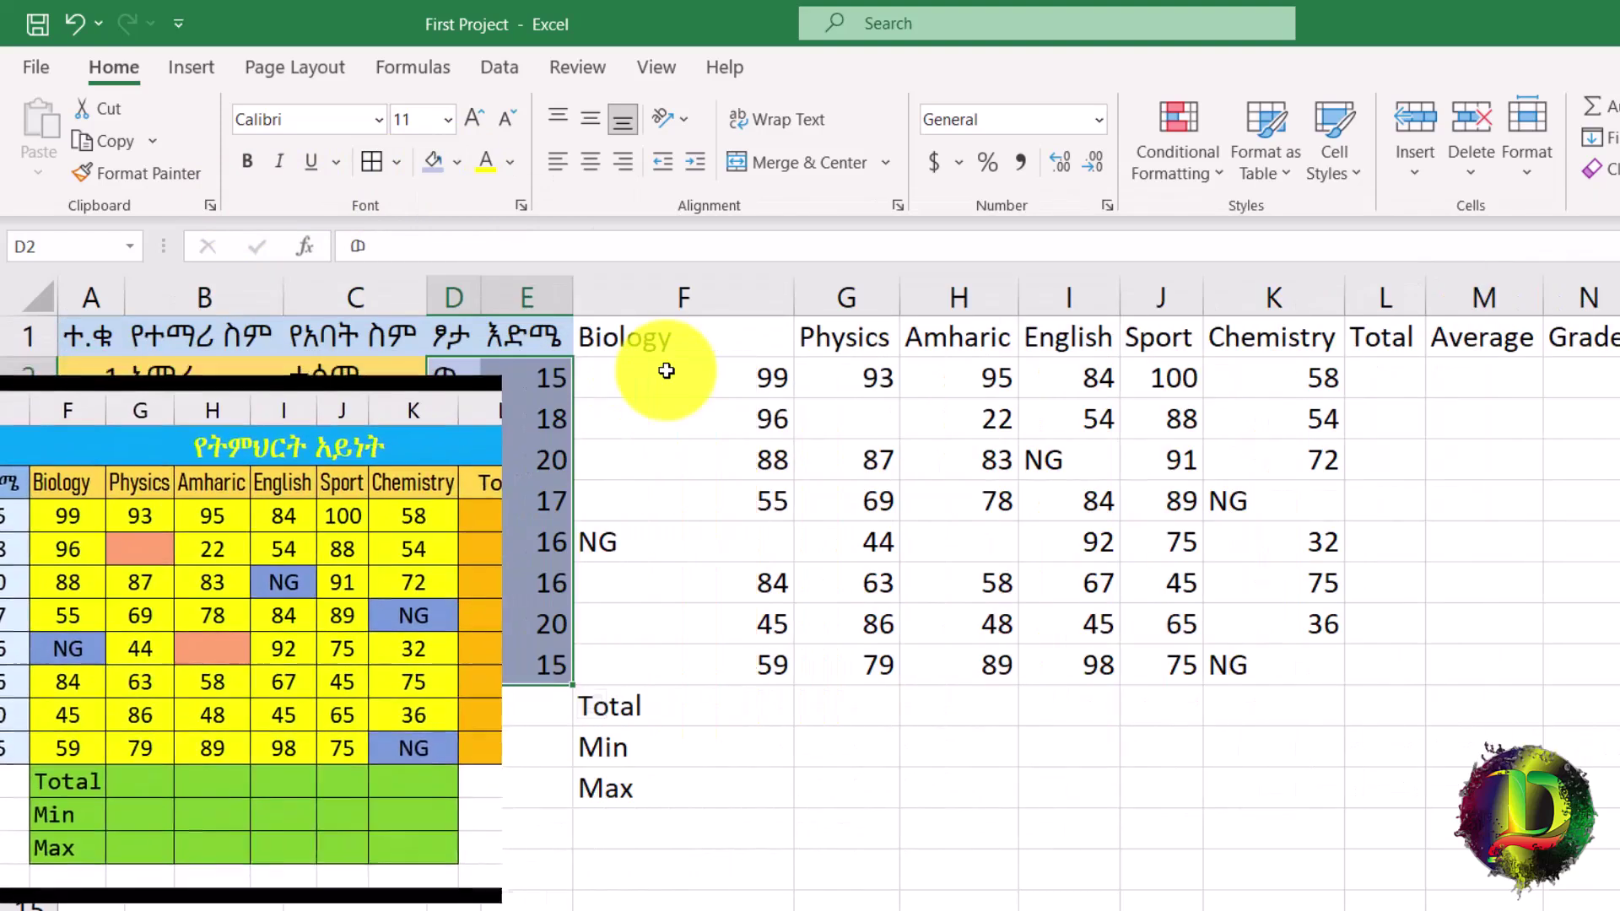
left_click_drag(666, 372, 1268, 650)
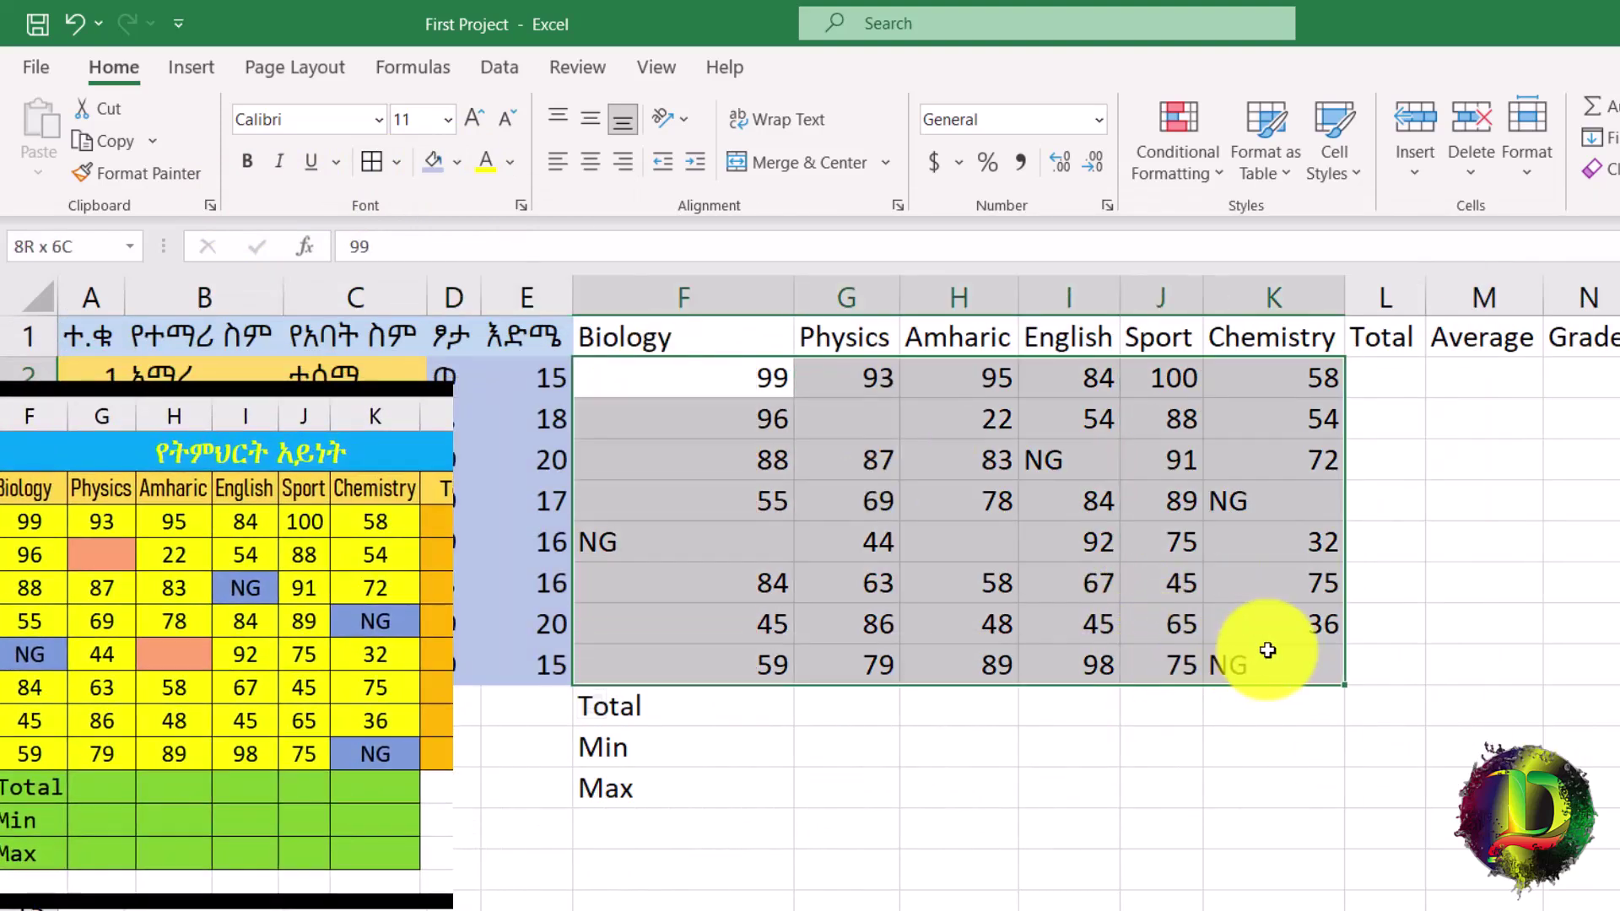
left_click(510, 161)
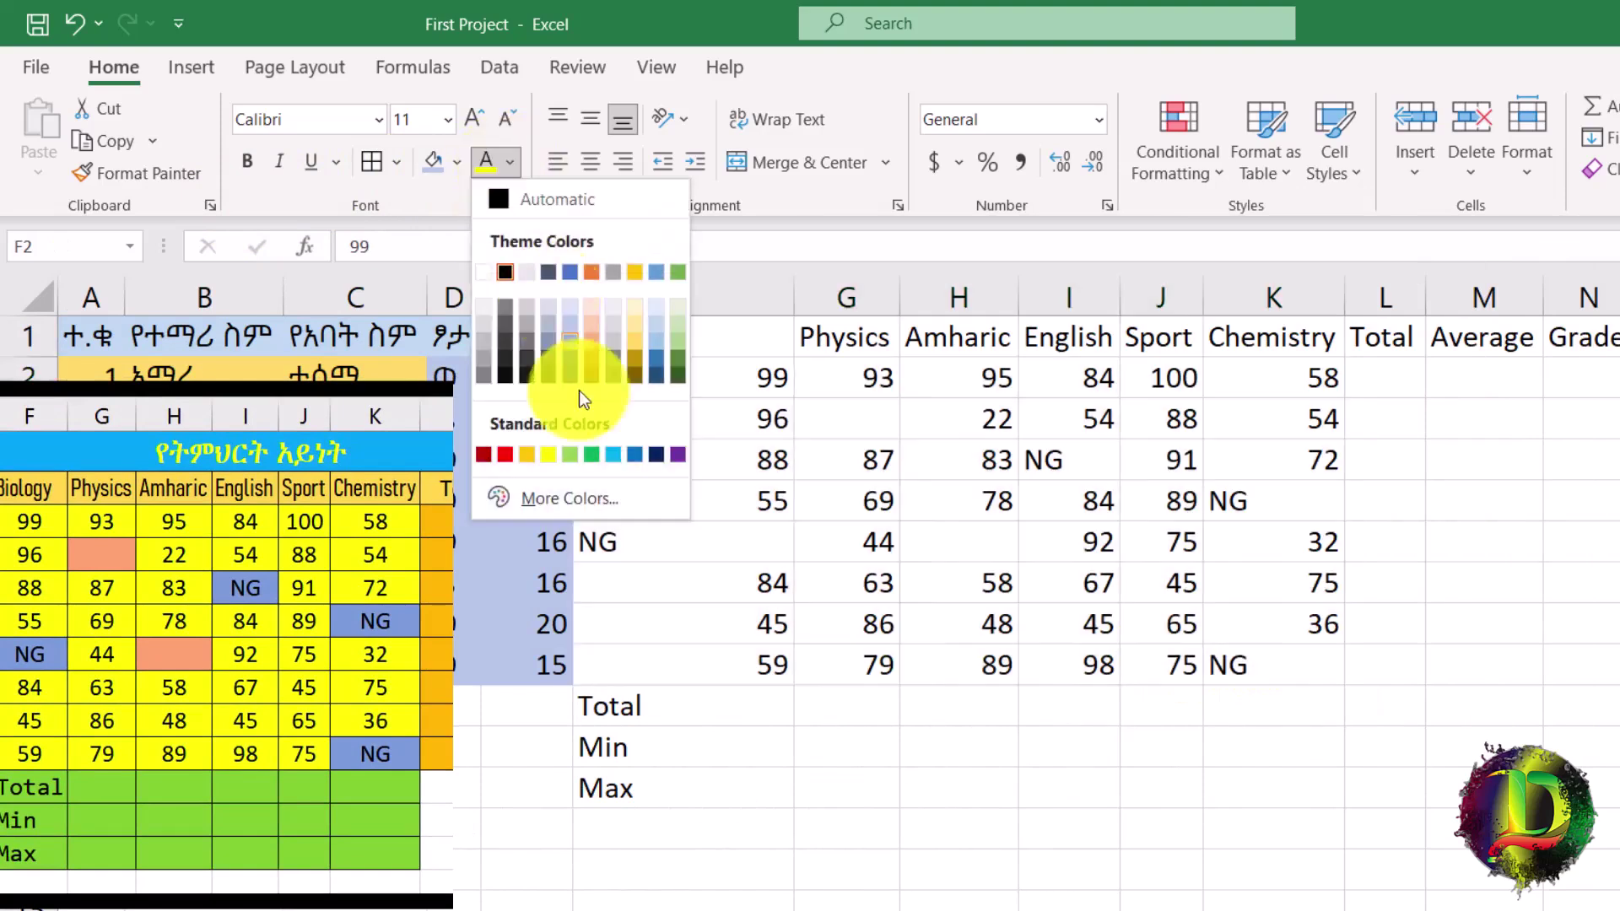
left_click(456, 160)
left_click(494, 412)
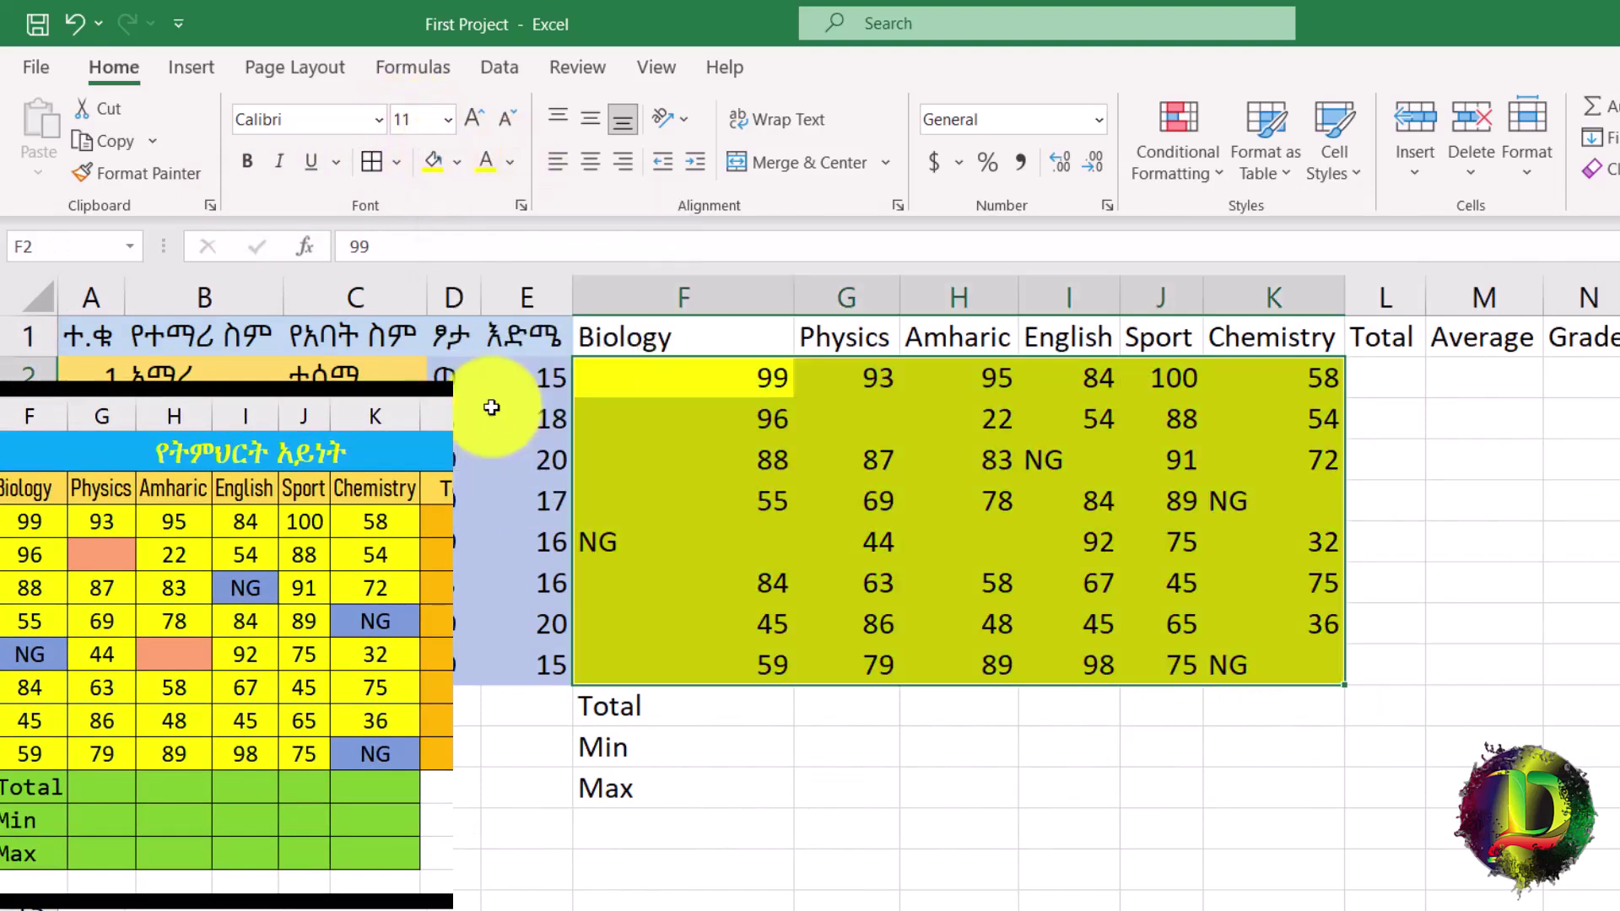
left_click_drag(1396, 377, 1619, 672)
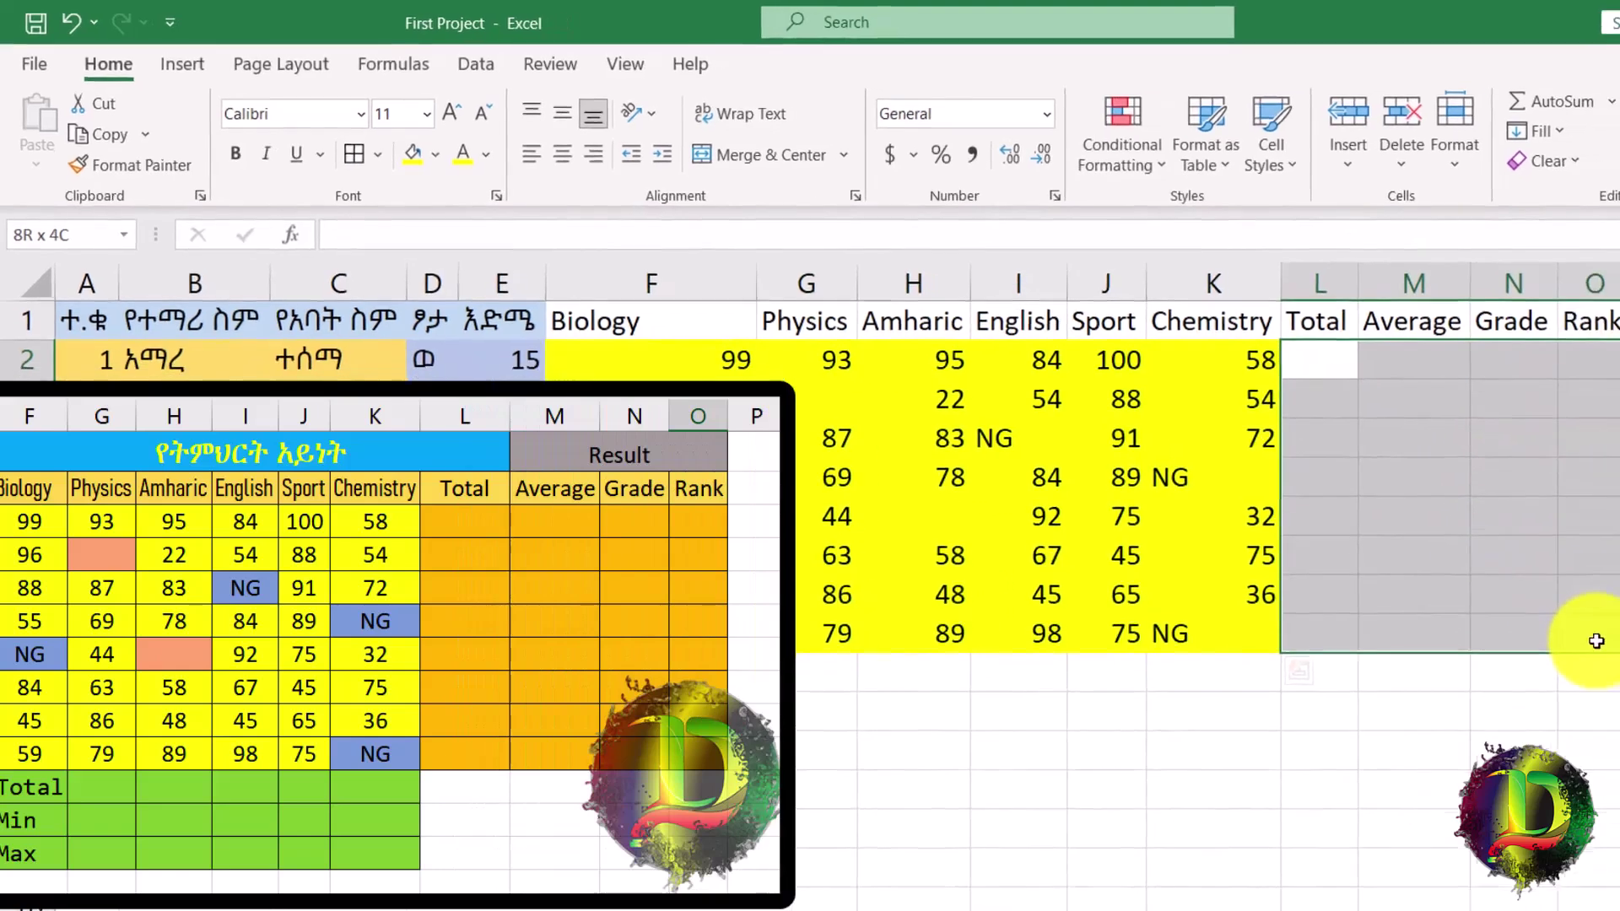
Fill the result area L2:O9 dark orange and the subject headers F1:K1 orange.
left_click(436, 154)
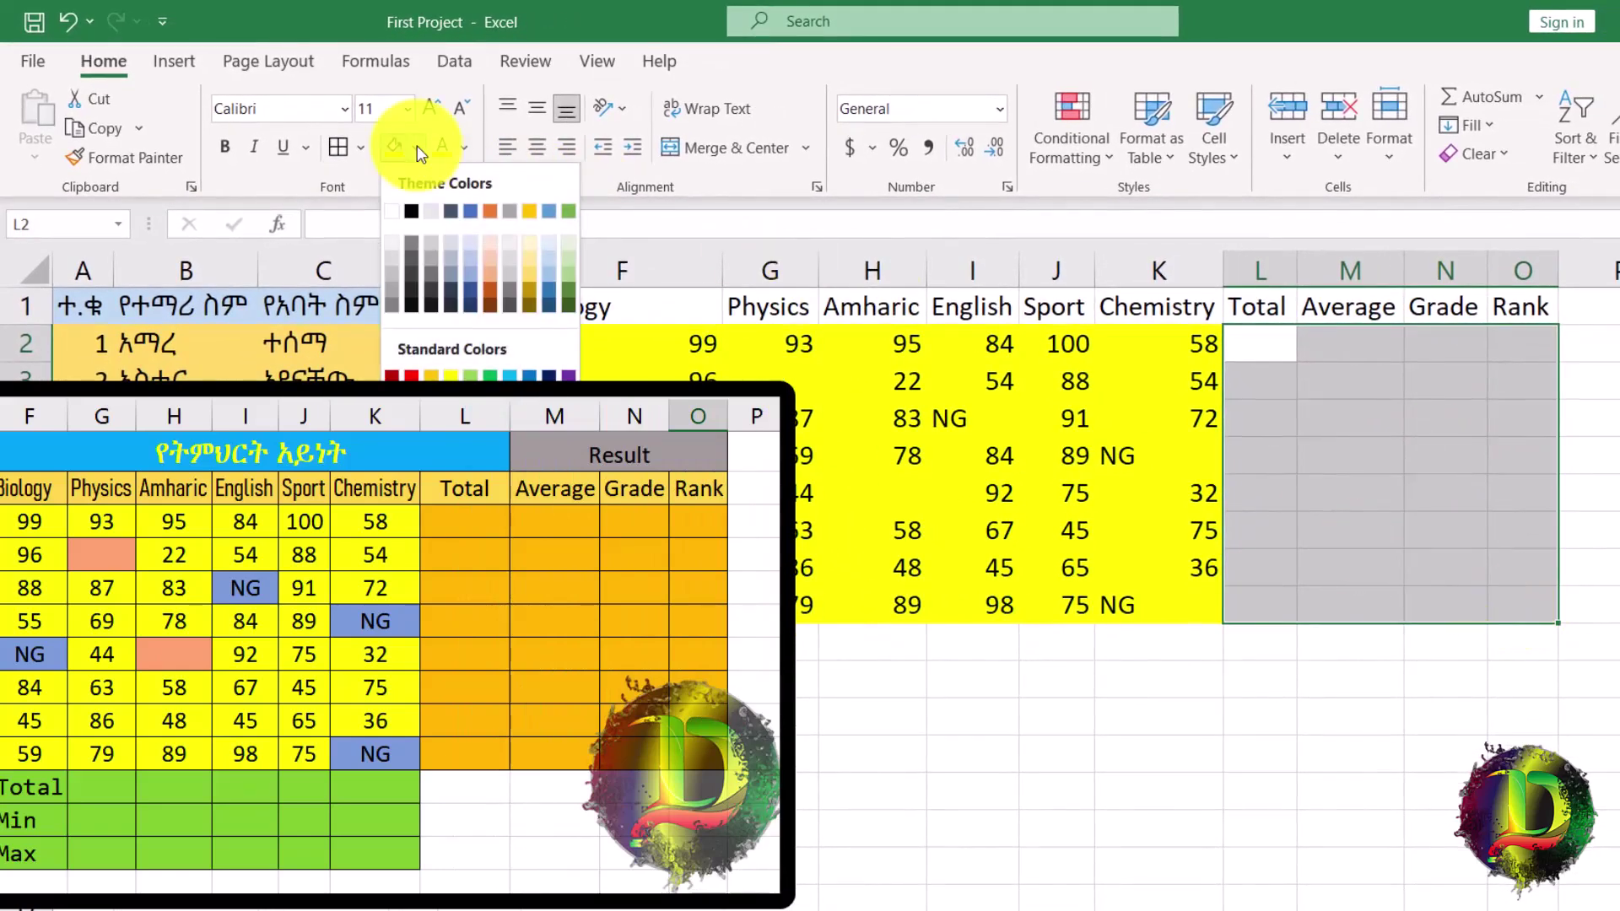
left_click(491, 266)
left_click(701, 312)
left_click_drag(702, 312, 1184, 319)
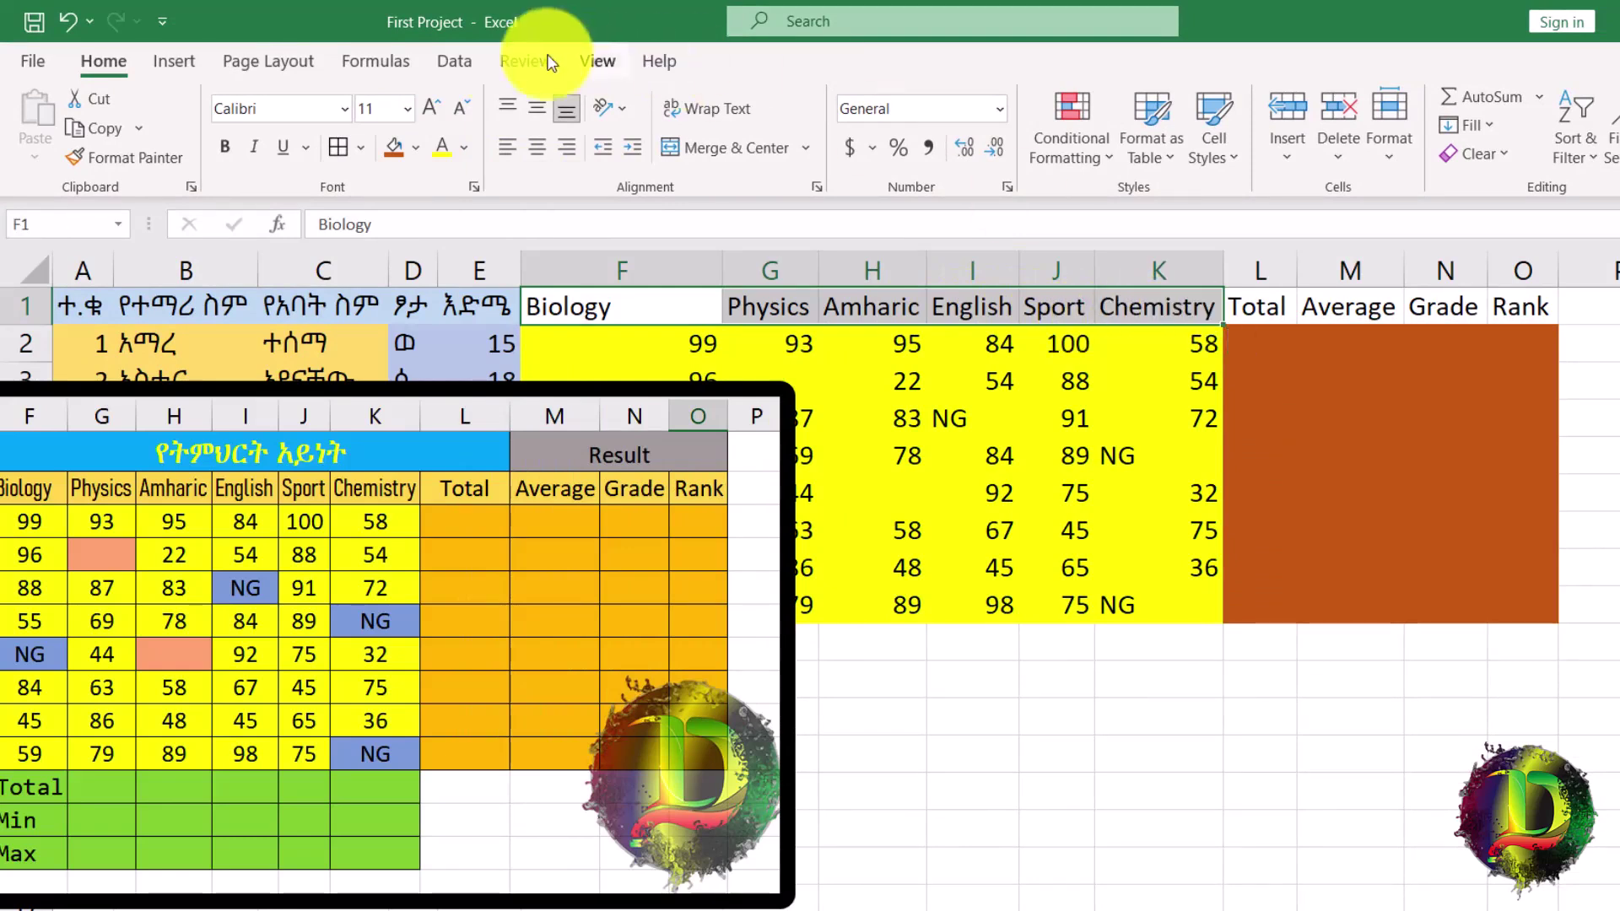
left_click(416, 147)
left_click(964, 622)
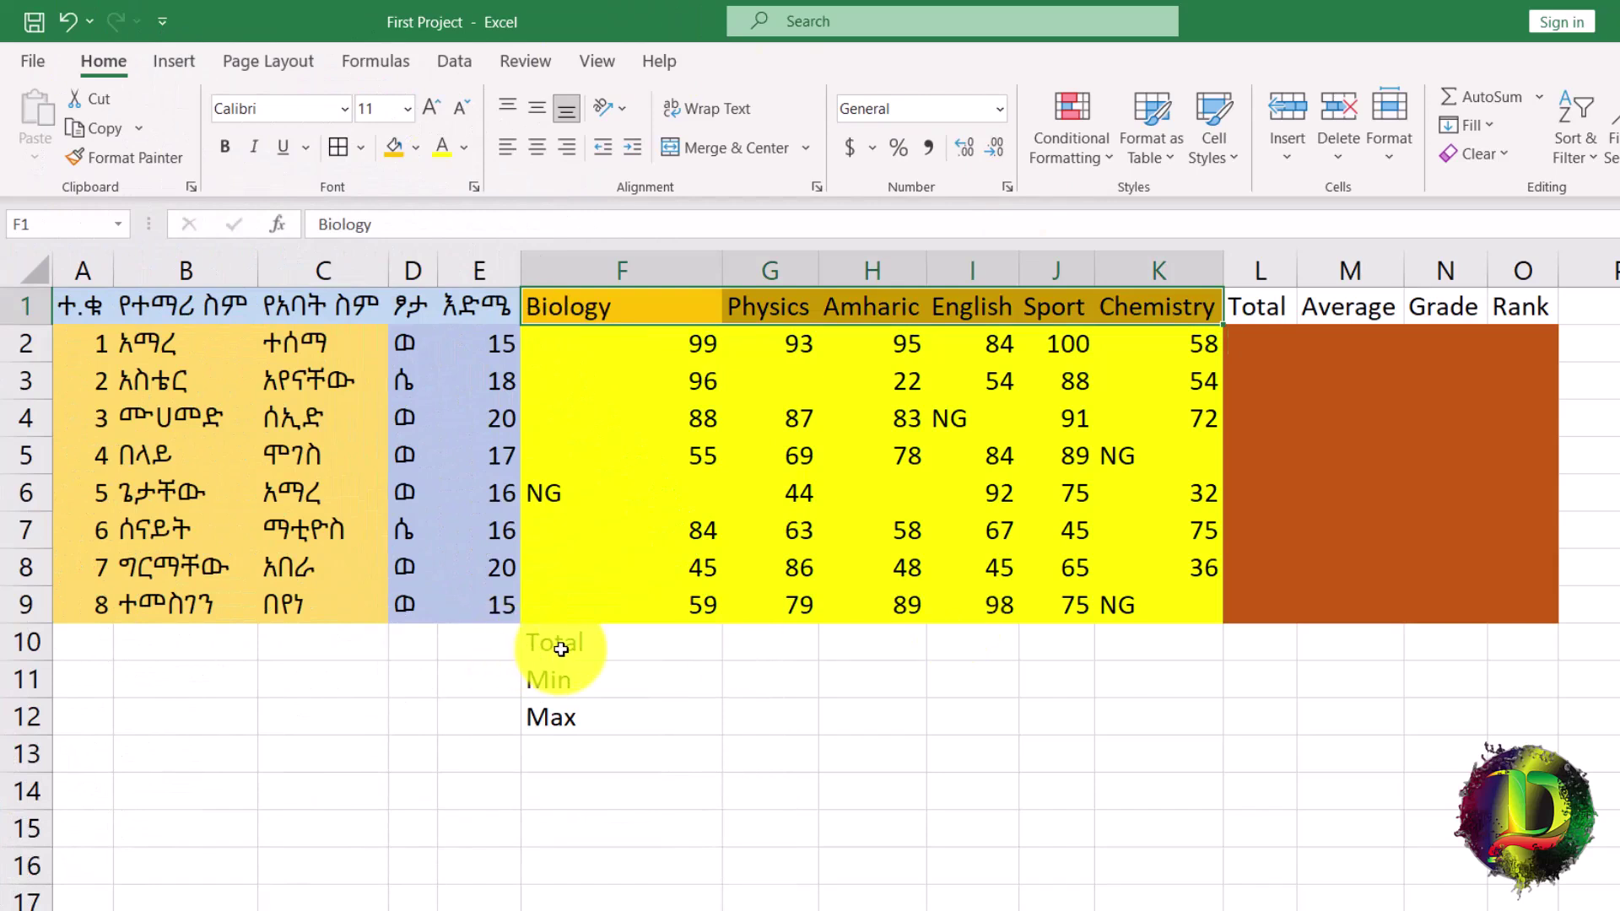
Fill the Total, Min and Max rows F10:K12 green.
left_click_drag(561, 649, 1161, 721)
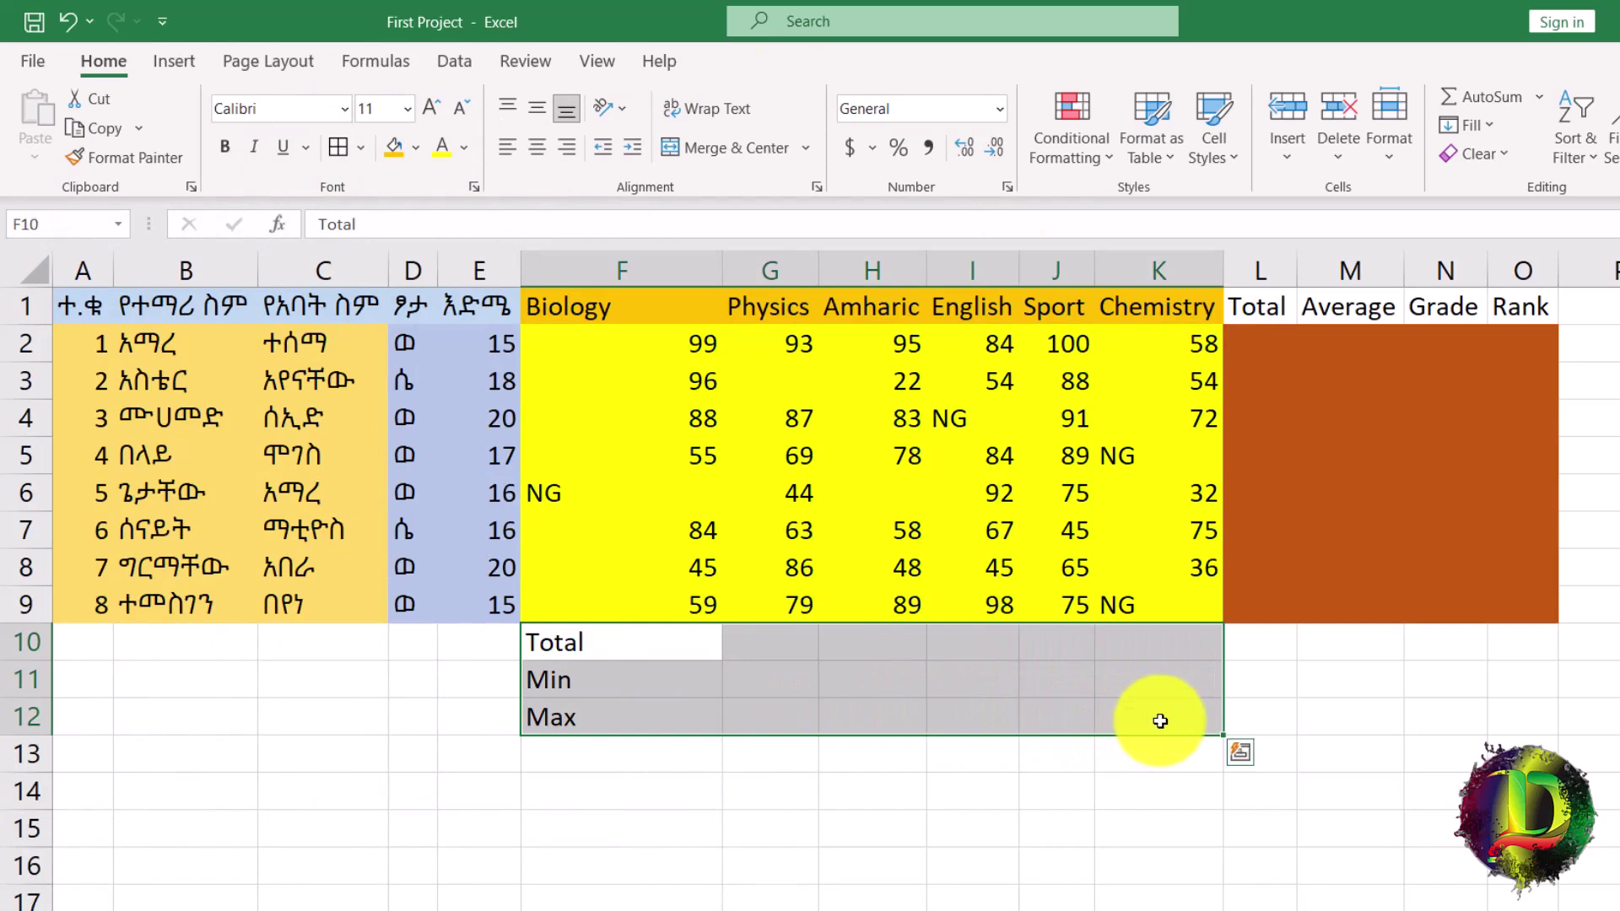
left_click(413, 149)
left_click(490, 378)
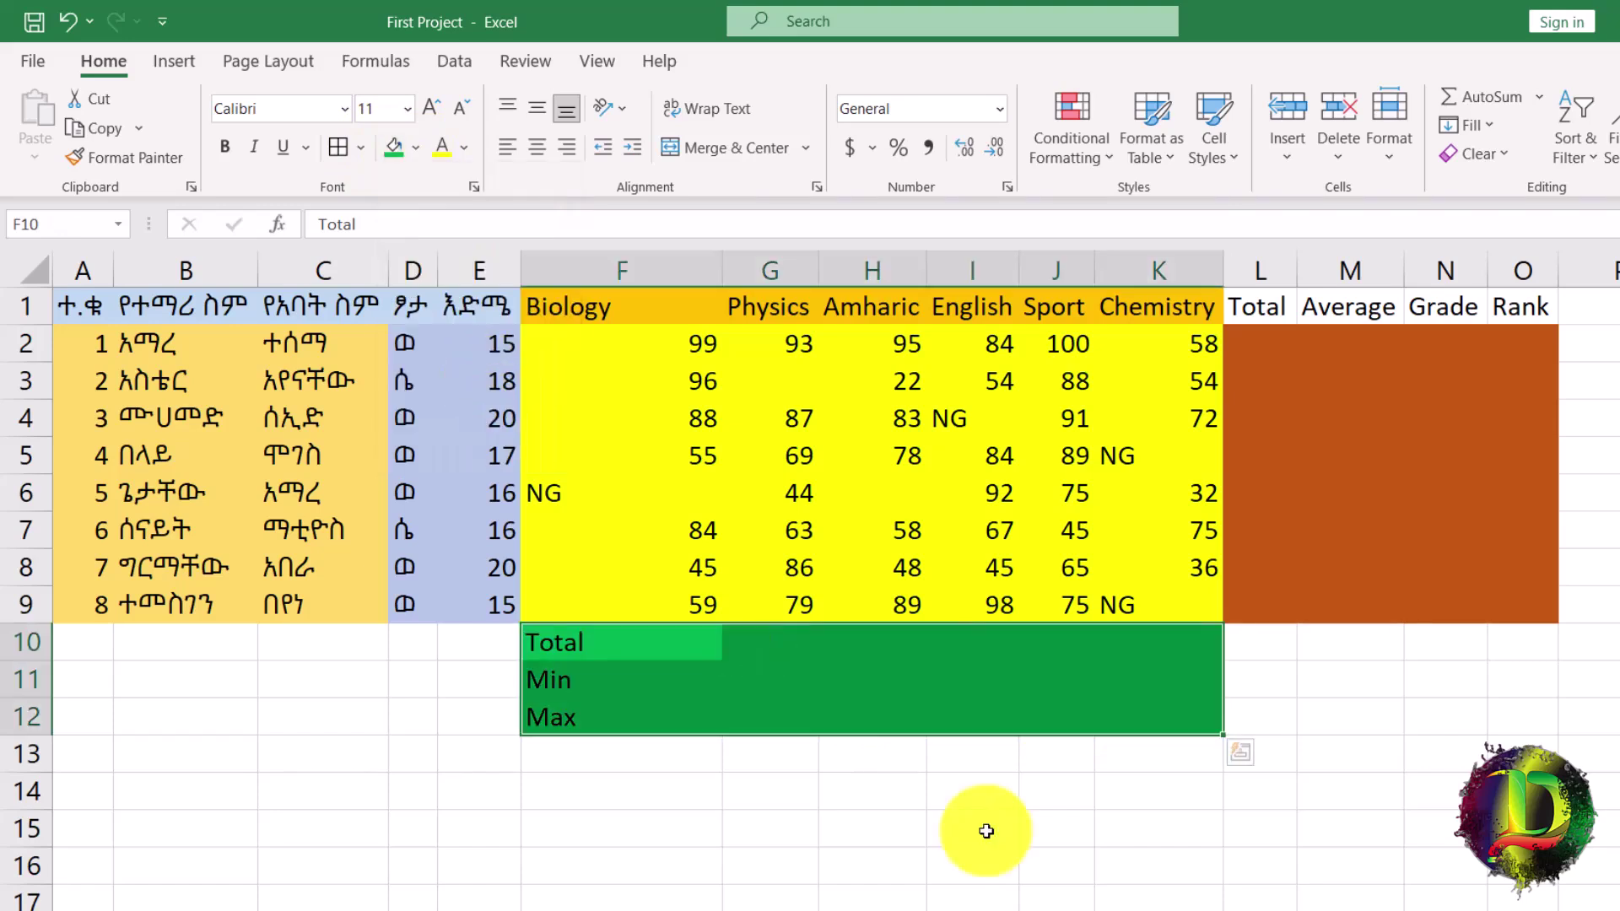
left_click(1571, 713)
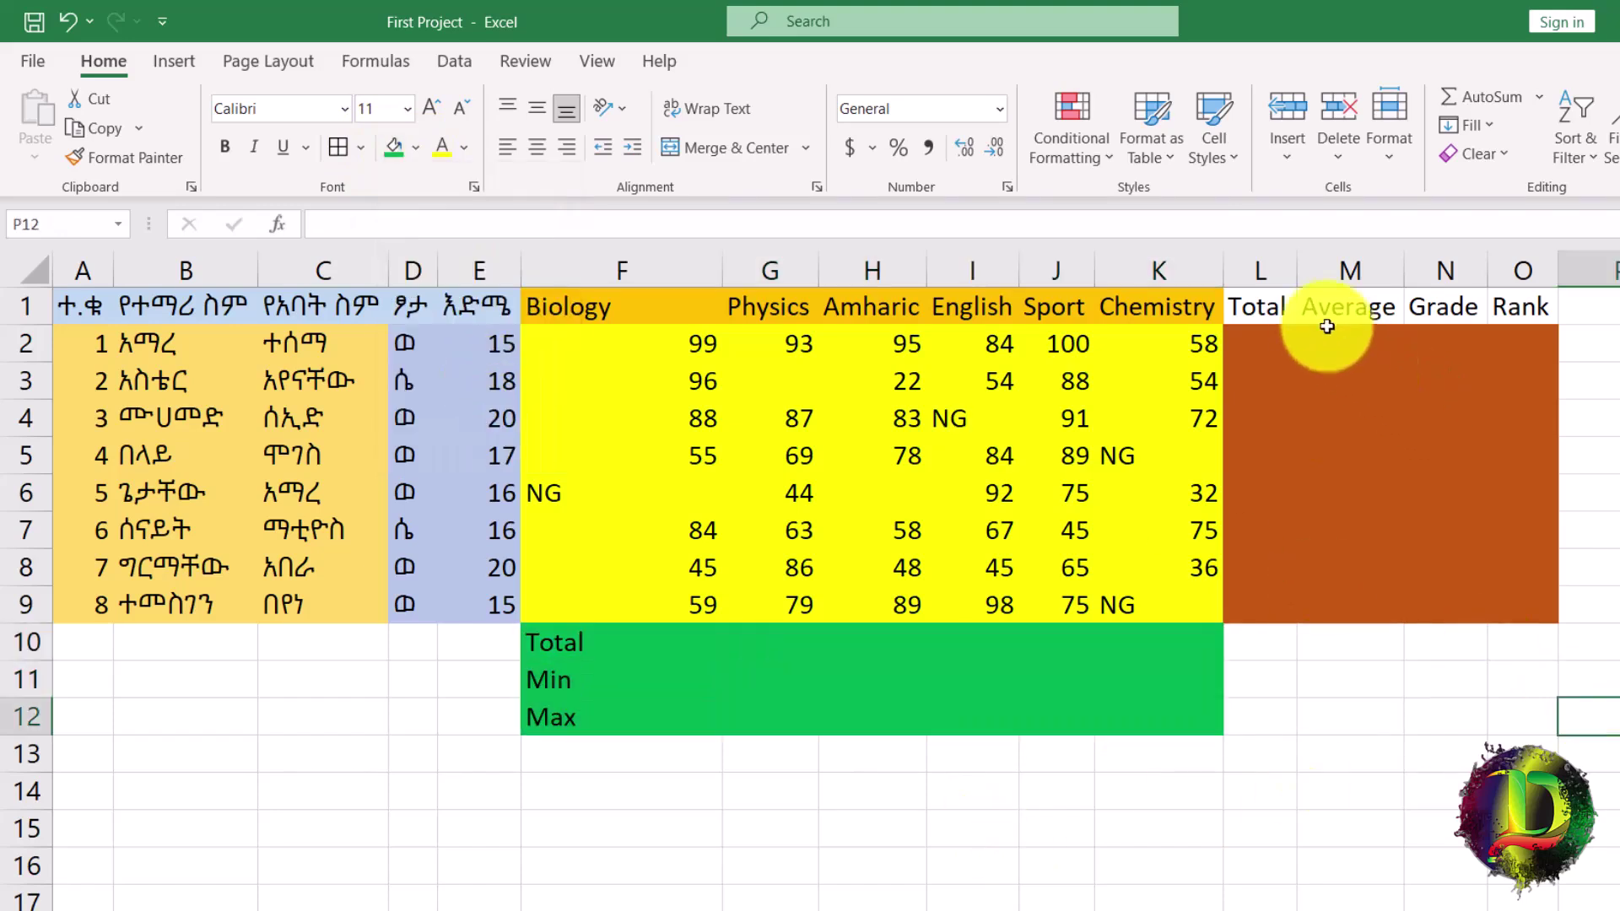
left_click_drag(1180, 309, 590, 314)
left_click_drag(1237, 314, 1374, 305)
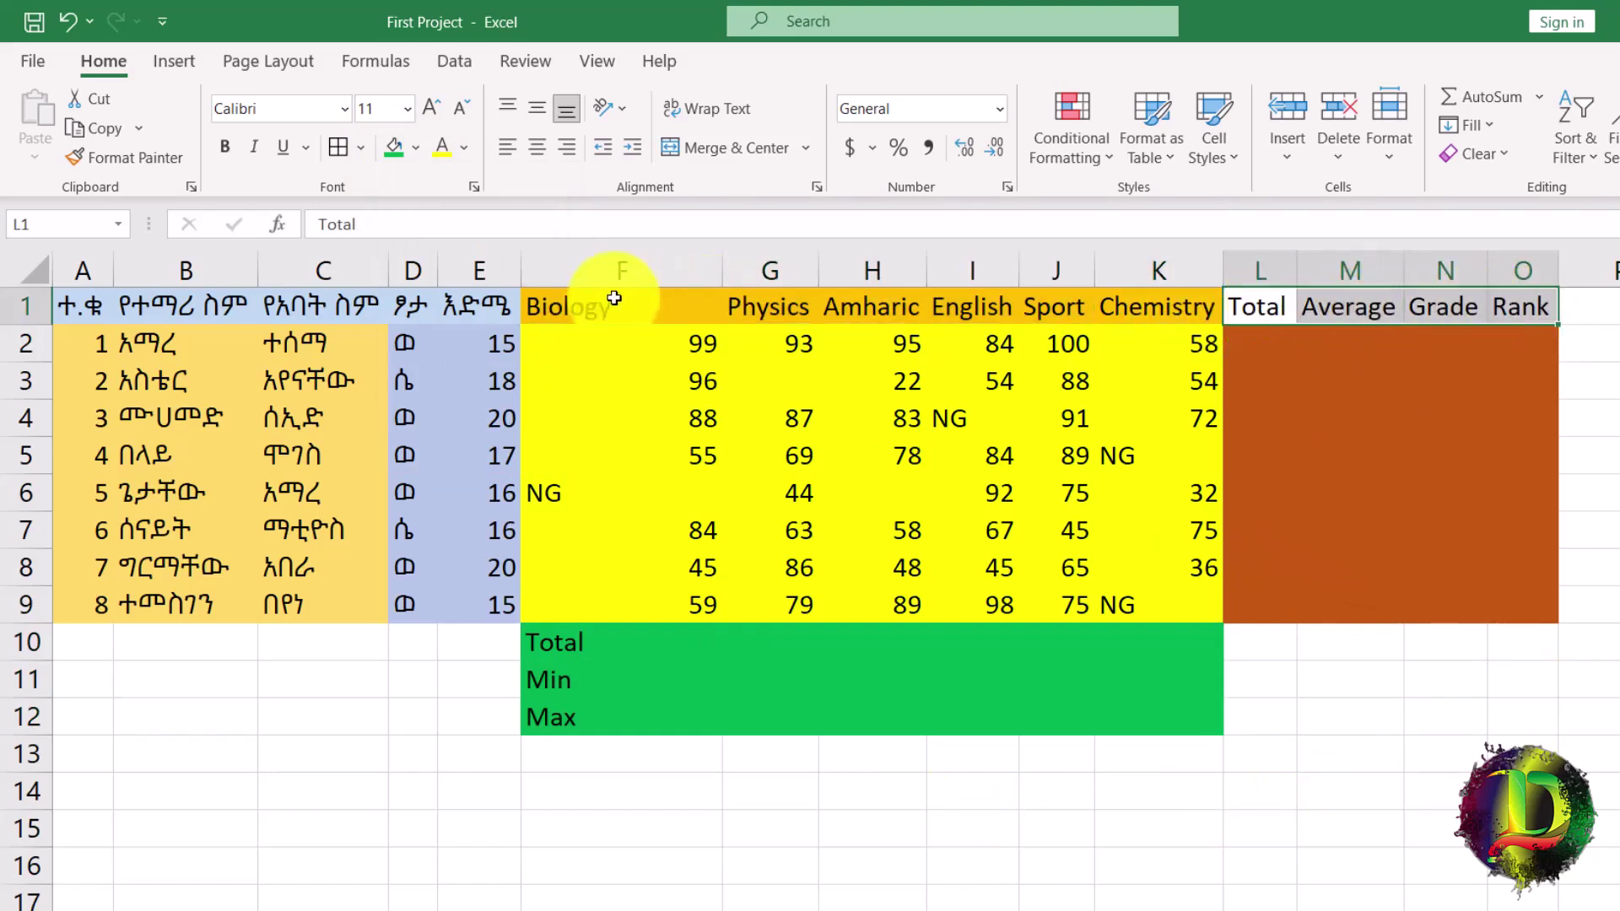
left_click_drag(620, 302, 1145, 305)
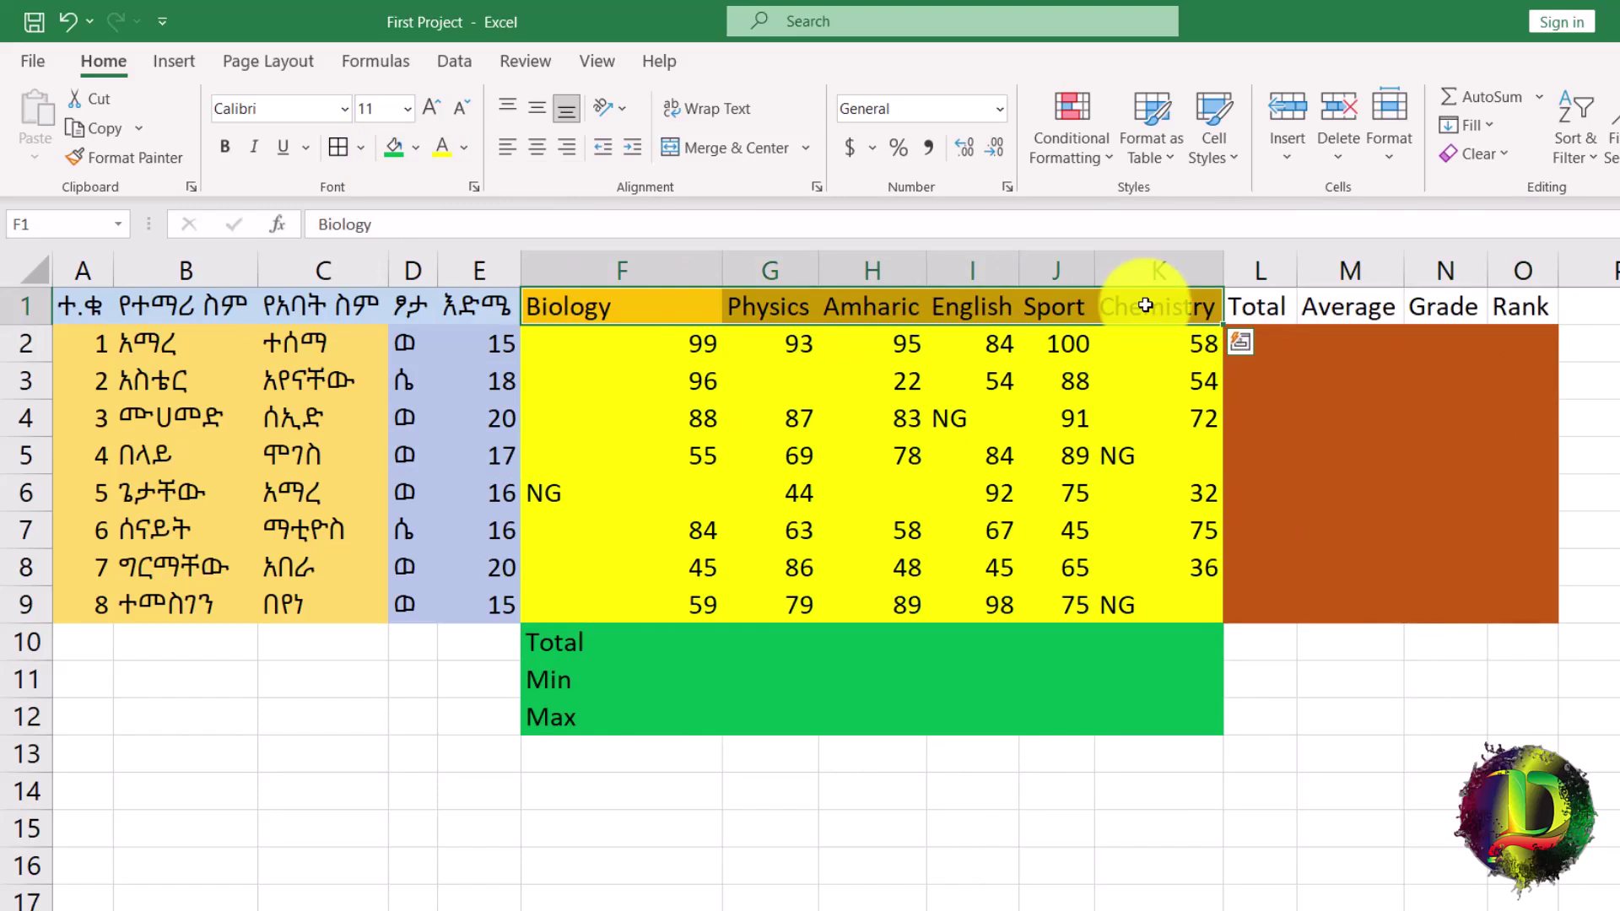
left_click(1240, 306)
left_click(658, 305)
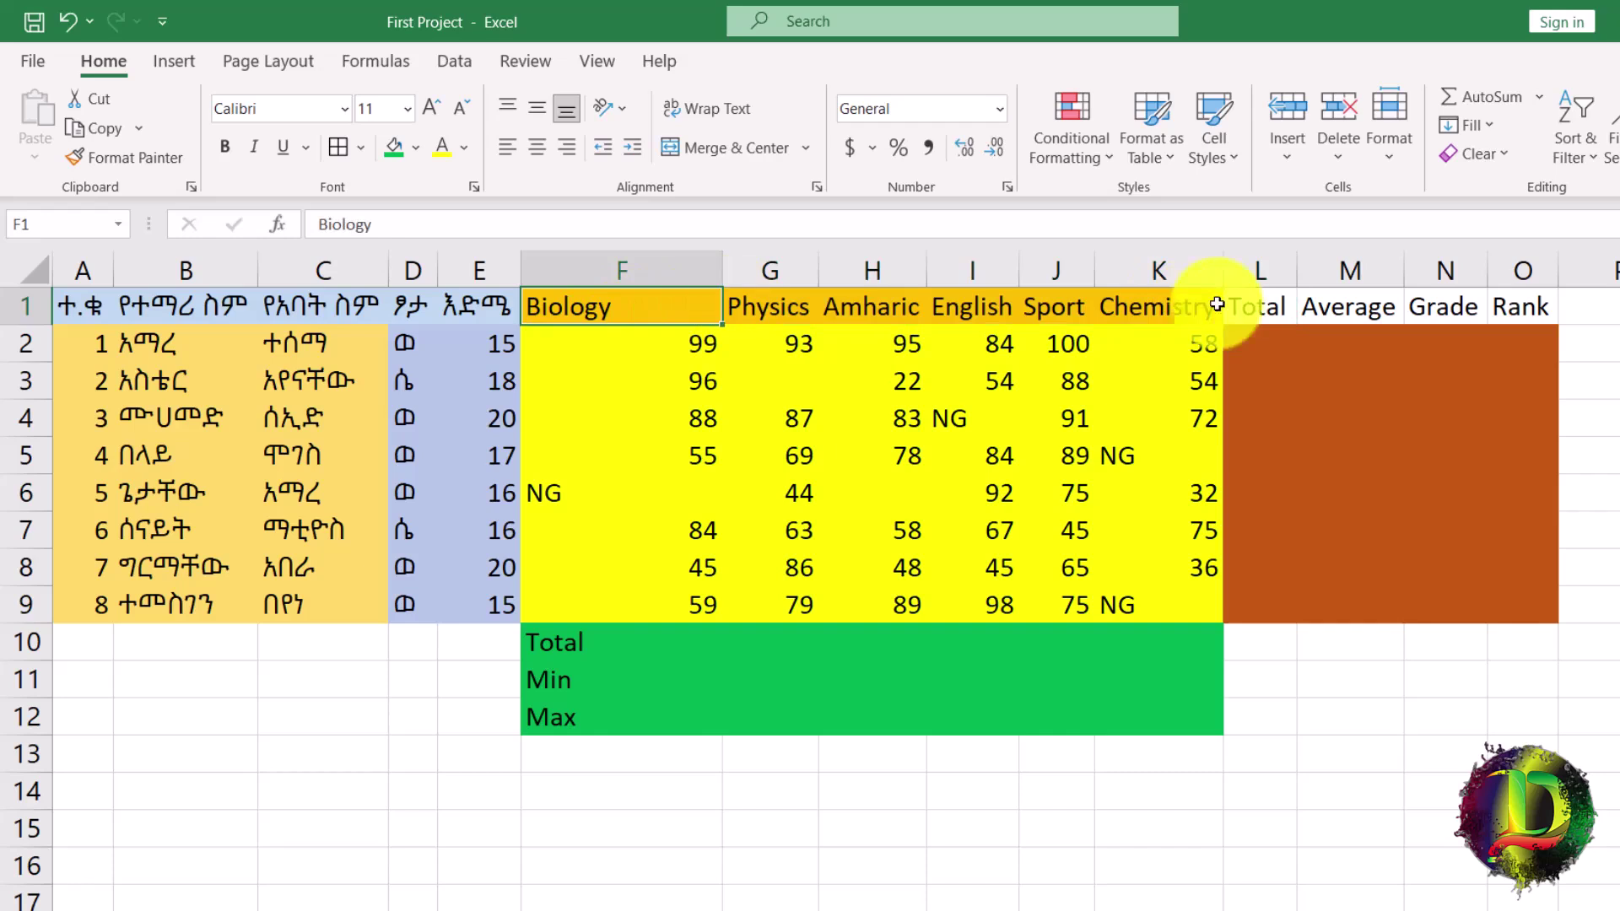
left_click(1305, 305)
left_click_drag(1305, 305, 1511, 315)
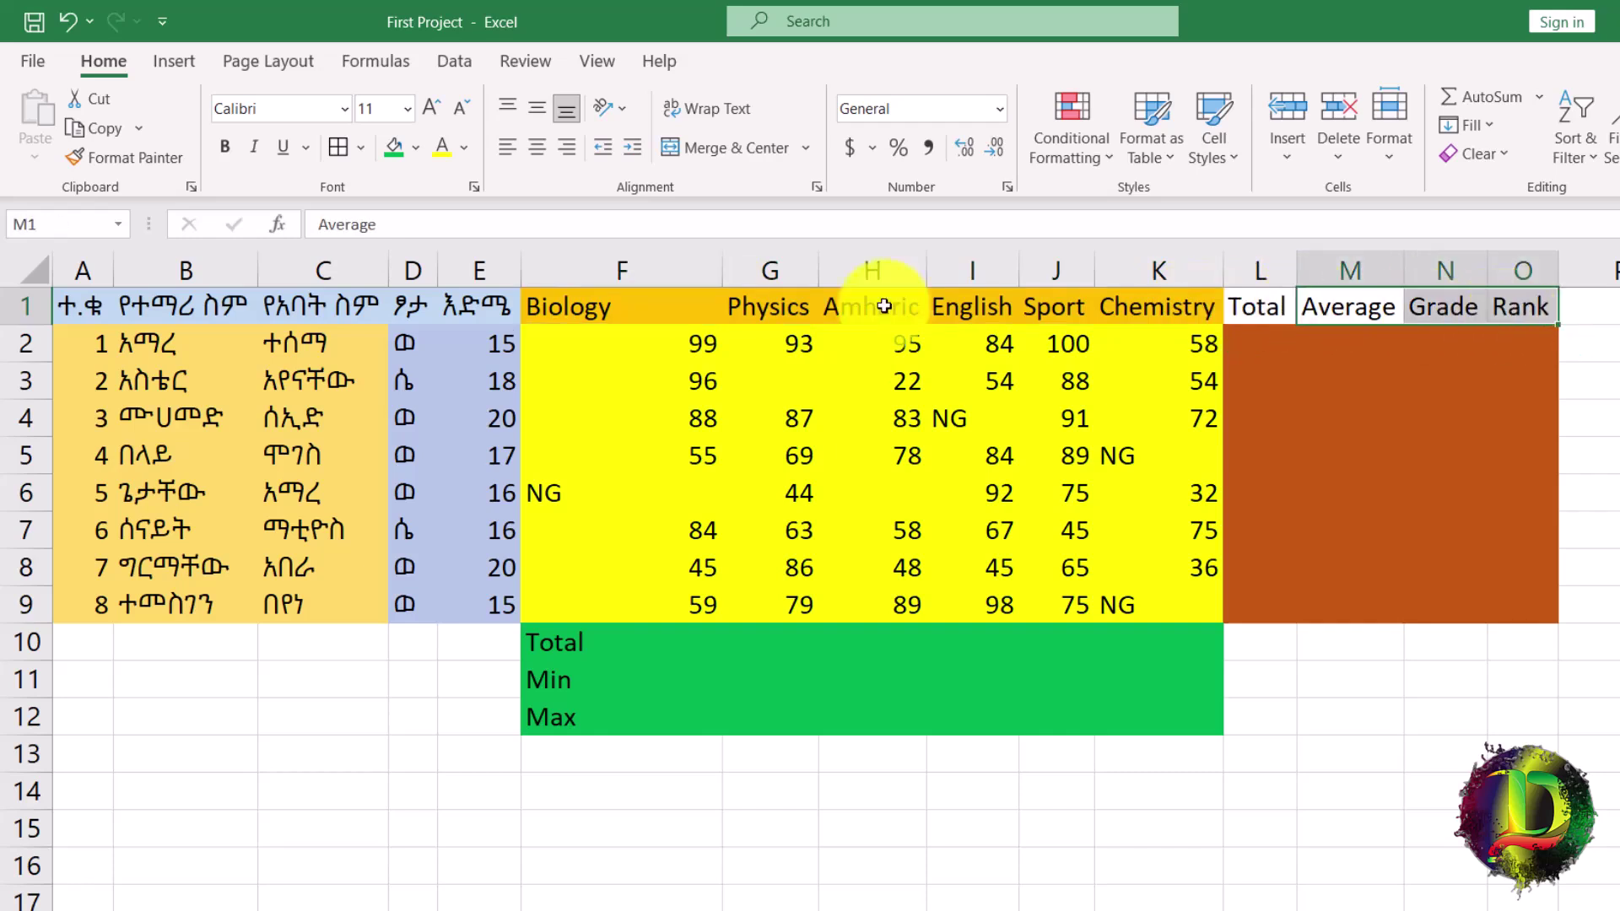
left_click(652, 311)
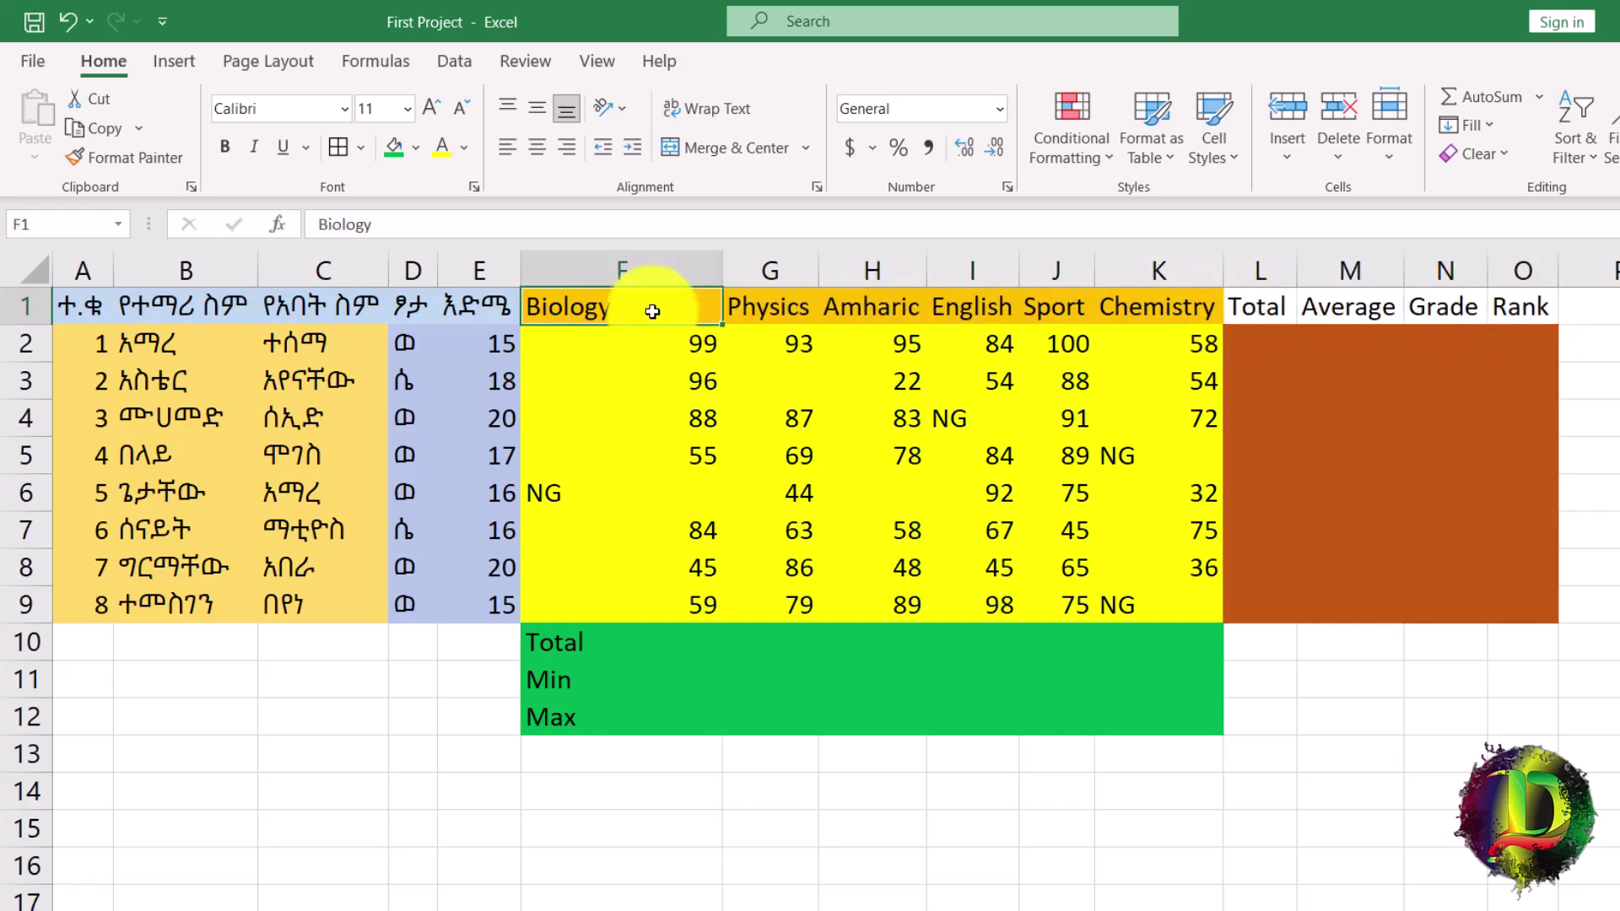
left_click(121, 160)
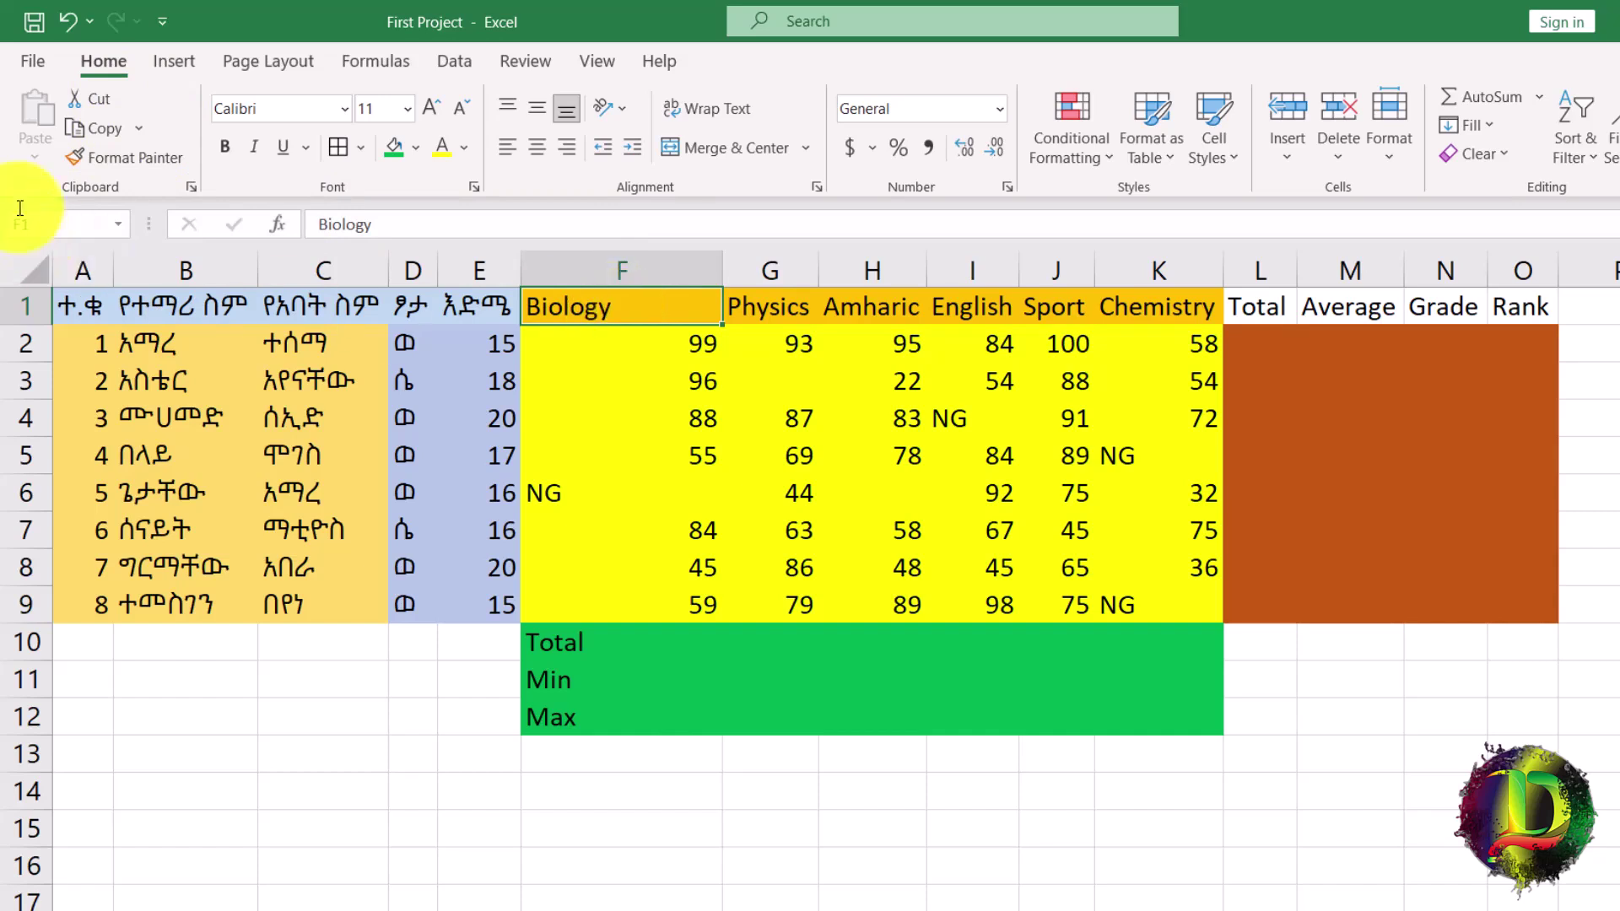
Copy Biology's header format onto Total, then make F1 bold, 16 pt, centred Antique Olive Compact.
left_click(113, 165)
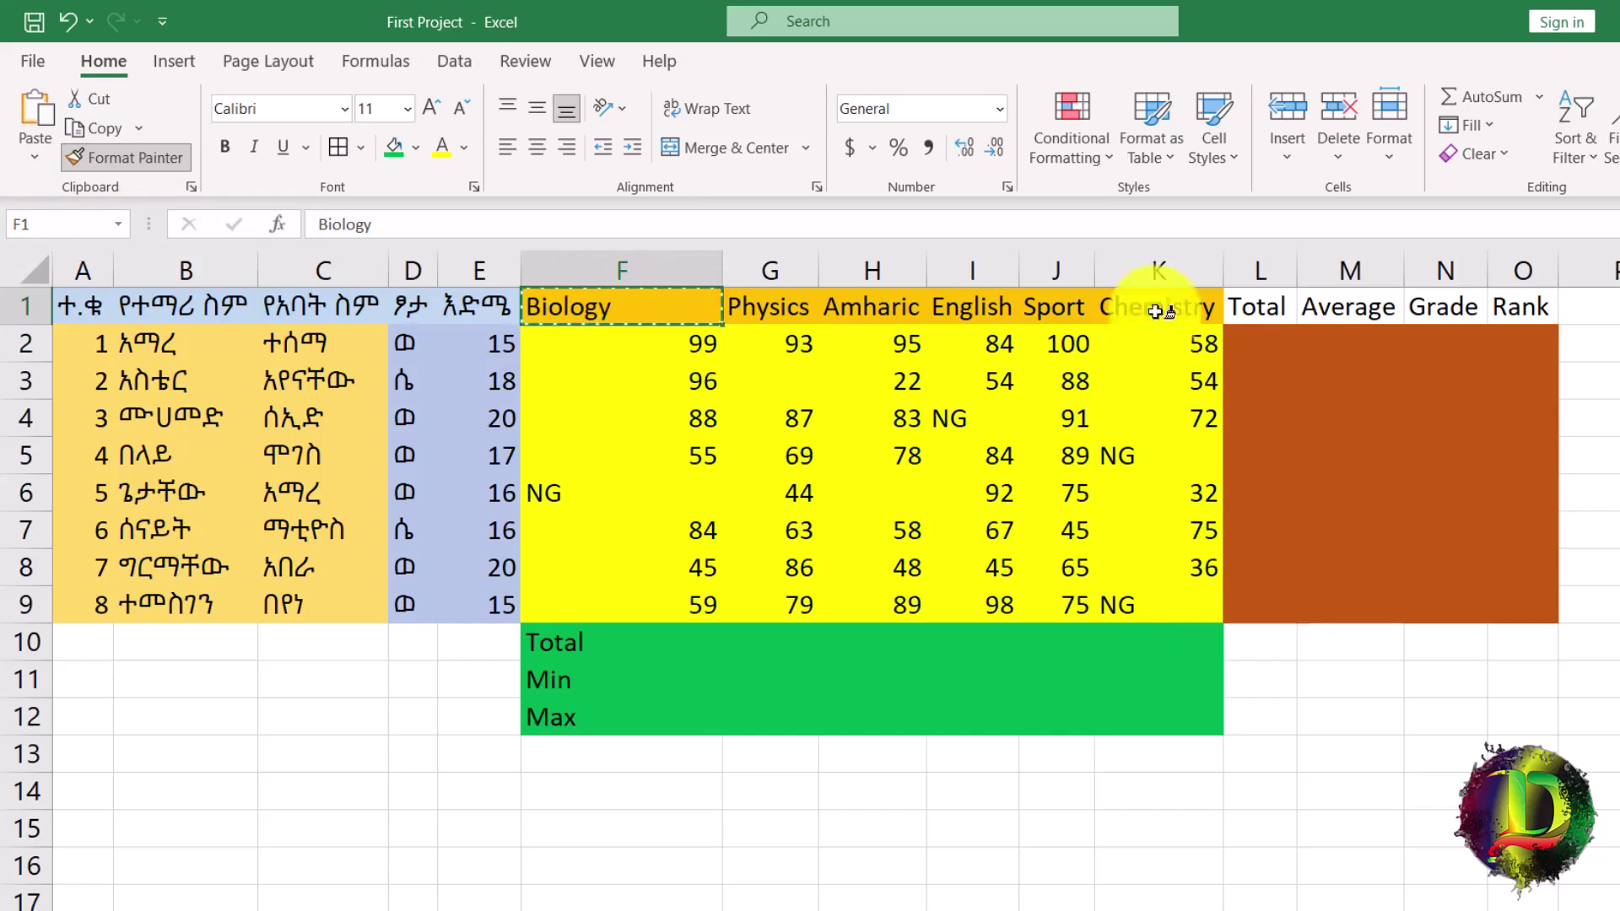
left_click(1275, 314)
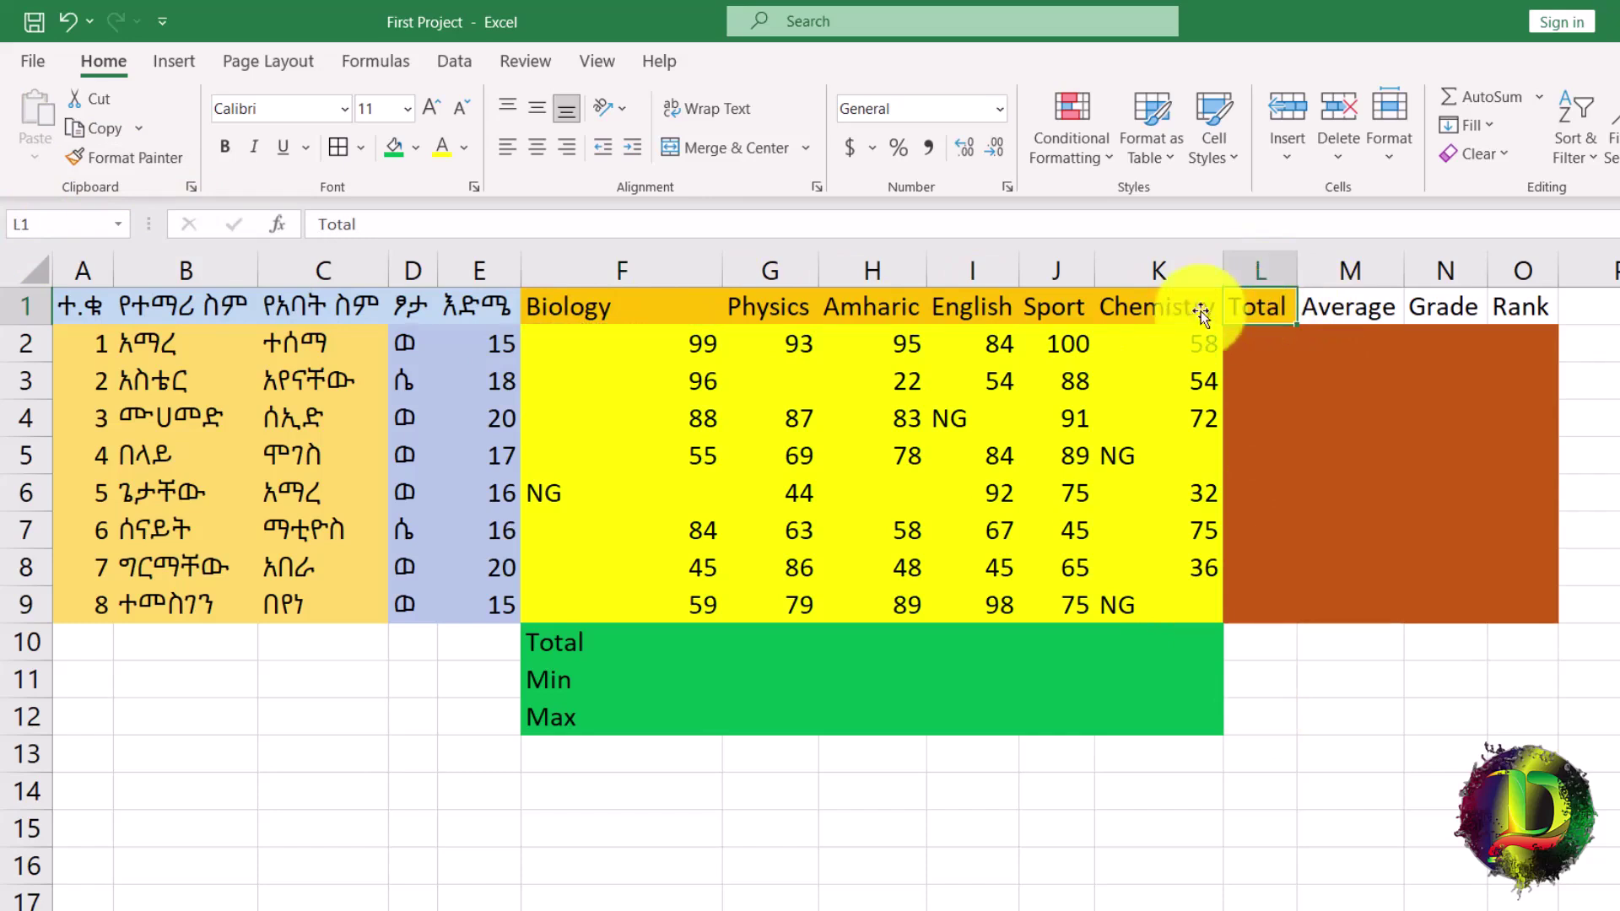
left_click(650, 307)
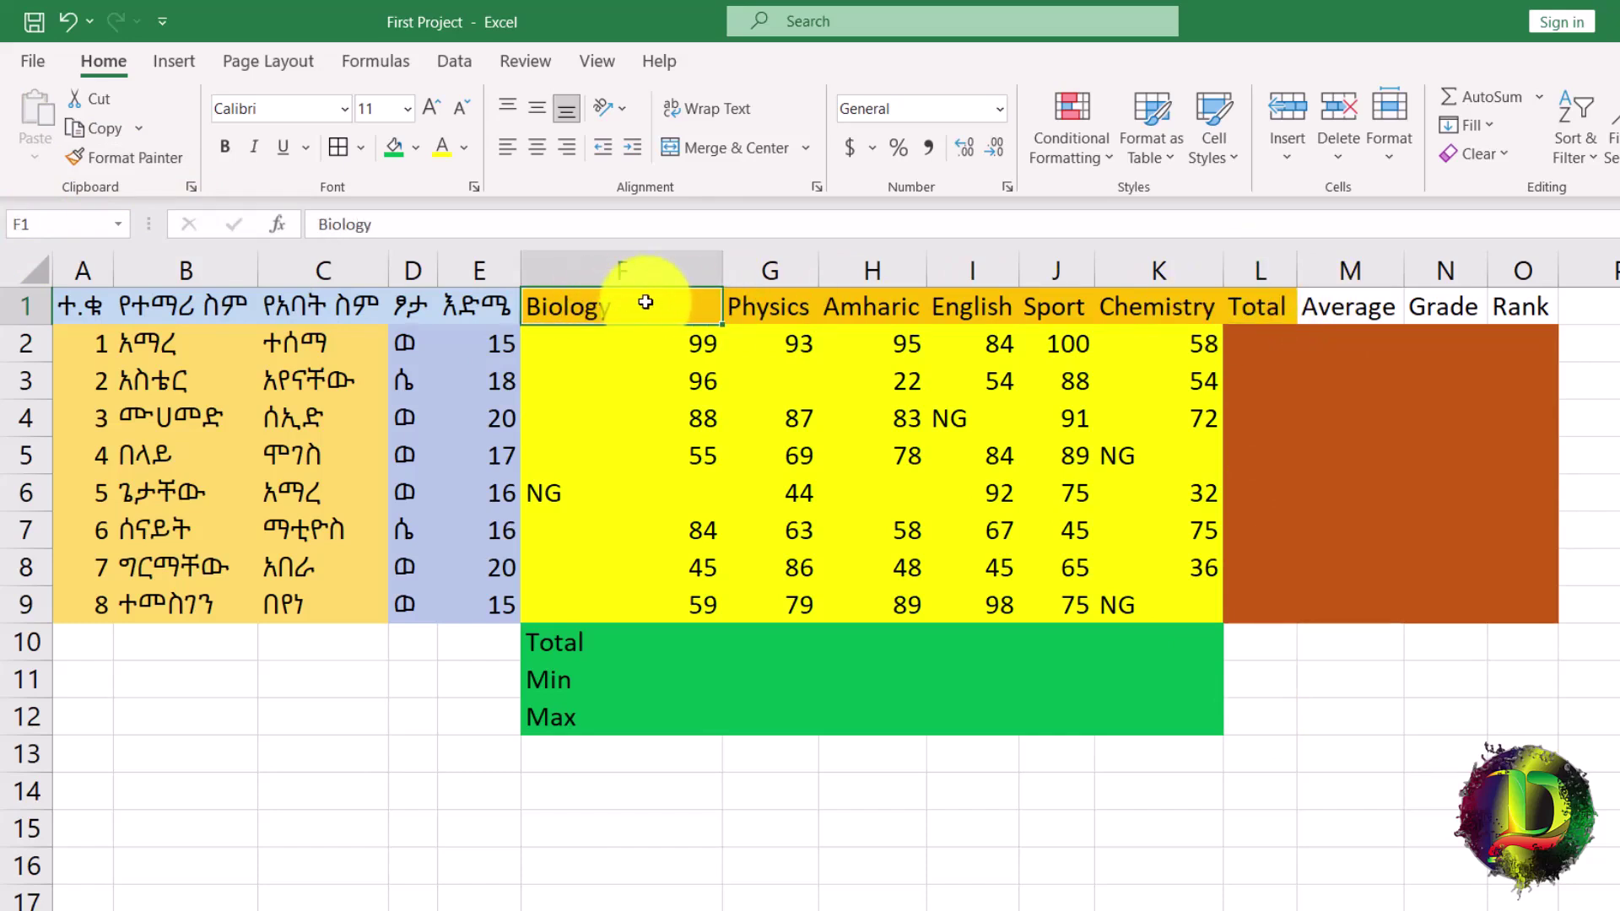
left_click(231, 149)
left_click(424, 108)
left_click(423, 108)
left_click(424, 108)
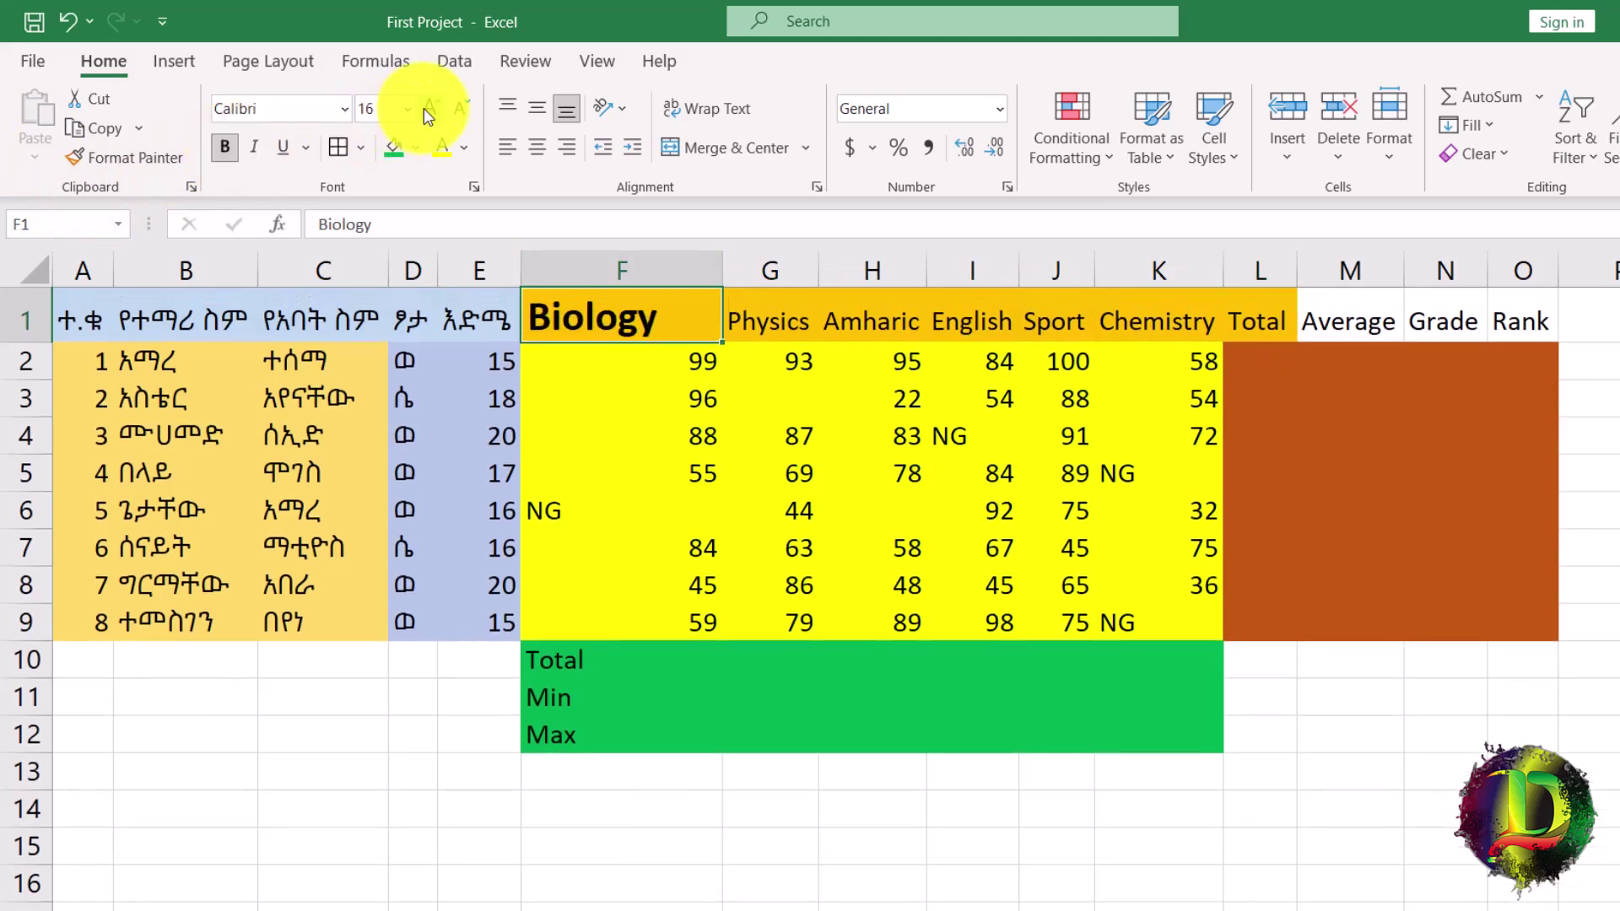
left_click(536, 147)
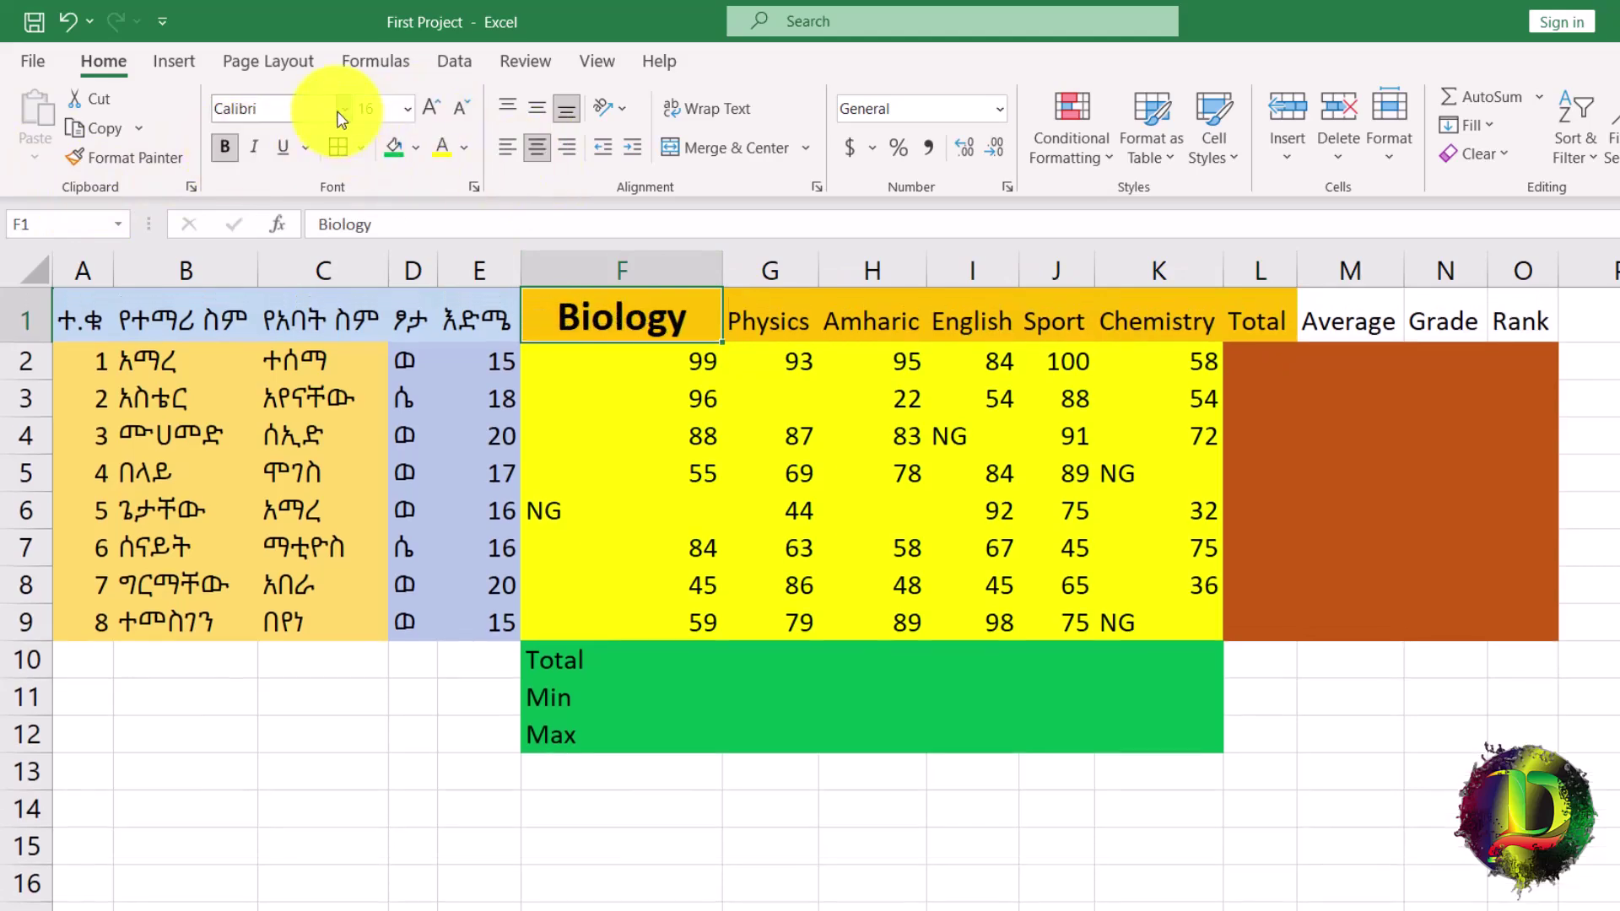
left_click(339, 111)
left_click(371, 734)
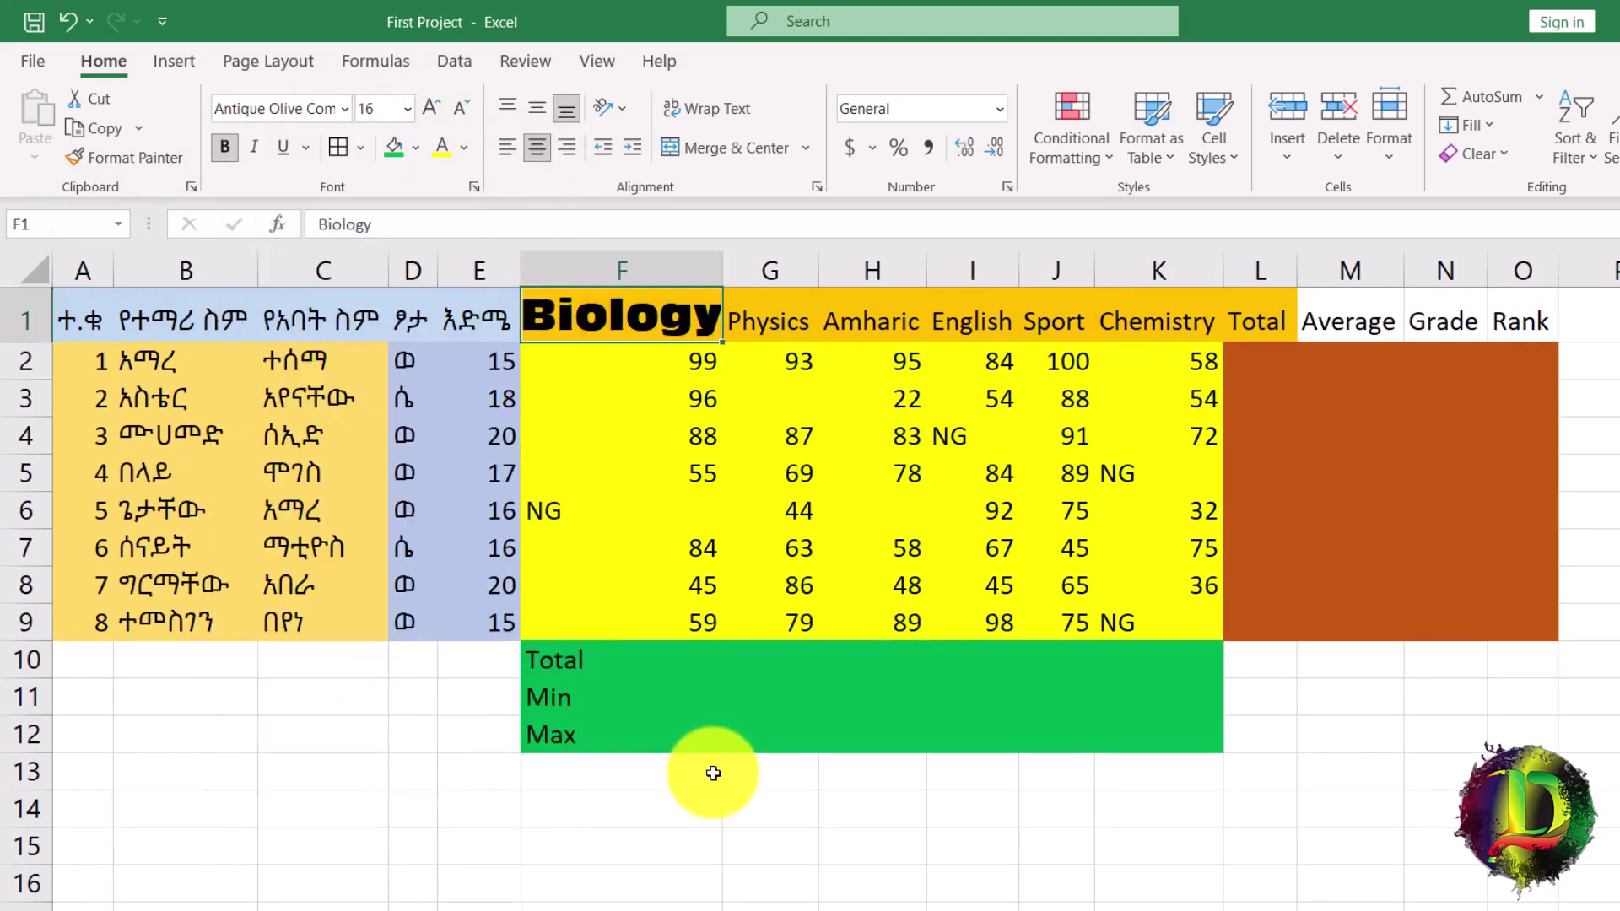
Paint Biology's new header style onto Rank in O1 and widen column O to fit.
left_click(119, 167)
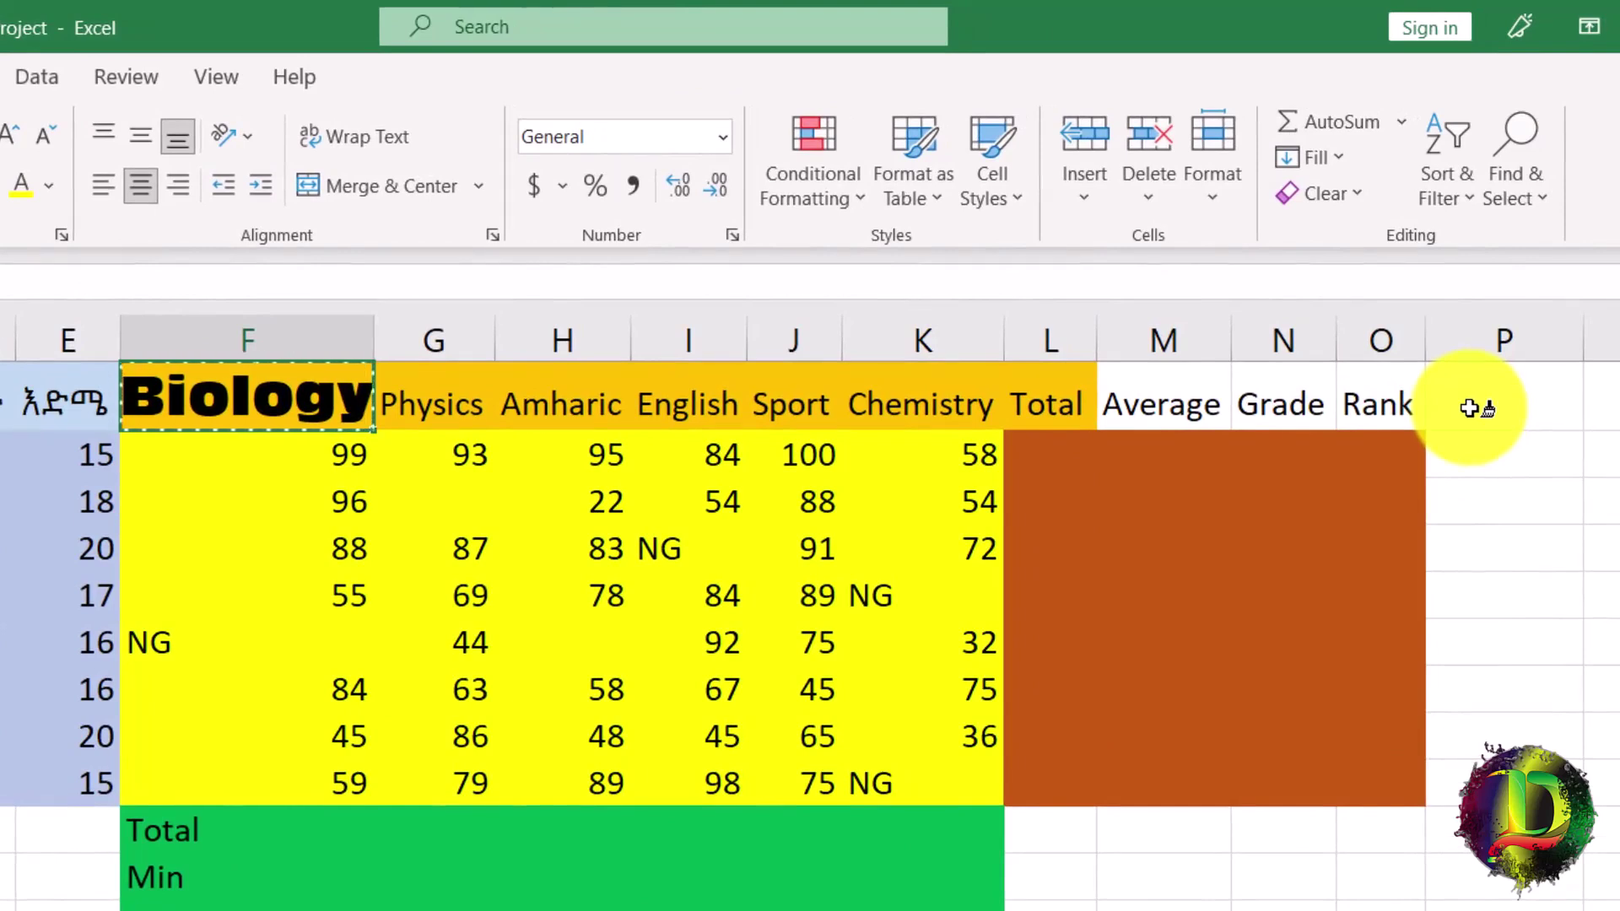
left_click(1385, 406)
left_click_drag(1427, 338, 1615, 340)
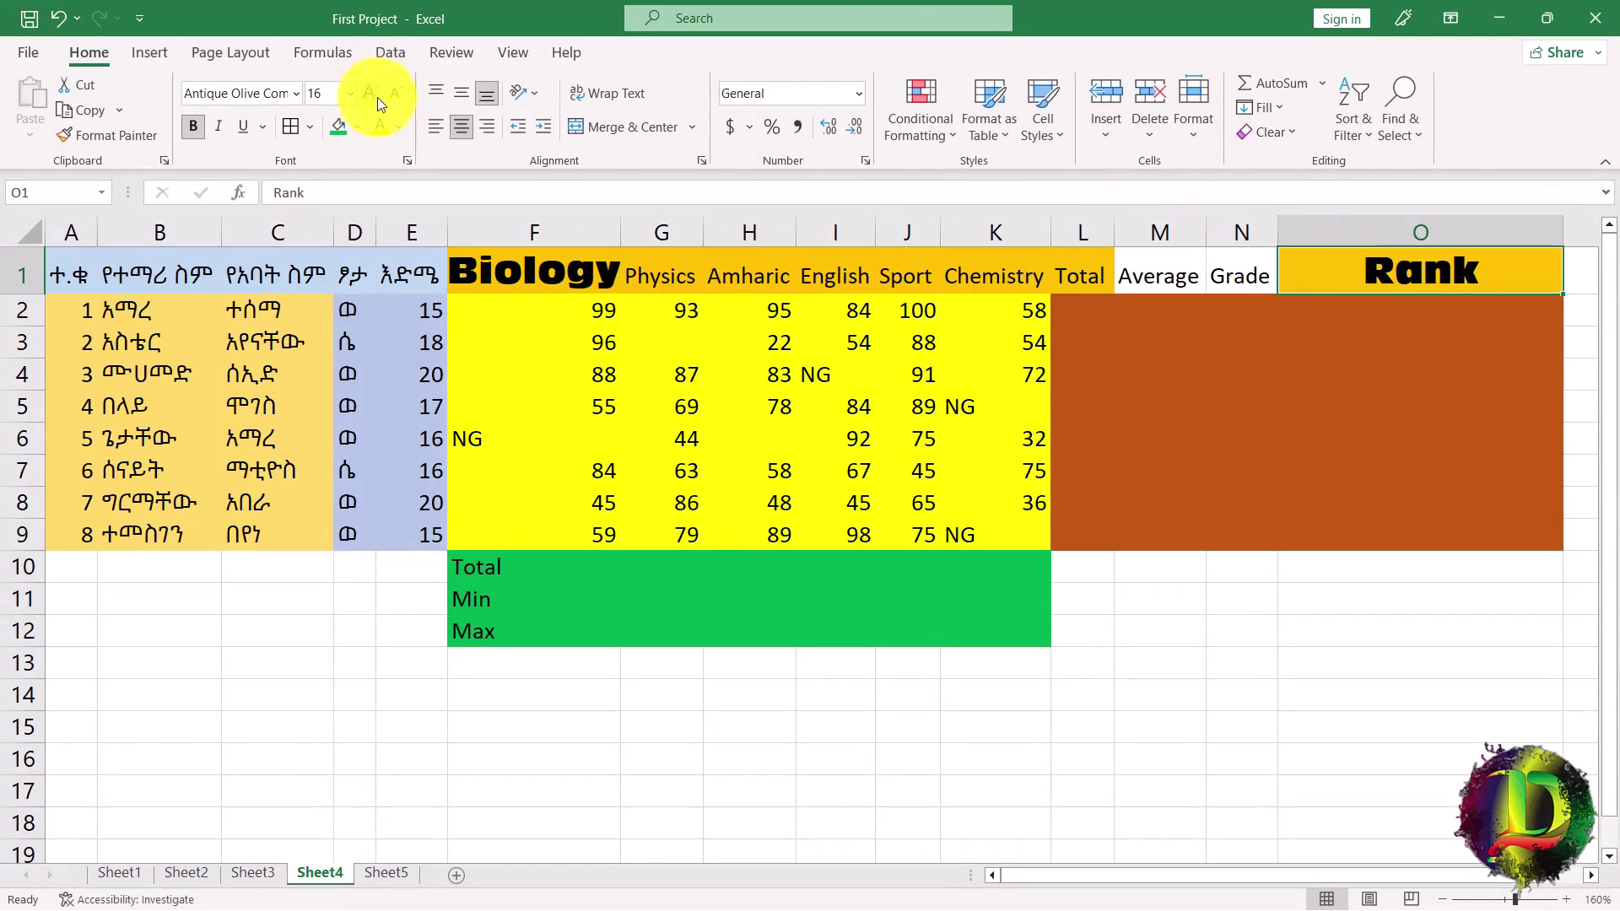
left_click(553, 274)
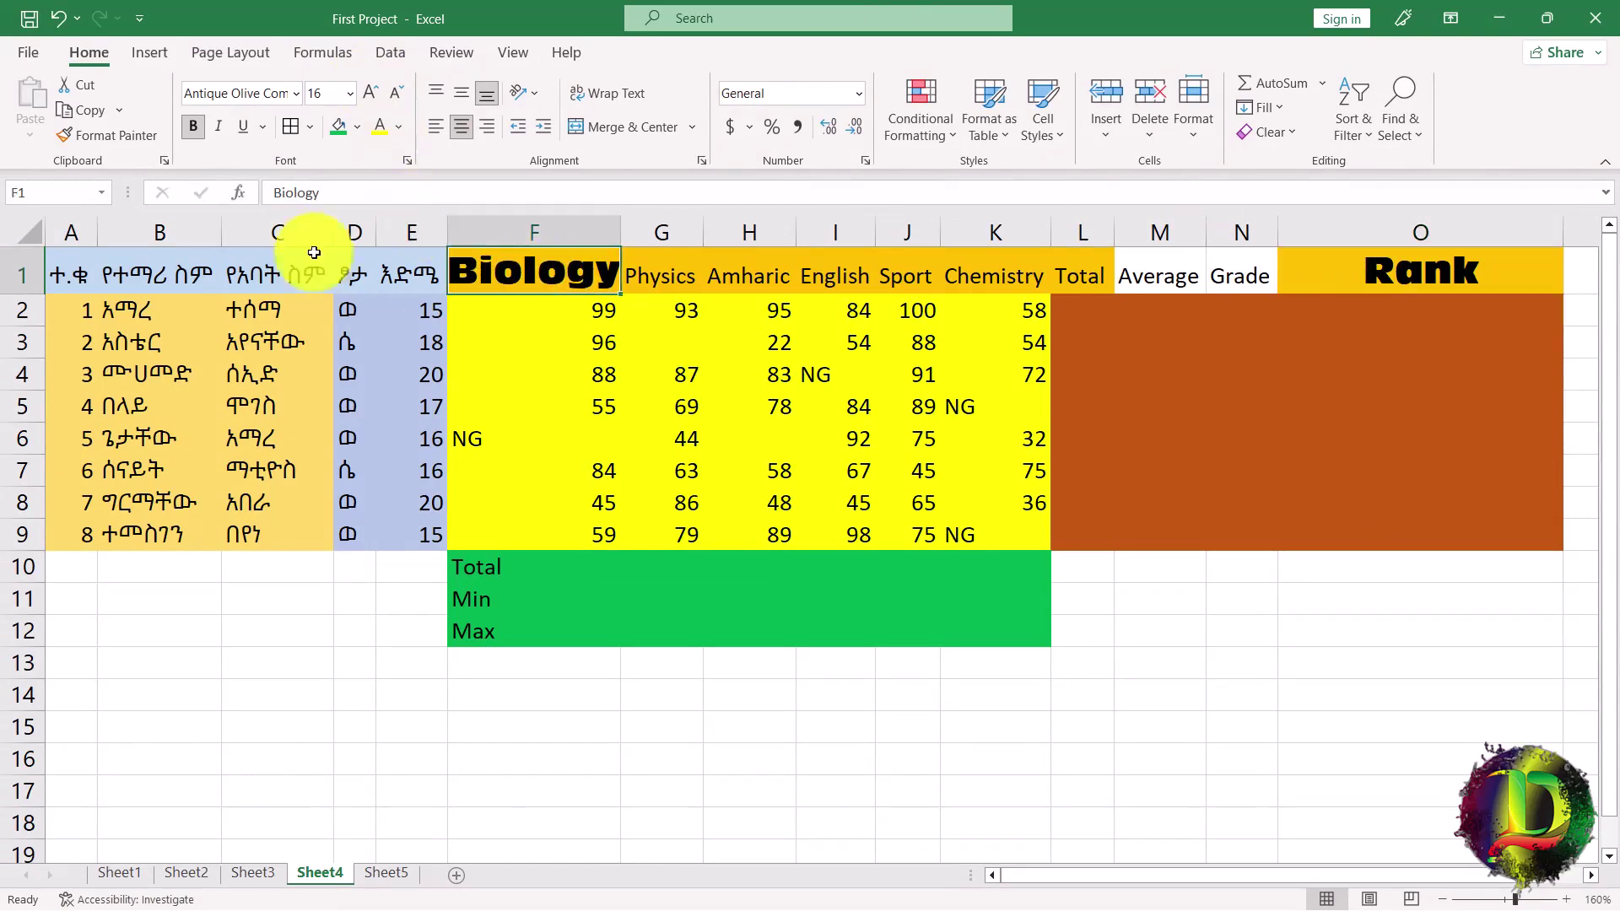
Paint the Biology header style onto Grade, Average, the Total and Min labels, and several marks.
left_click(119, 140)
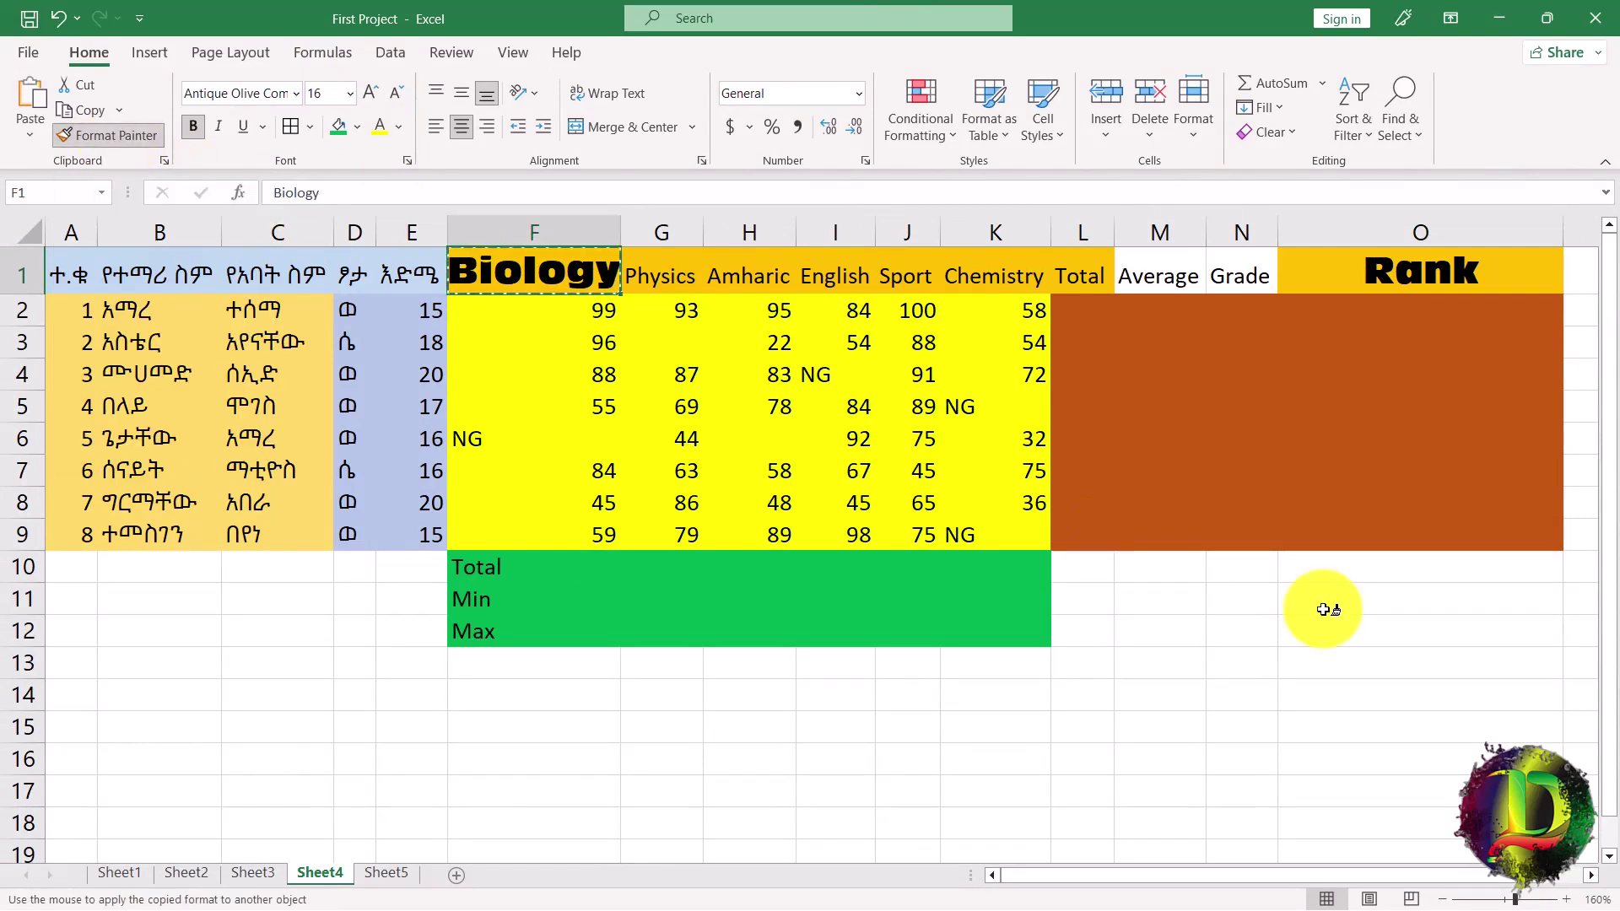
left_click(1240, 274)
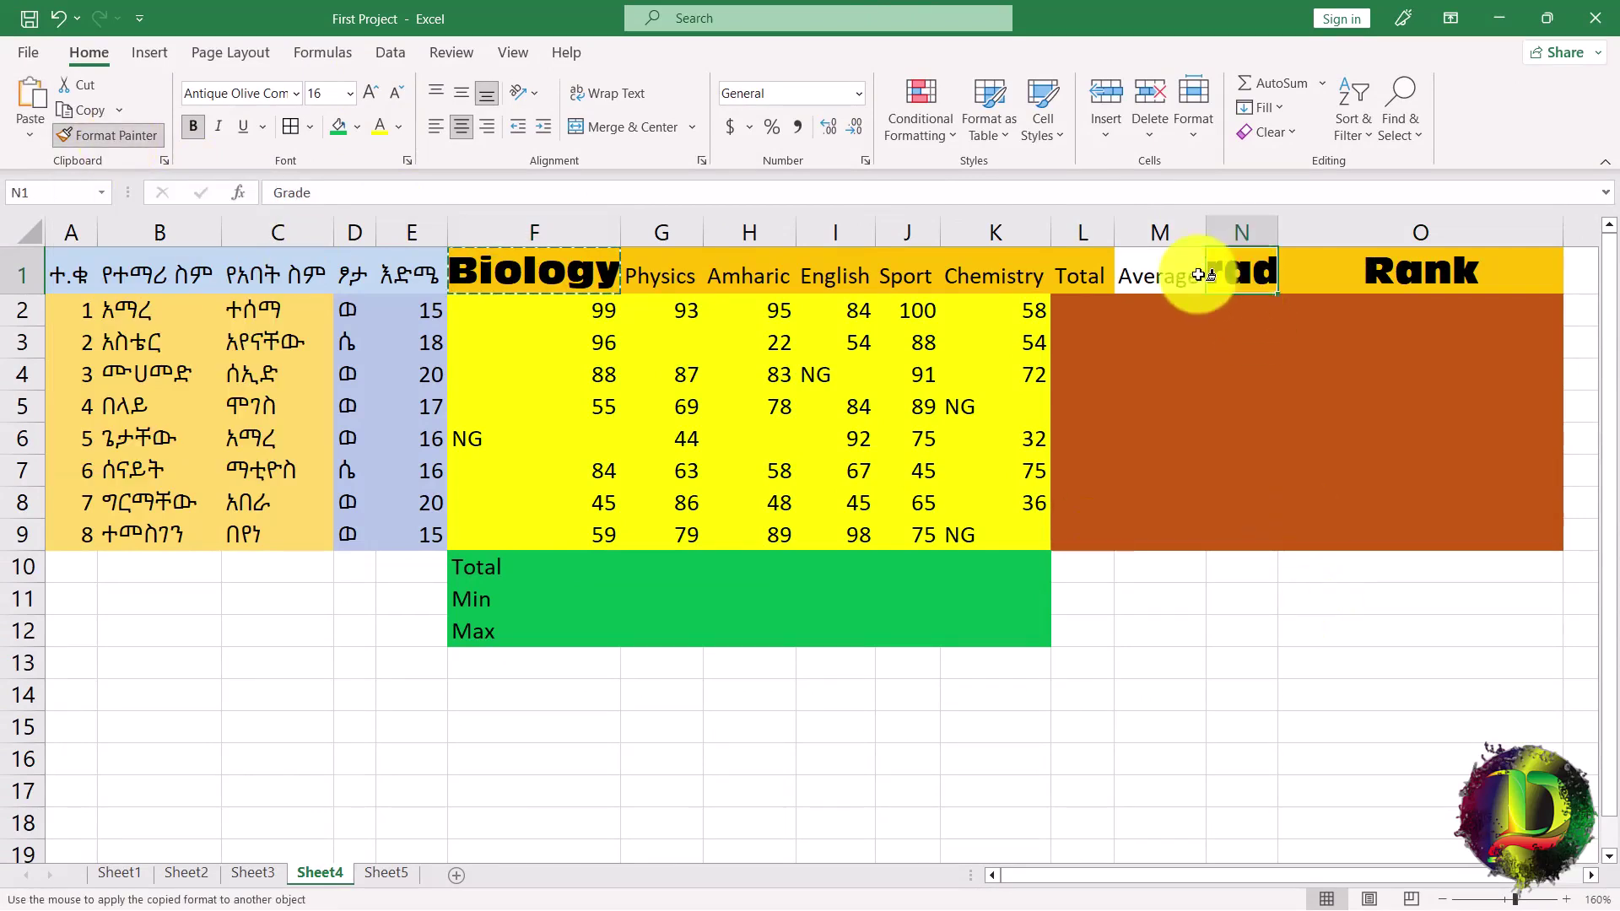
left_click(1163, 278)
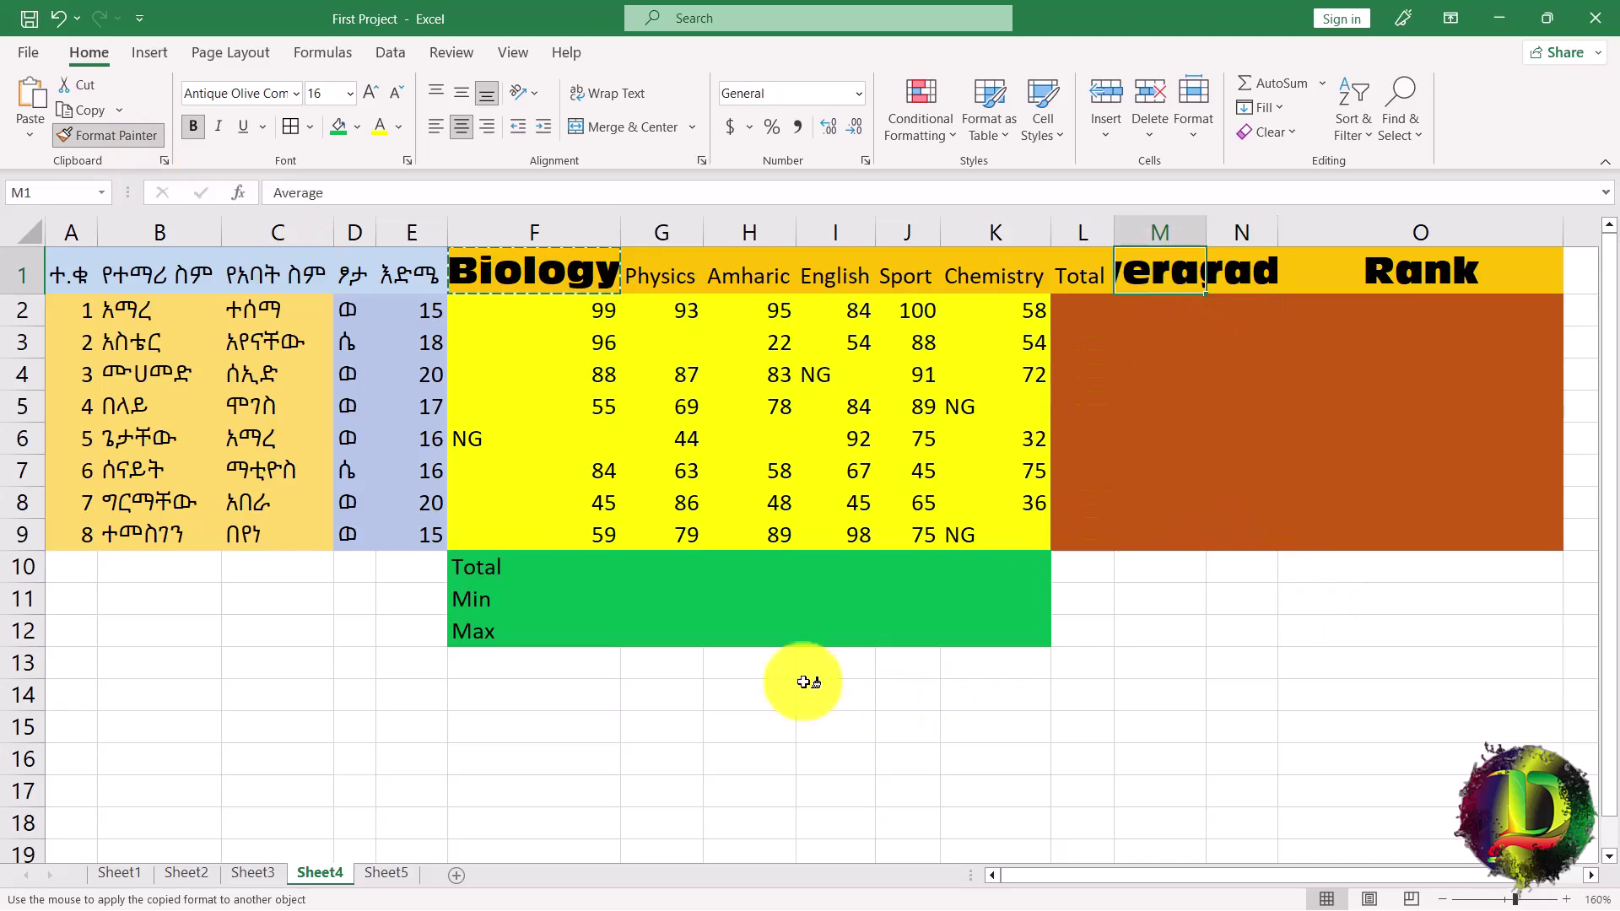
left_click(485, 565)
left_click(470, 622)
left_click(675, 407)
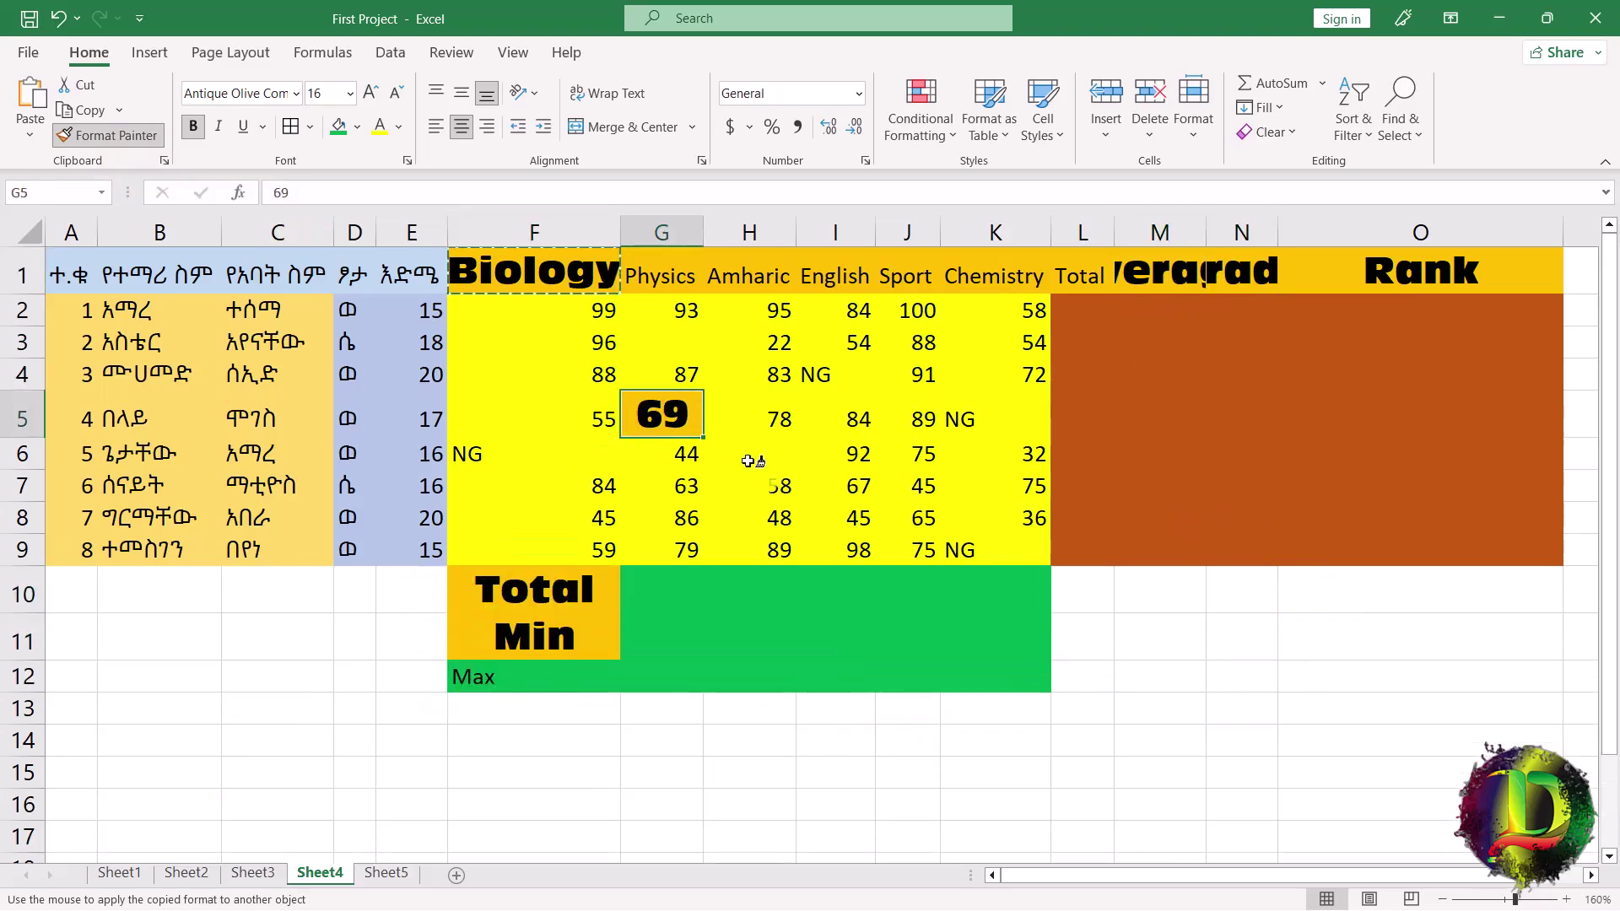
left_click(836, 486)
left_click(908, 416)
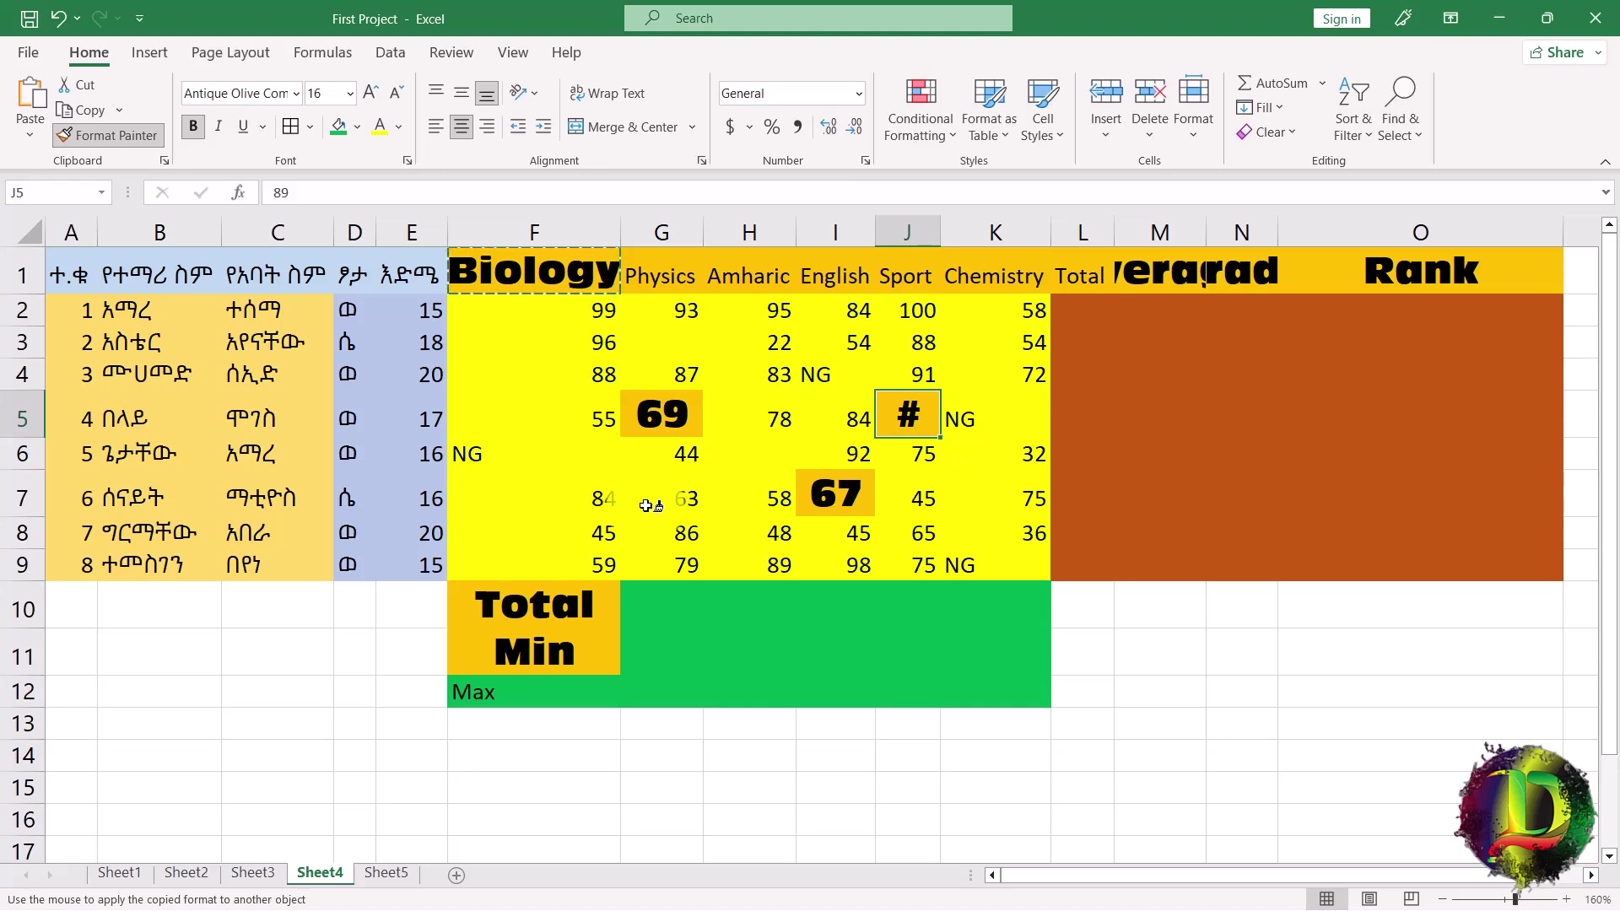
Stop format painting and undo the enlarged formatting on the marks and headers.
key("Escape")
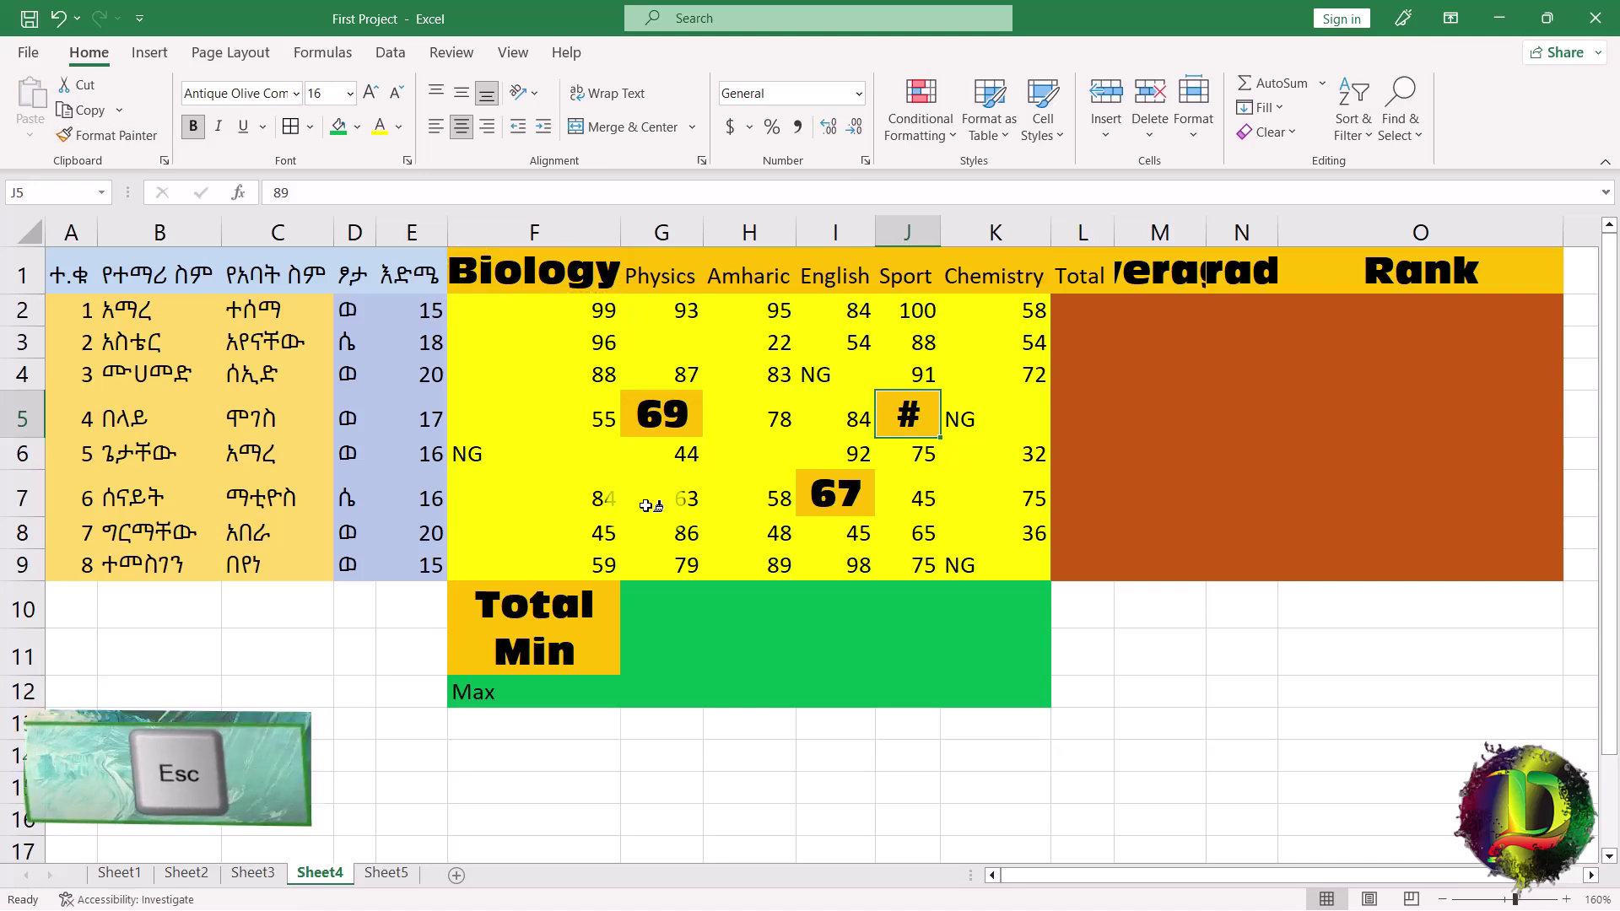
key("ctrl+z")
key("ctrl+z")
key("ctrl+z")
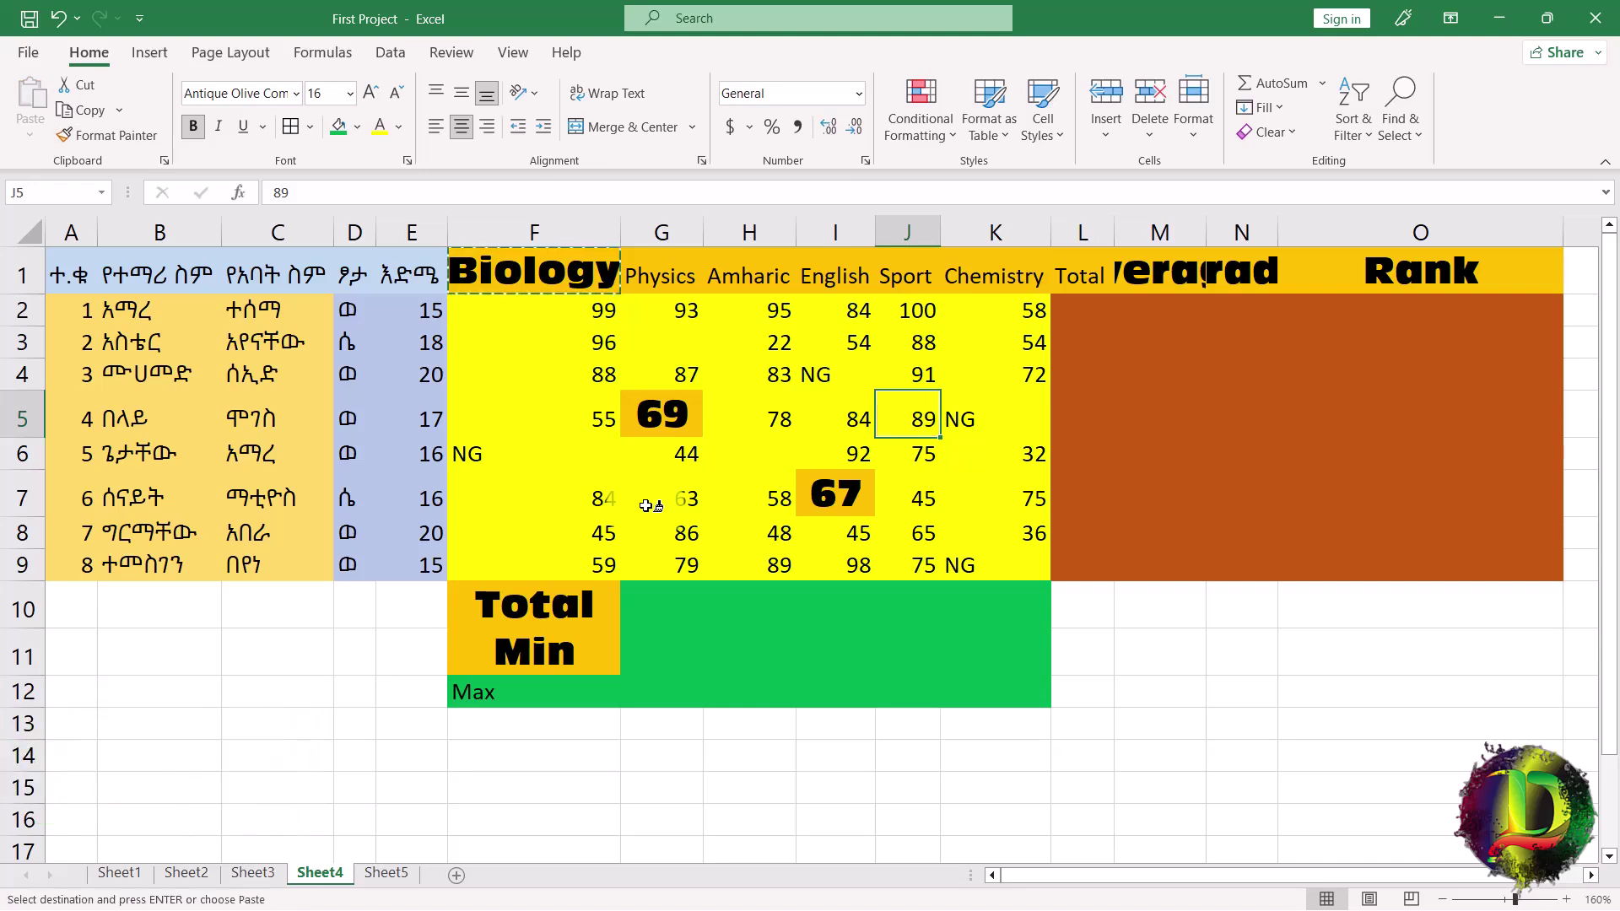
key("ctrl+z")
key("ctrl+z")
key("ctrl+z")
key("ctrl+z")
key("ctrl+z")
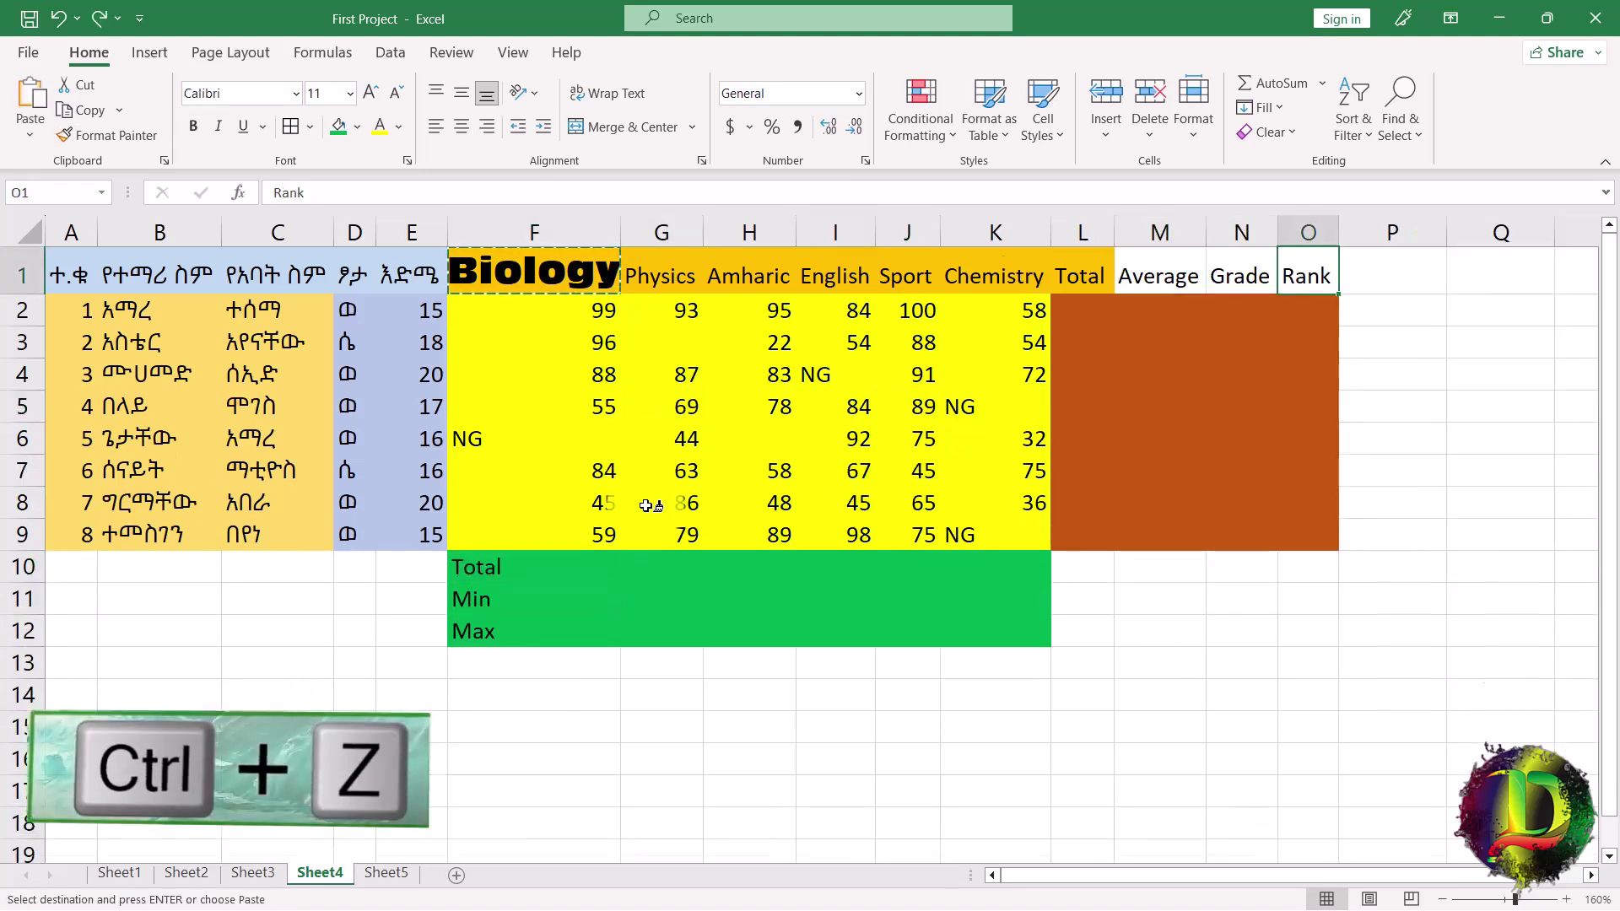
Copy the orange header formatting onto Average, Grade and Rank in M1:O1.
left_click(113, 133)
left_click_drag(1148, 267, 1318, 258)
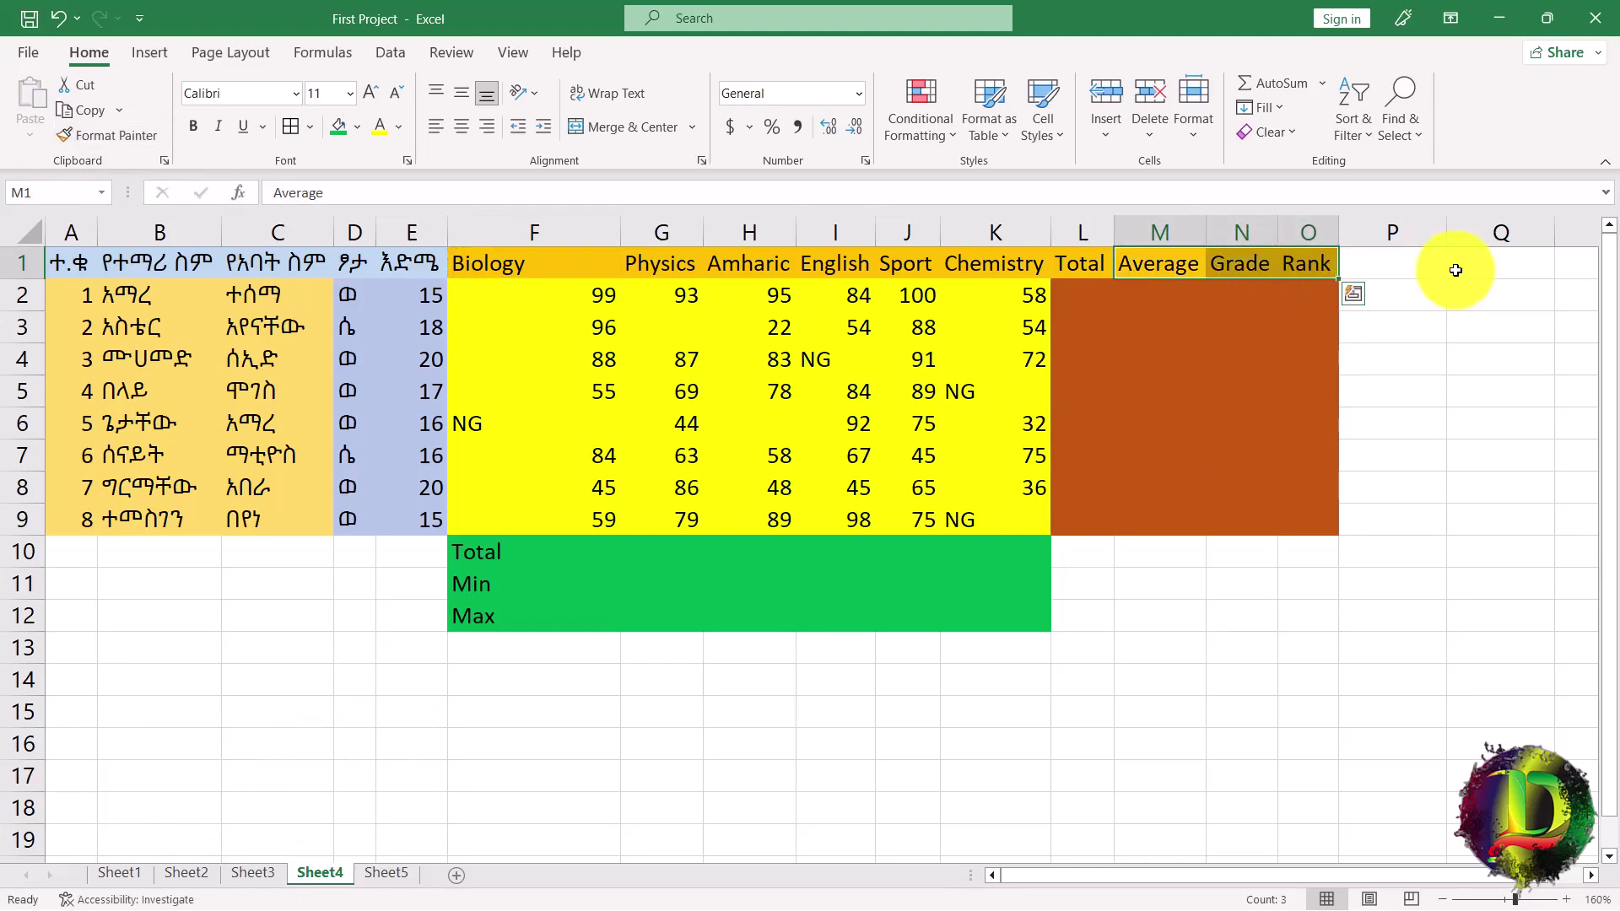
left_click(1455, 270)
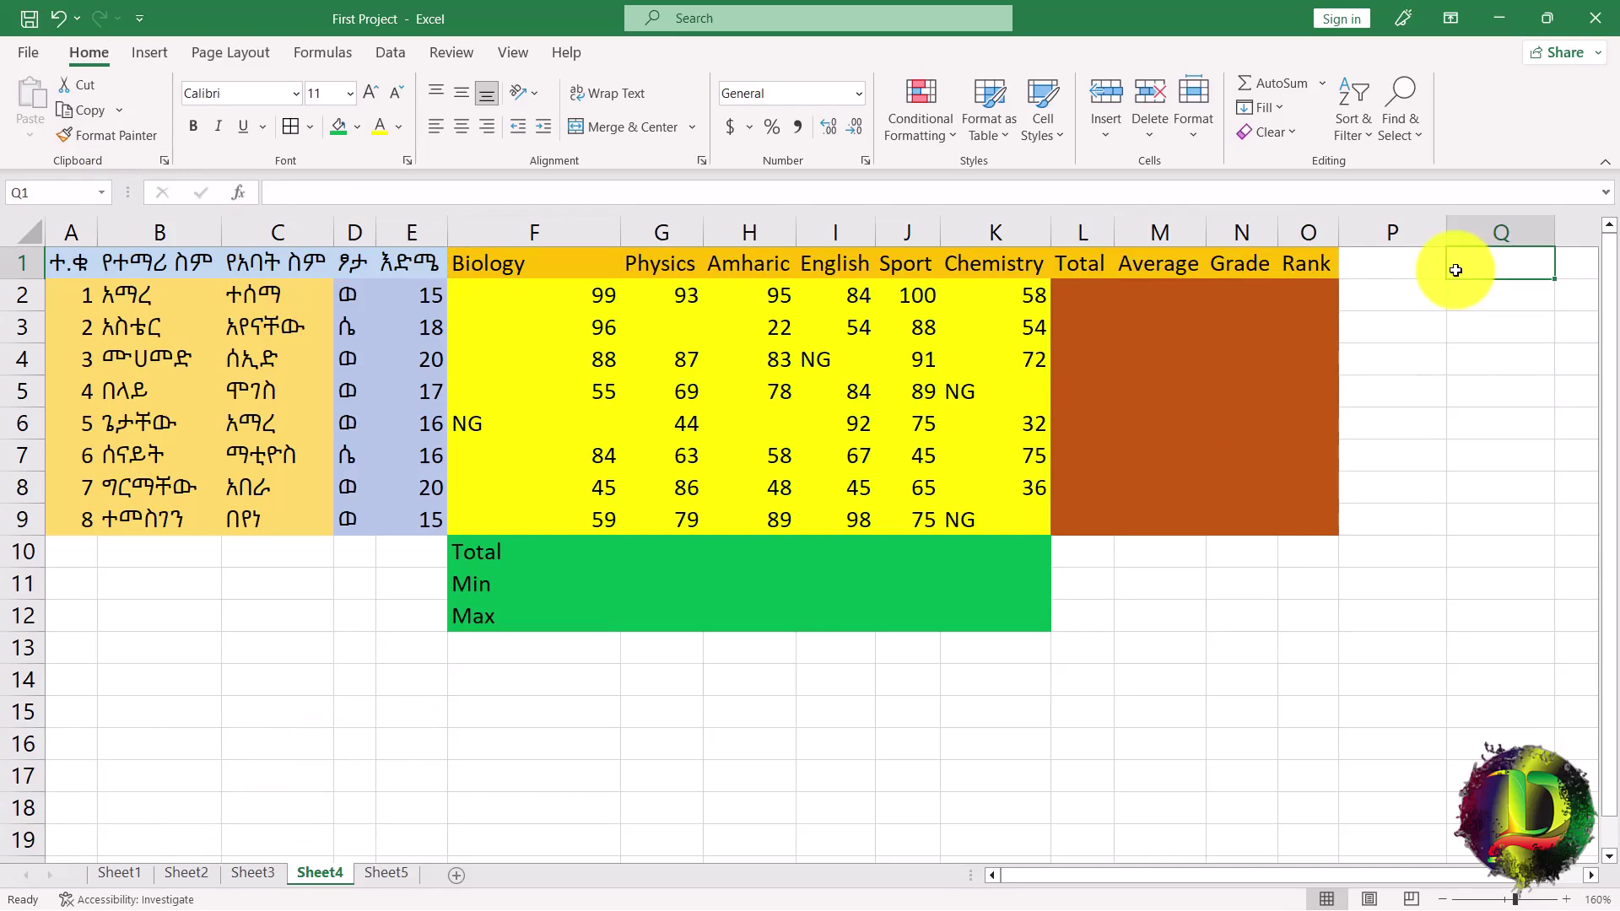
left_click(470, 269)
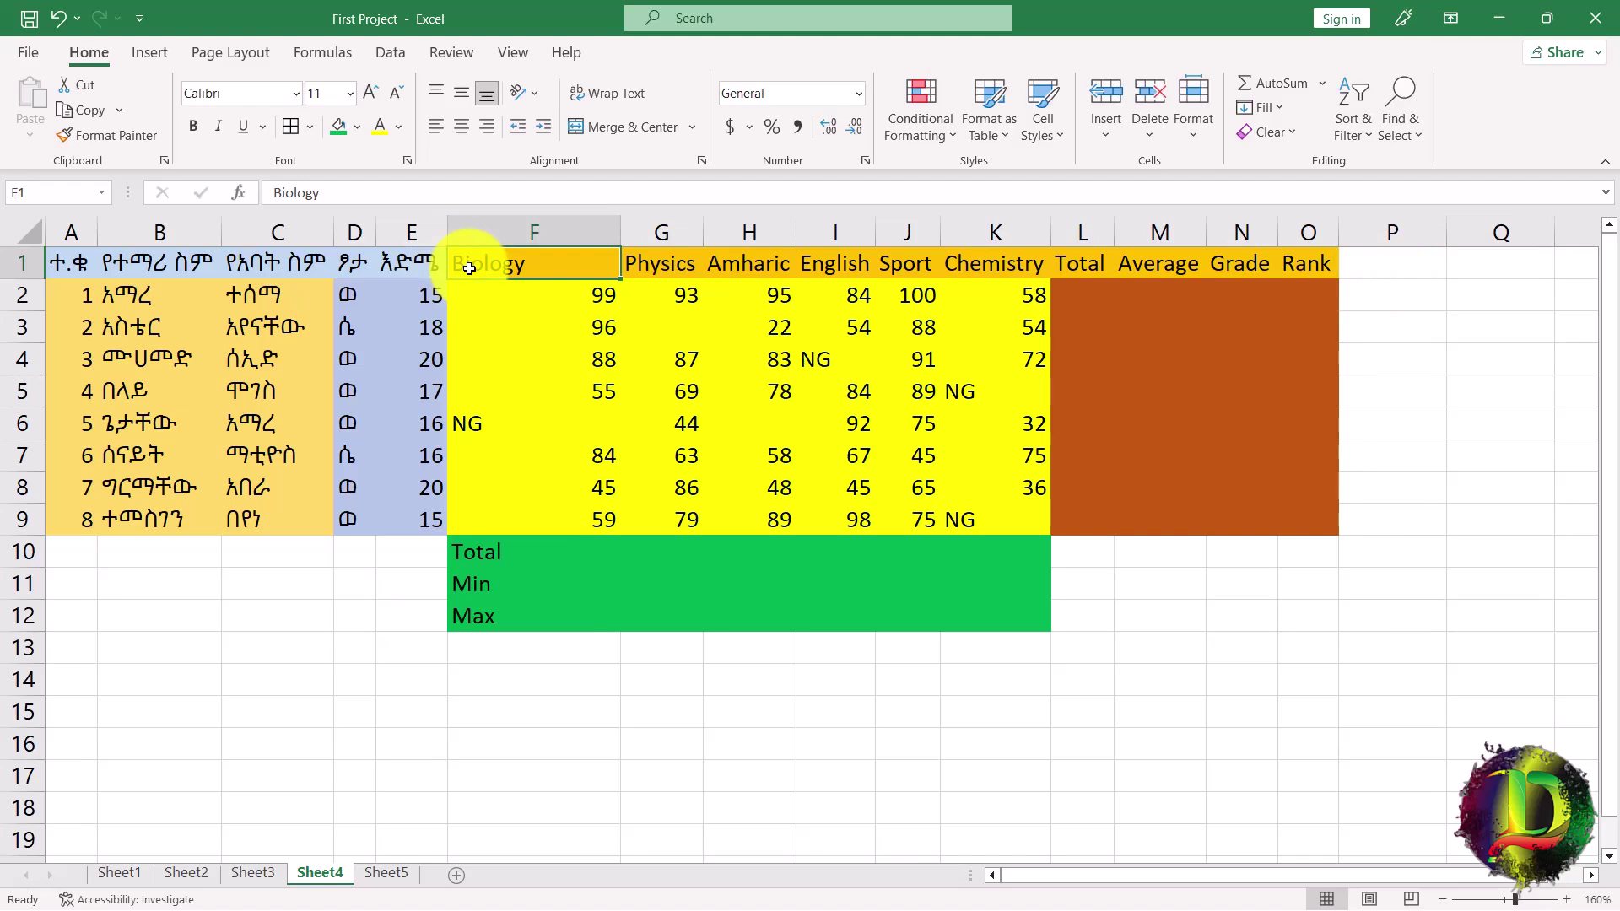
key("Delete")
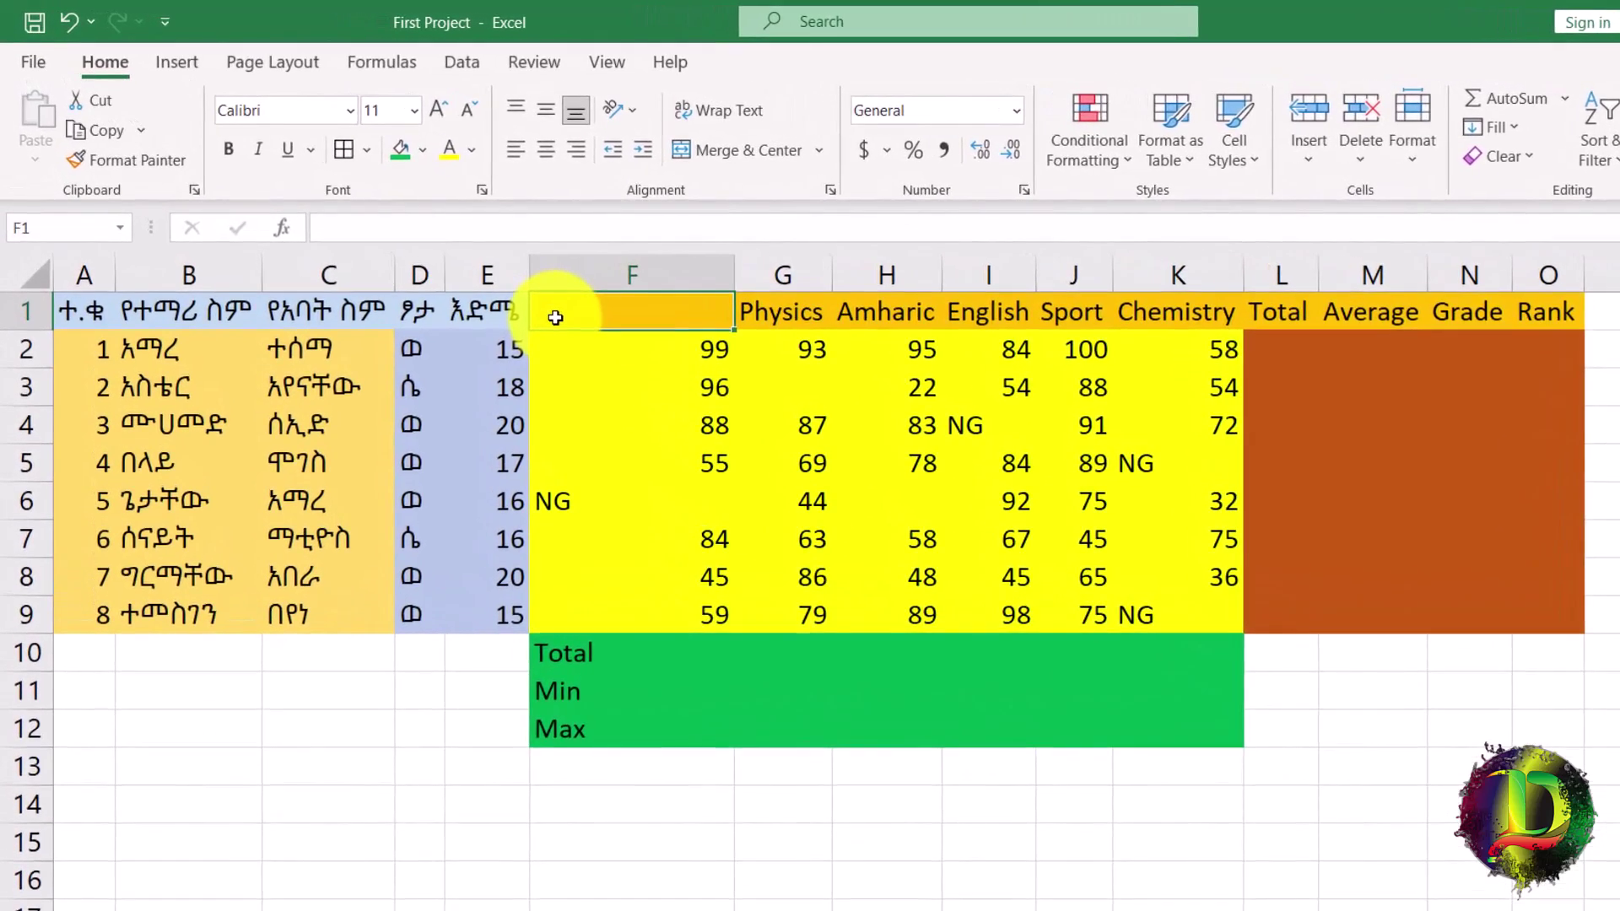
left_click_drag(651, 349, 659, 457)
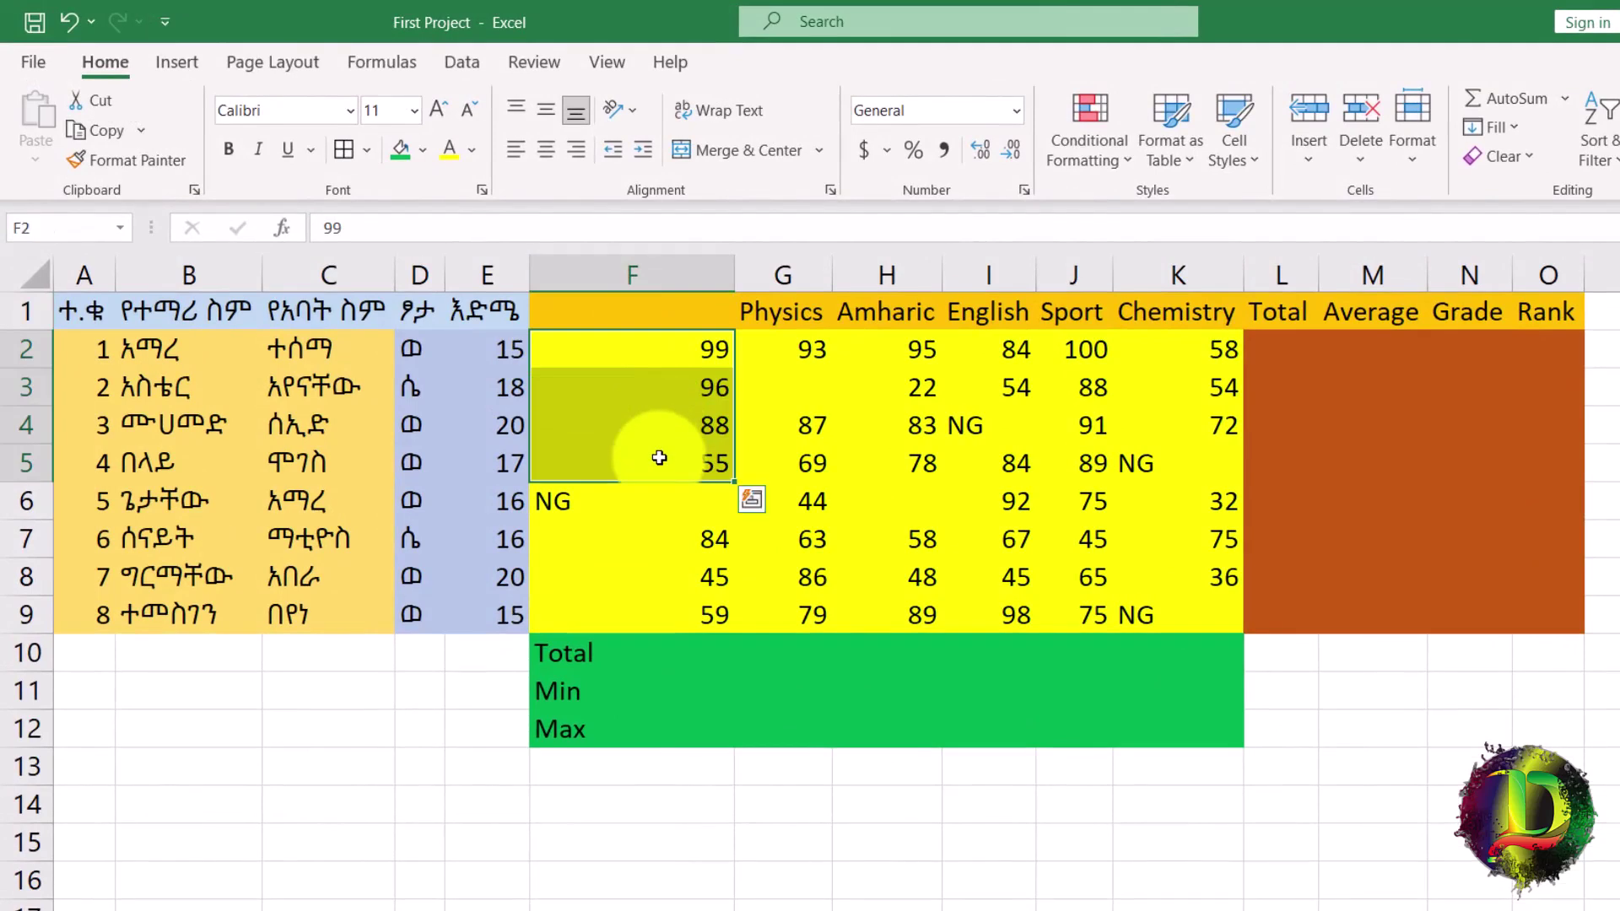
key("Delete")
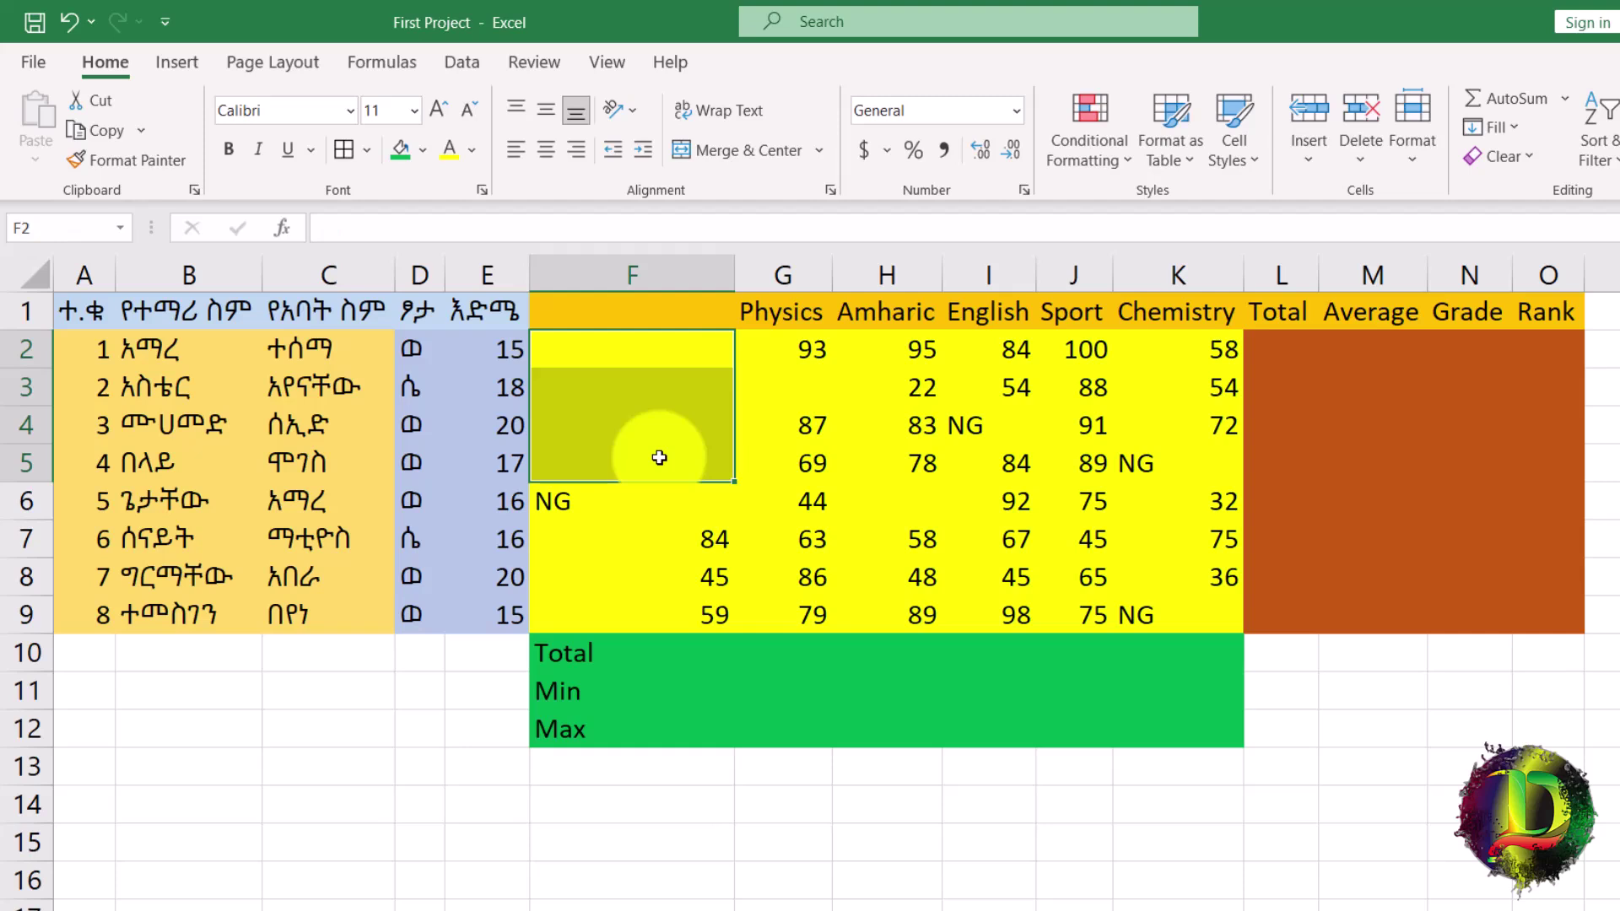
key("ctrl+z")
key("ctrl+z")
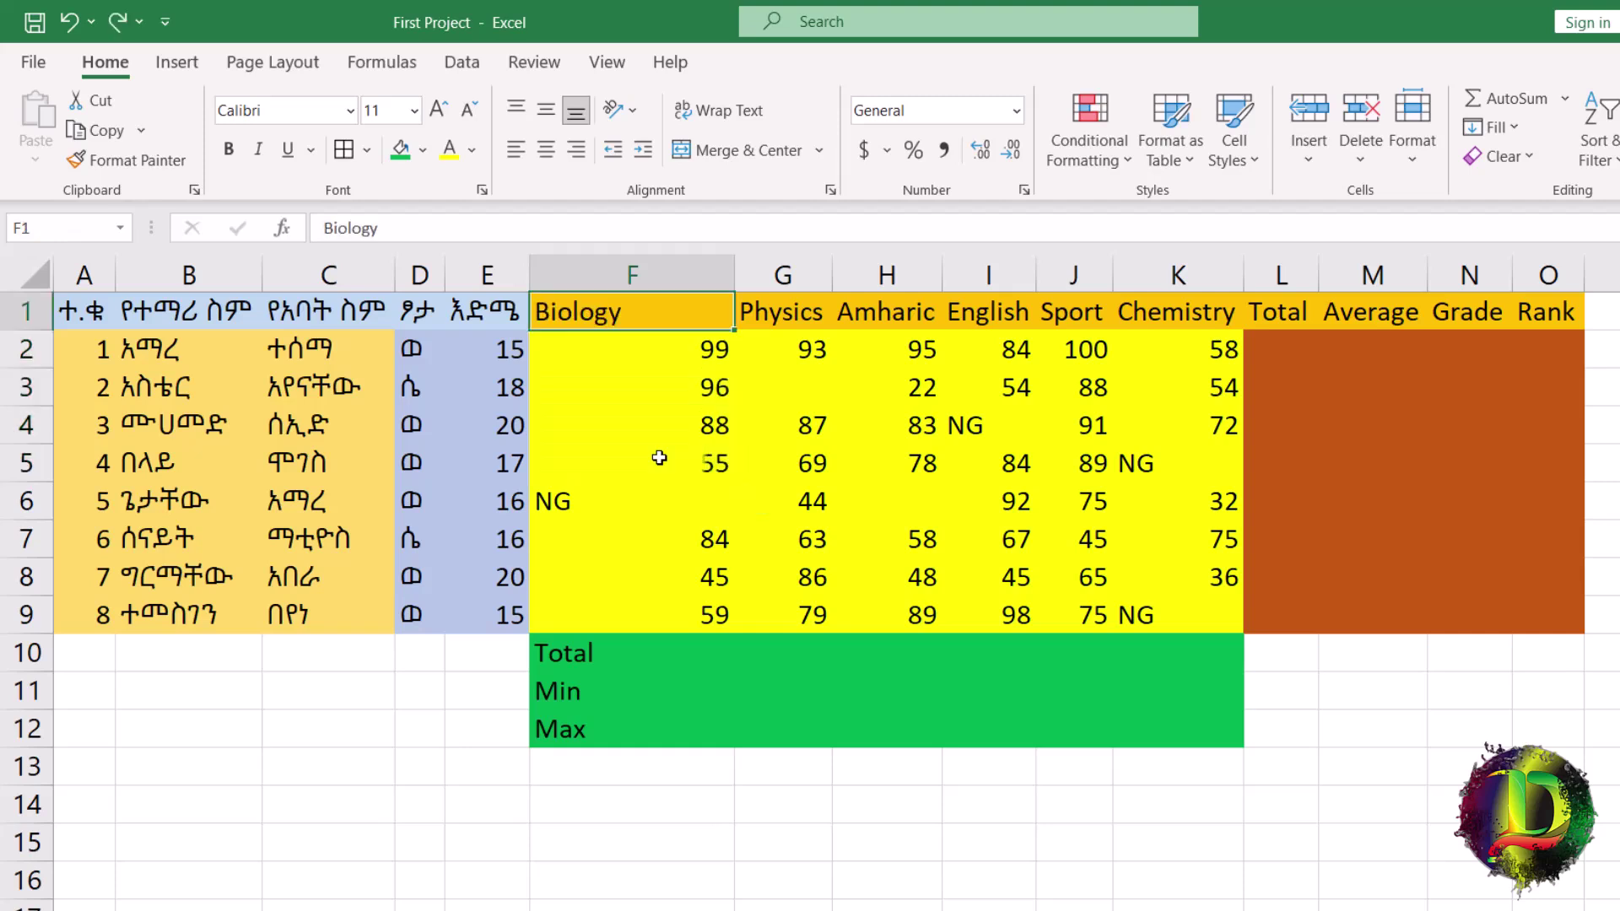
left_click(215, 769)
Enter 22 in B13 and a sample name in B14, then make 22 bold and larger.
type("22")
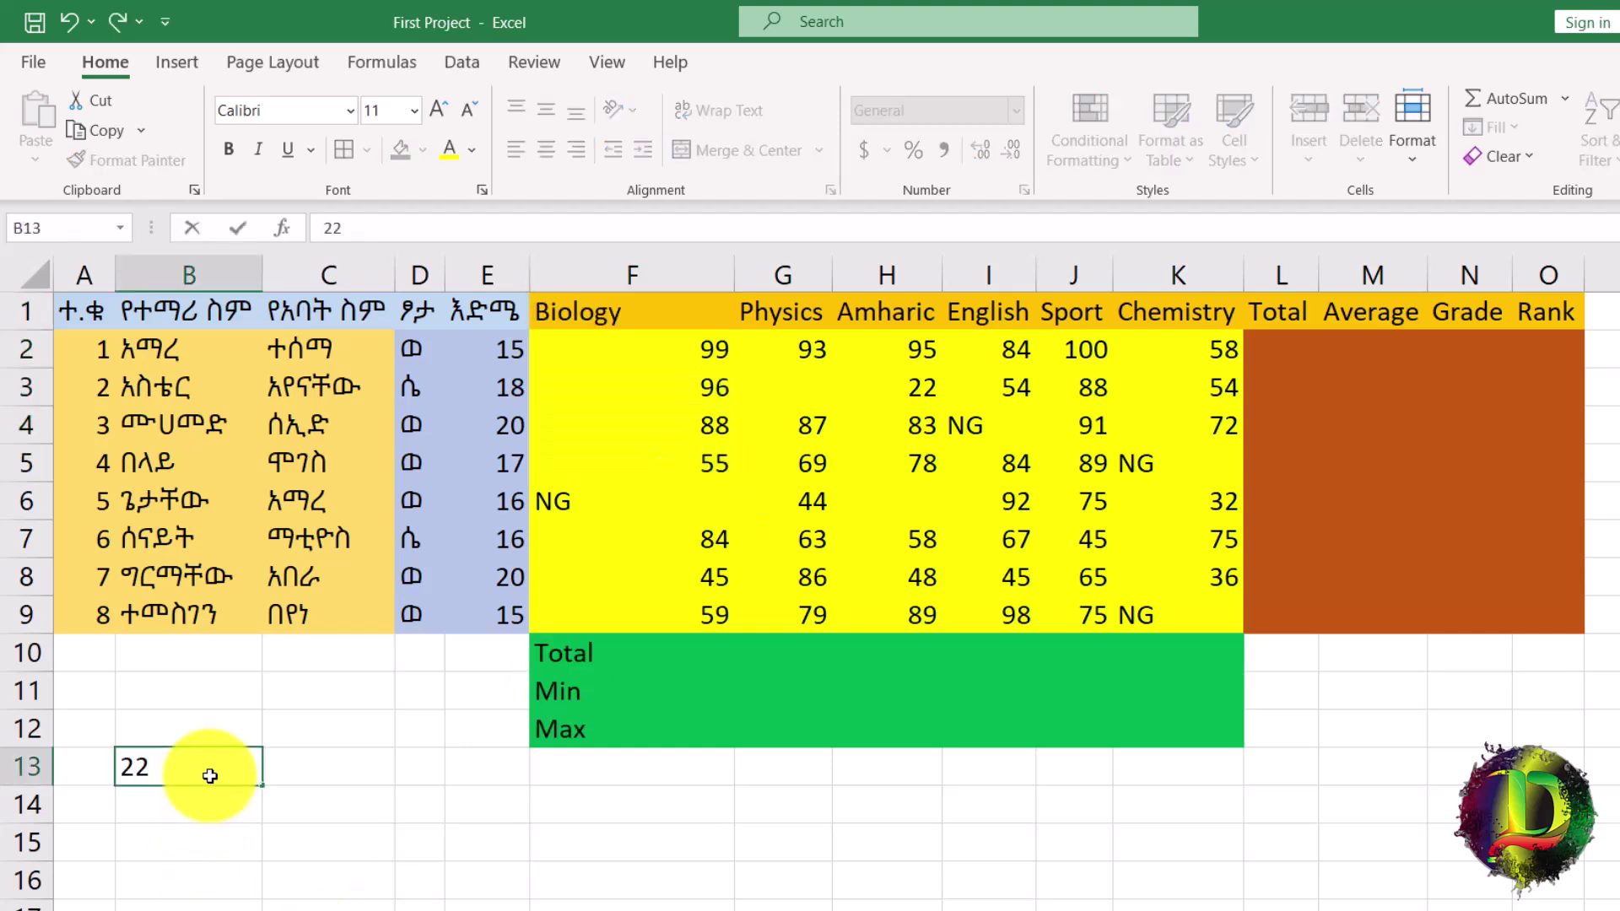
key("Return")
type("abebe")
key("Return")
left_click(221, 766)
left_click(222, 149)
left_click(434, 115)
left_click(434, 115)
left_click(434, 115)
left_click(434, 115)
Make the sample name in B14 16 pt, red, bold and centred.
left_click(177, 816)
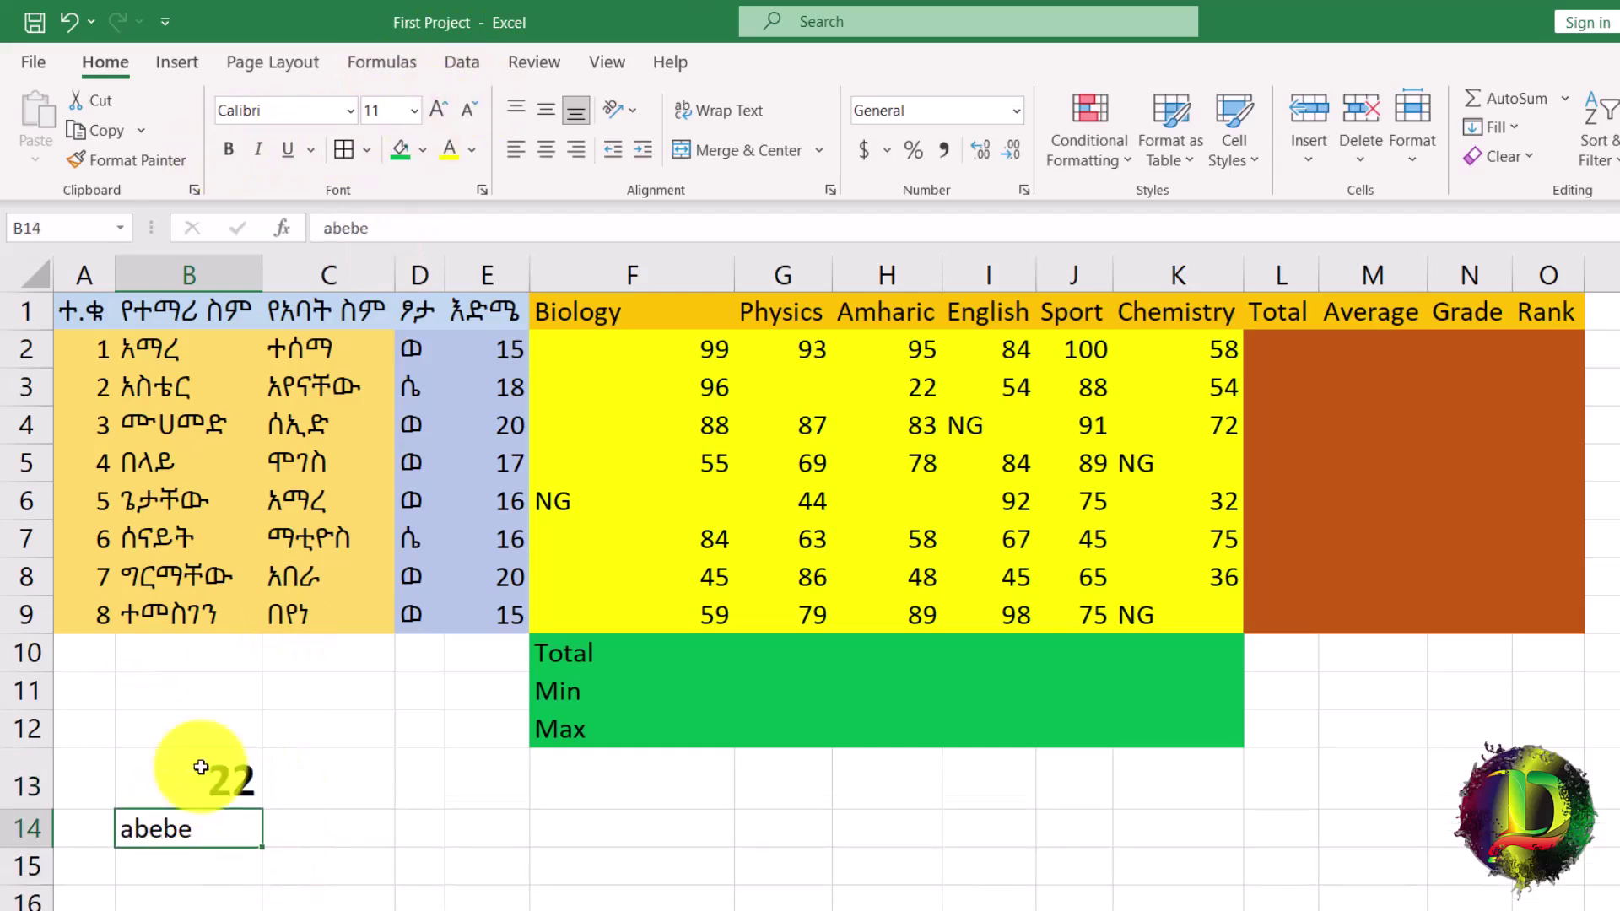
left_click(435, 119)
left_click(436, 119)
left_click(435, 119)
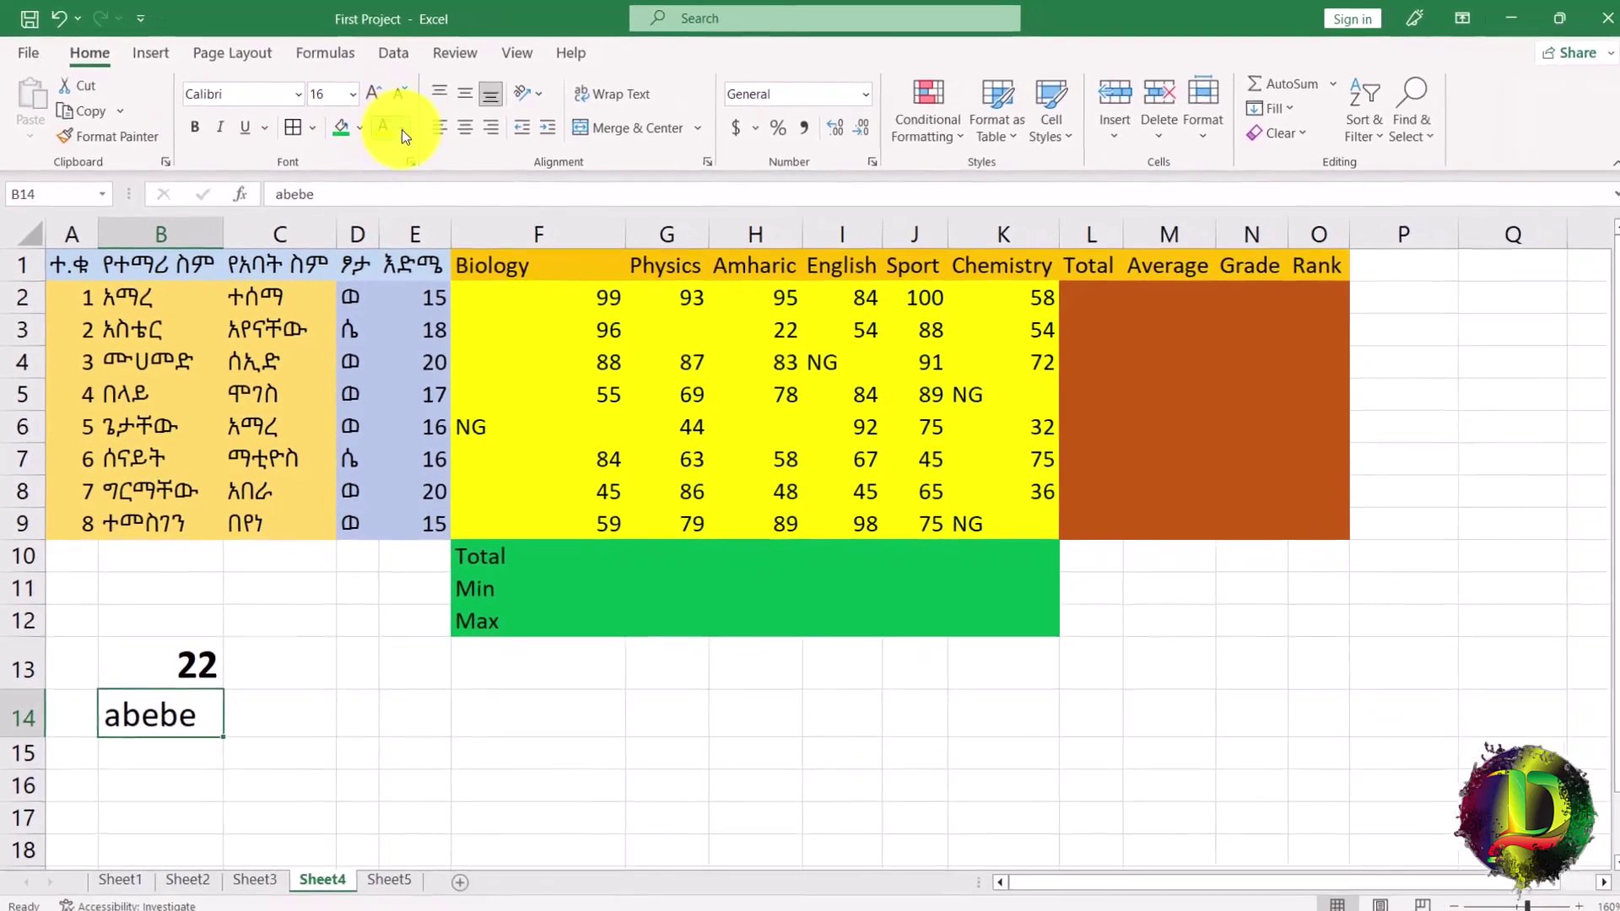
left_click(403, 129)
left_click(397, 361)
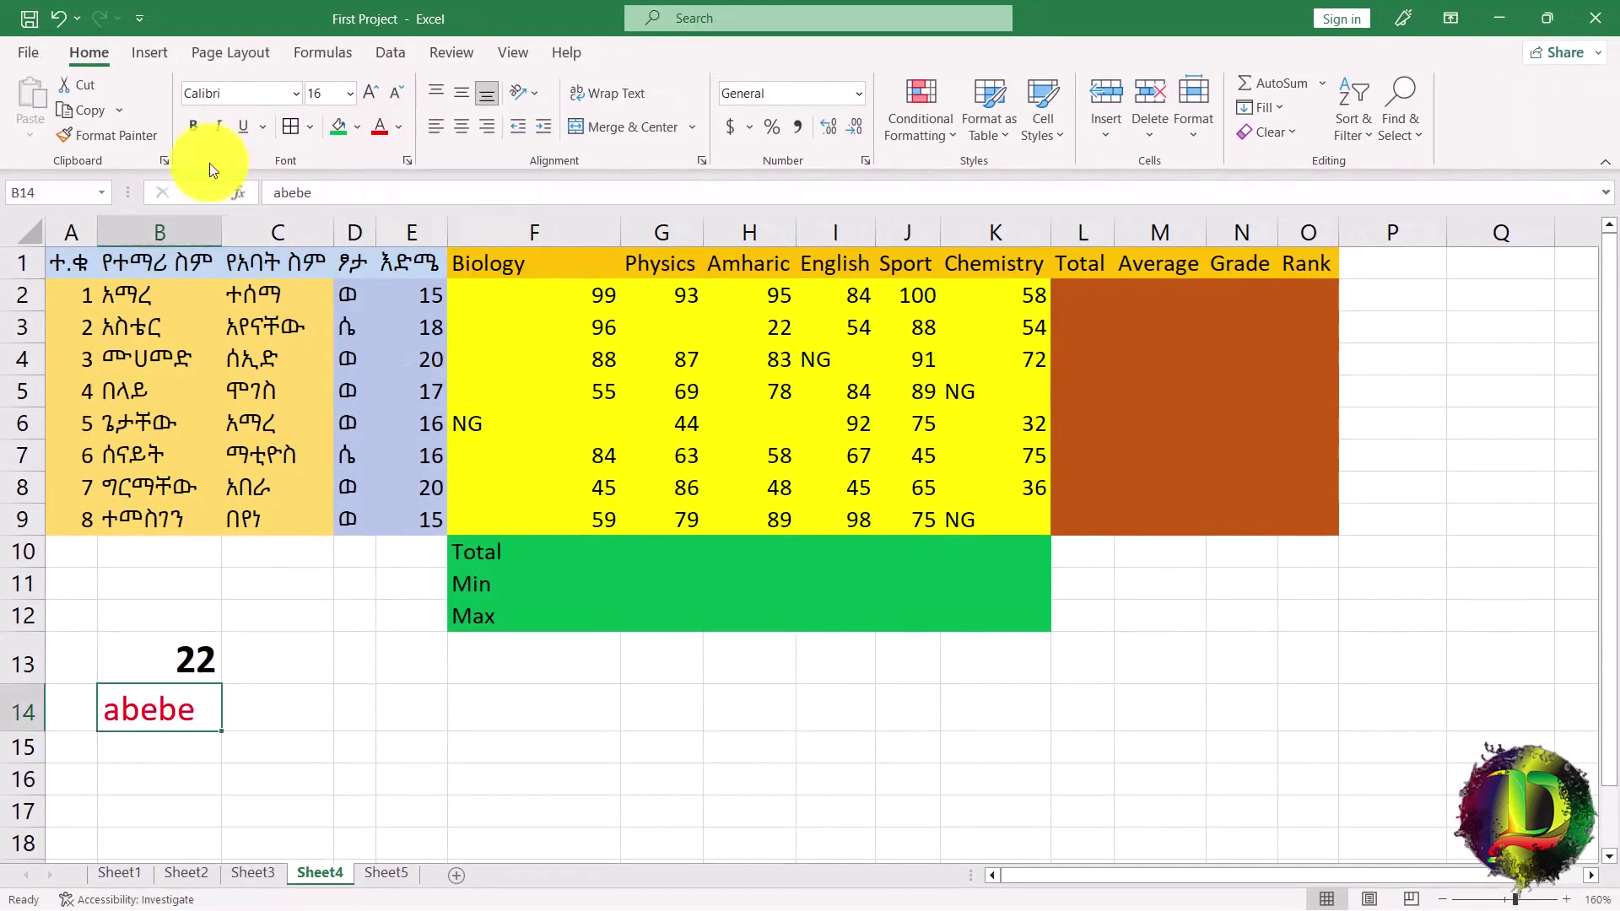
left_click(190, 126)
left_click(463, 127)
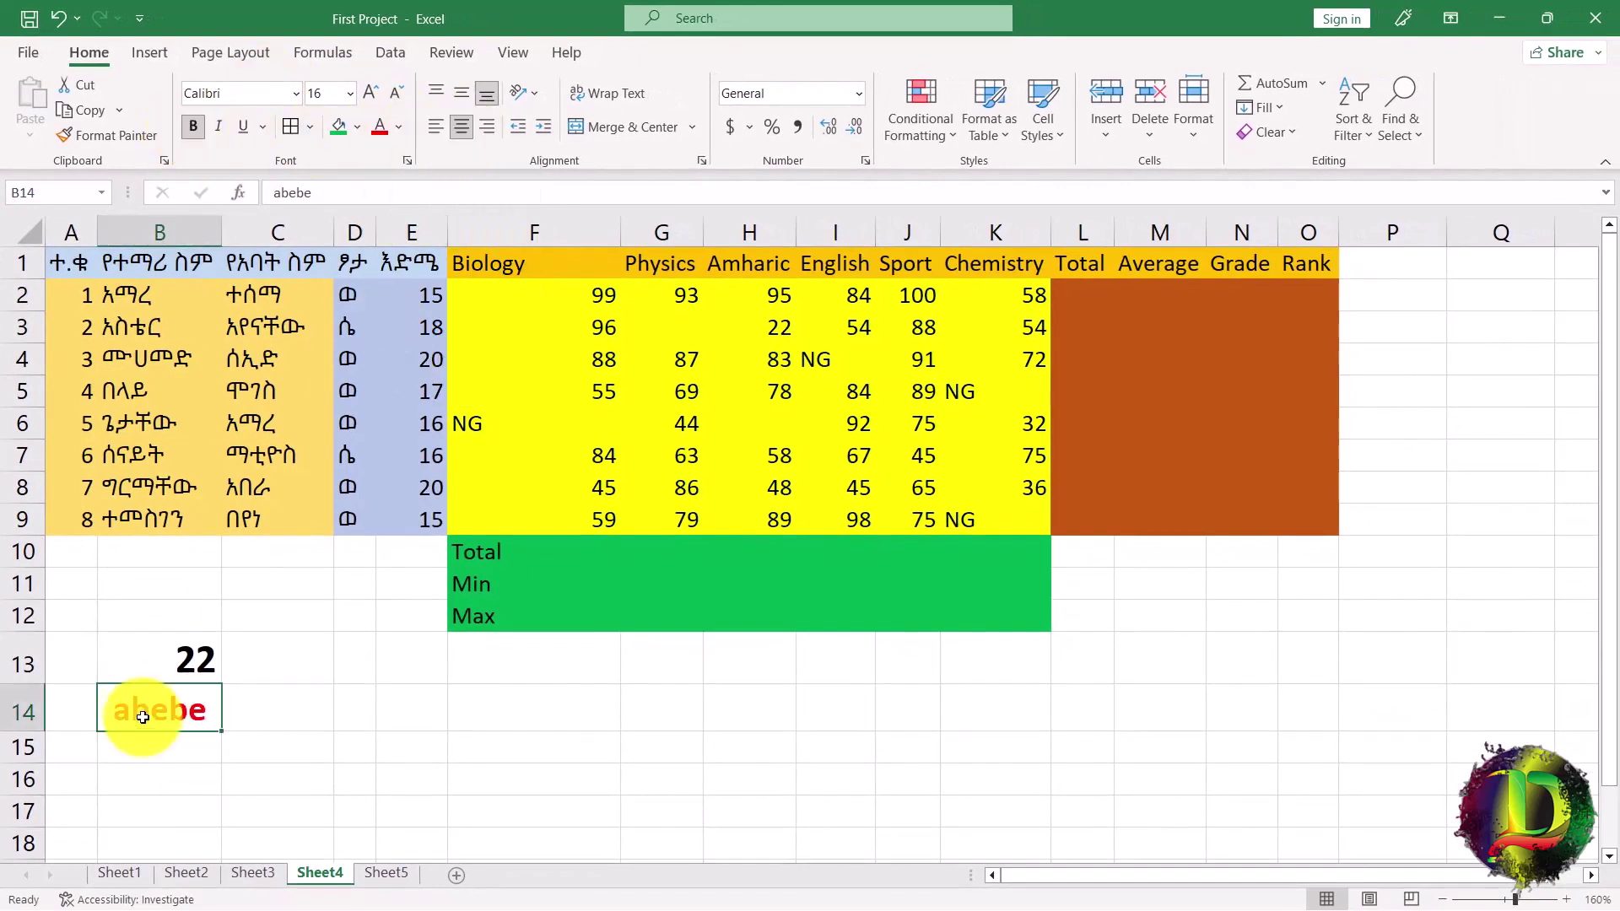
Fill cell B13 holding 22 with yellow.
left_click(178, 630)
left_click(358, 127)
left_click(381, 321)
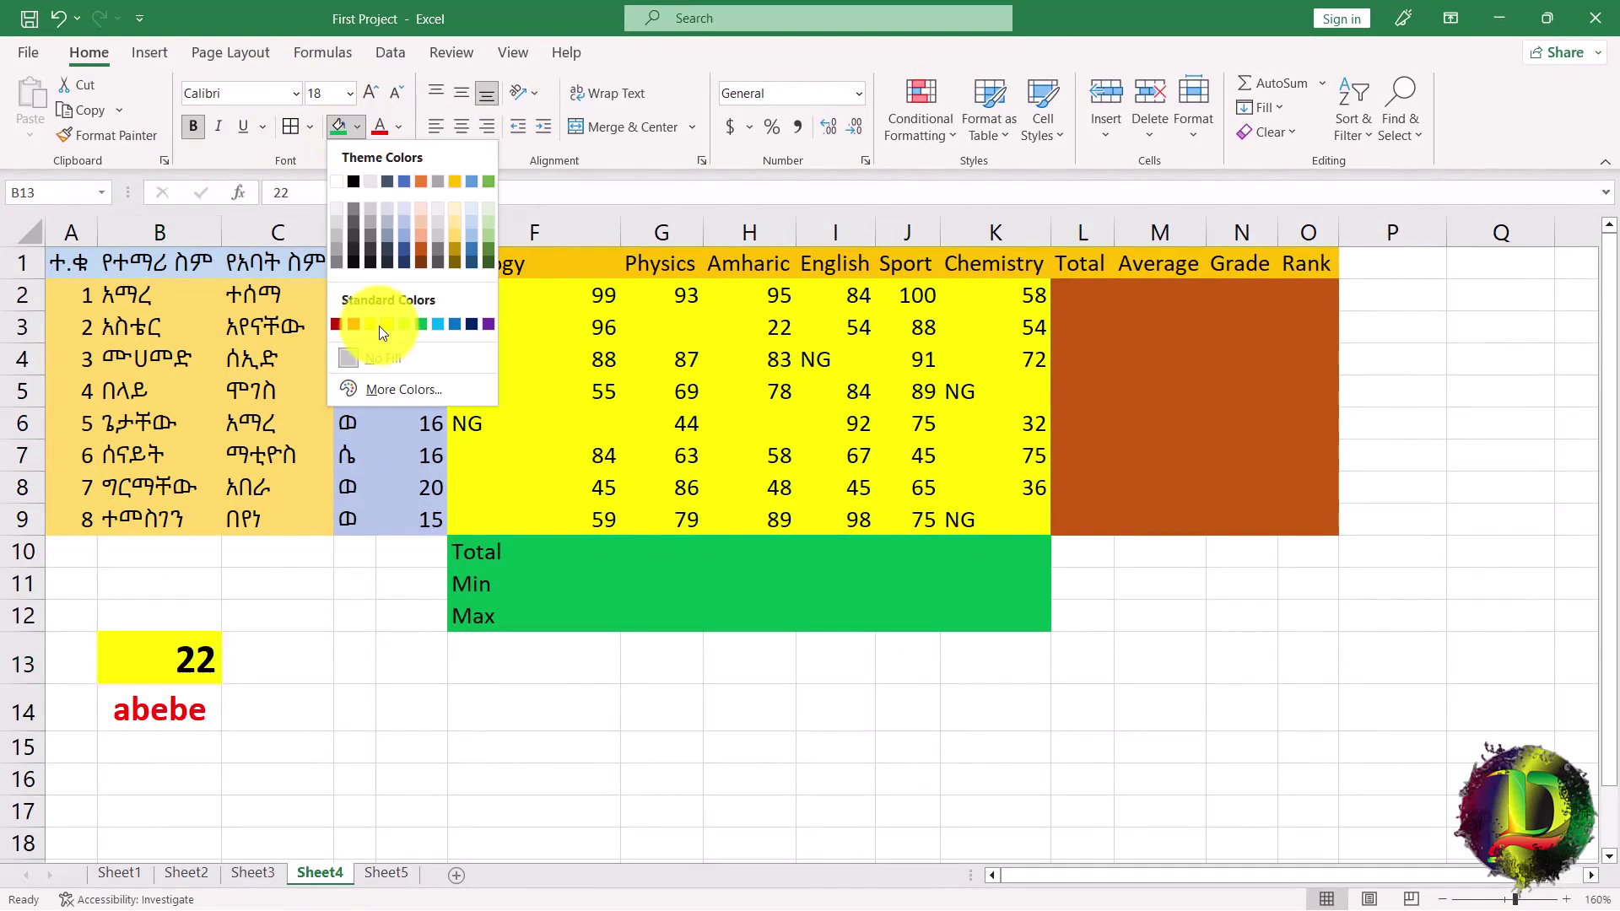
Delete the 22 and the sample name, restoring each with undo.
left_click(253, 724)
left_click(164, 669)
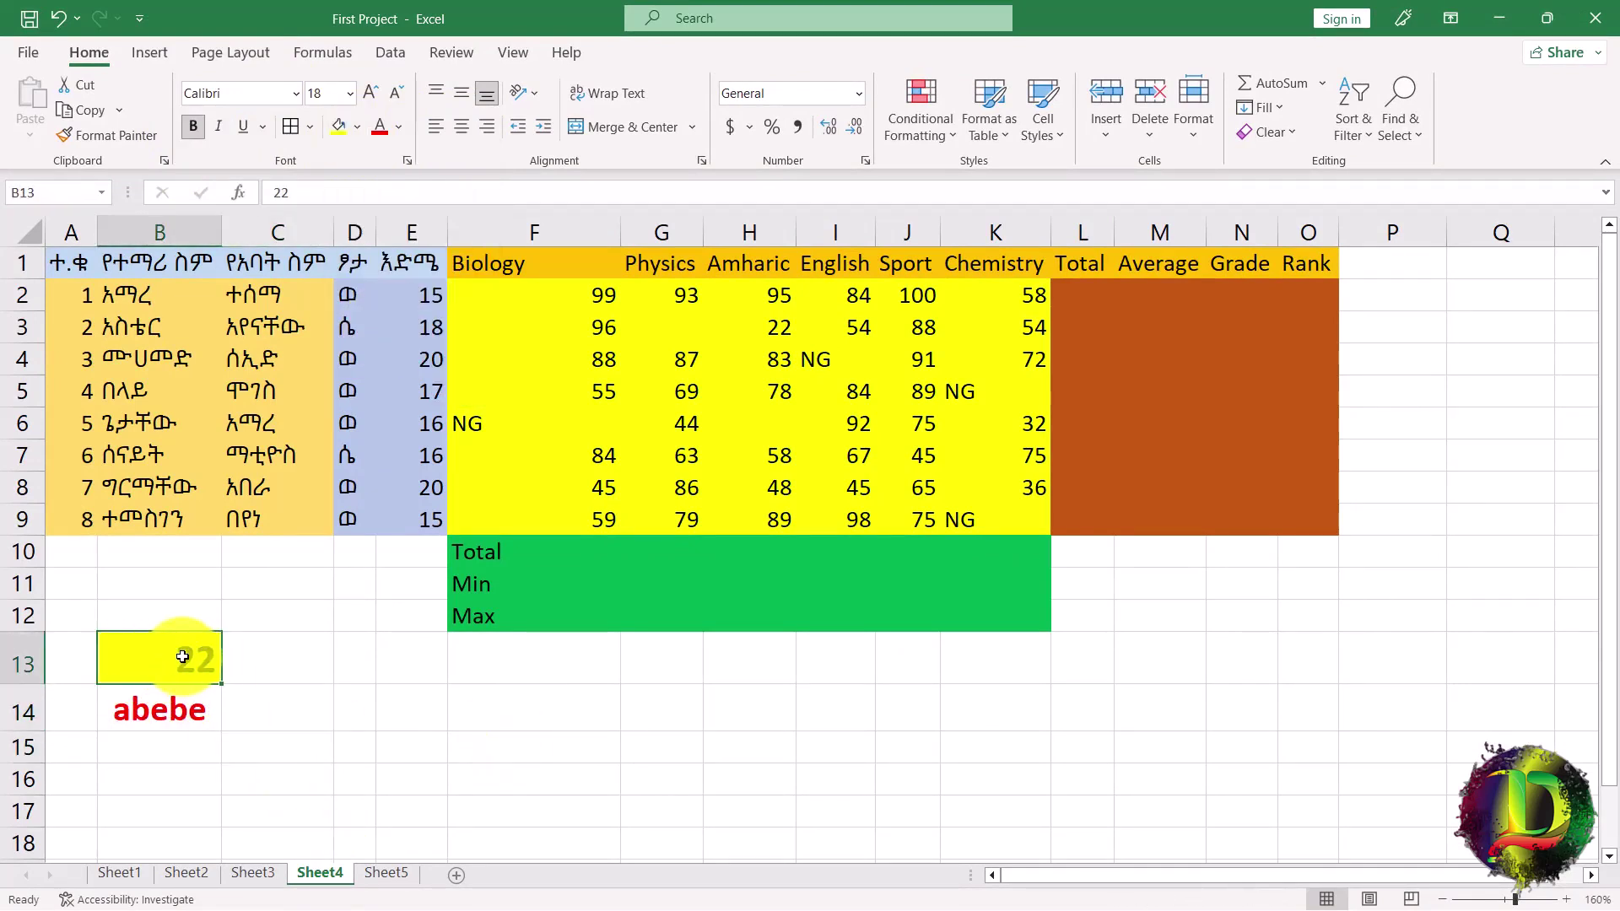
key("Delete")
key("ctrl+z")
left_click(178, 723)
key("Delete")
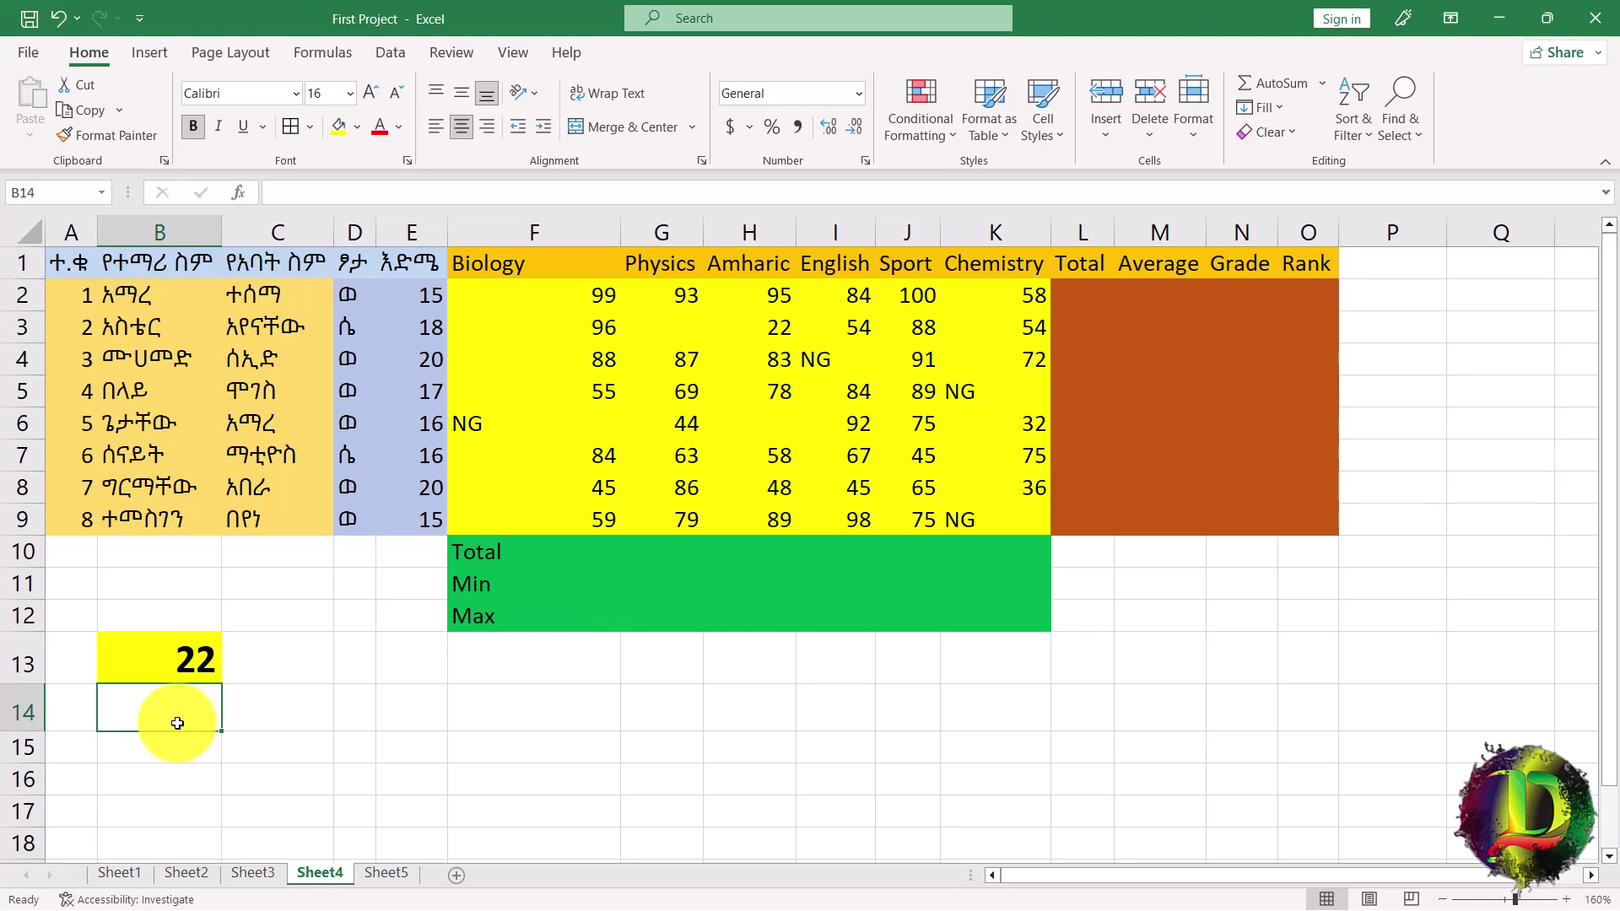
key("ctrl+z")
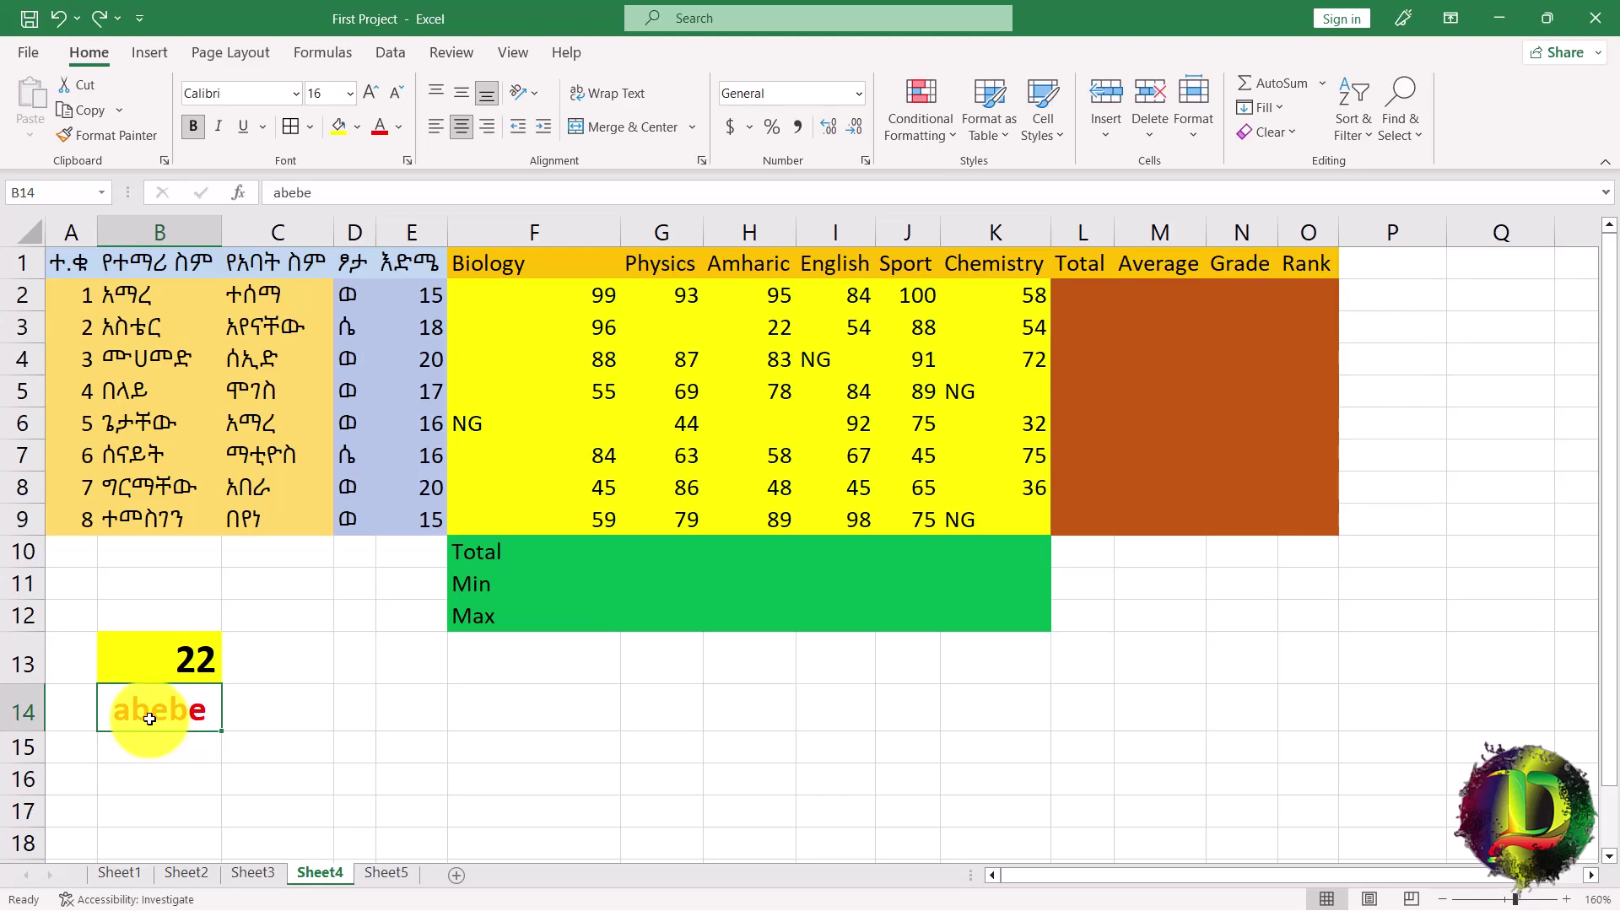
Clear the formatting from the sample name and try Clear Contents on 22, then undo it.
left_click(1296, 135)
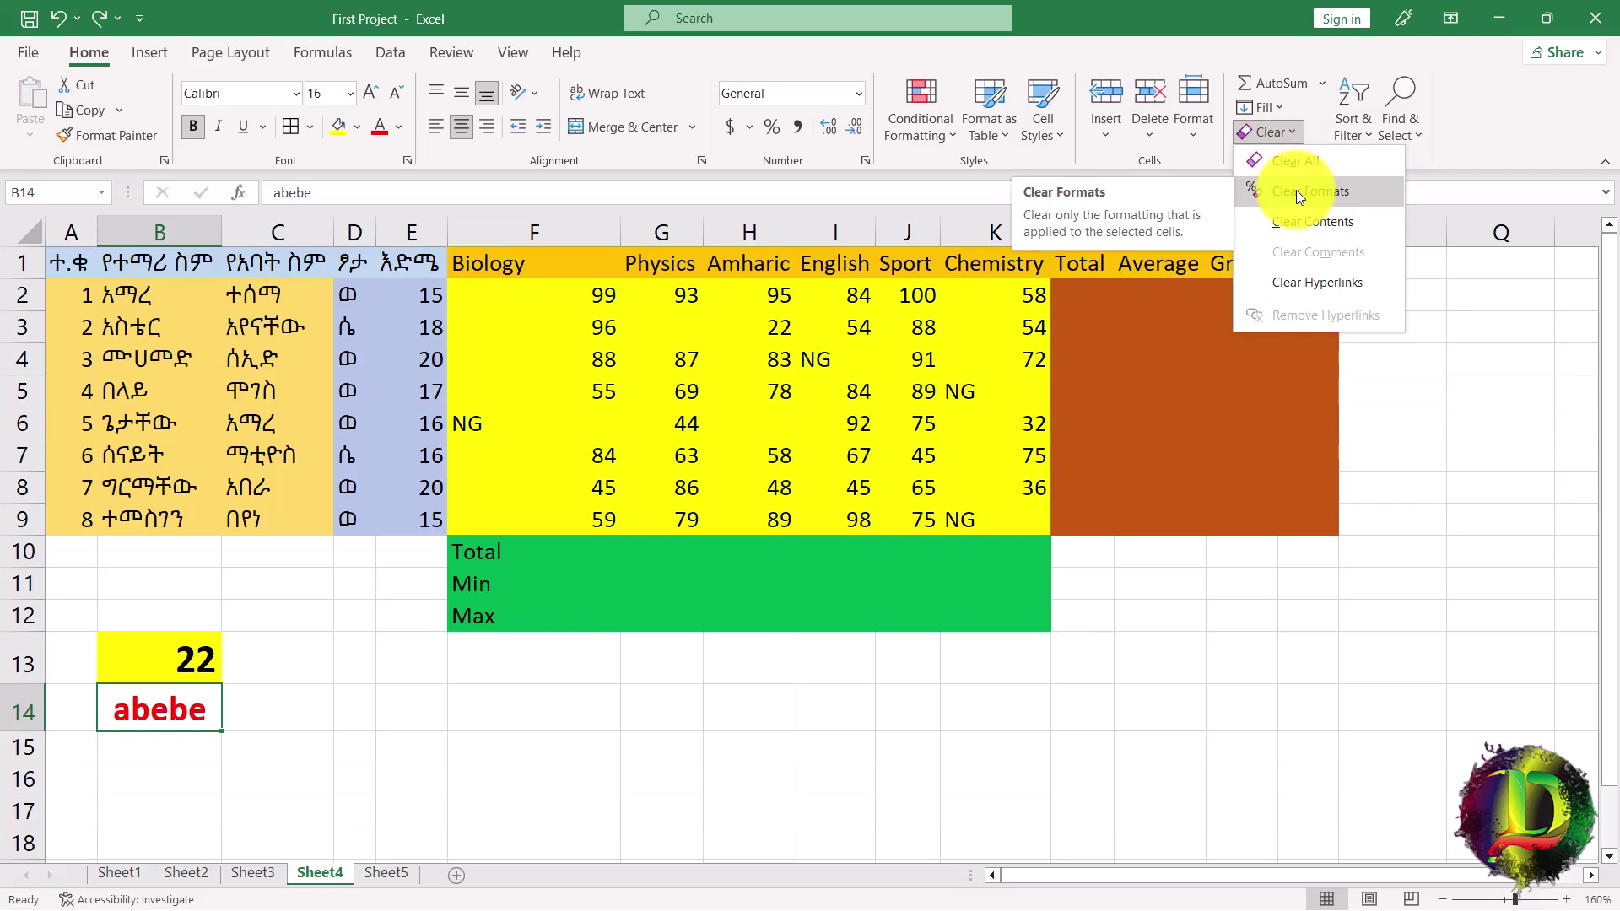
left_click(1296, 192)
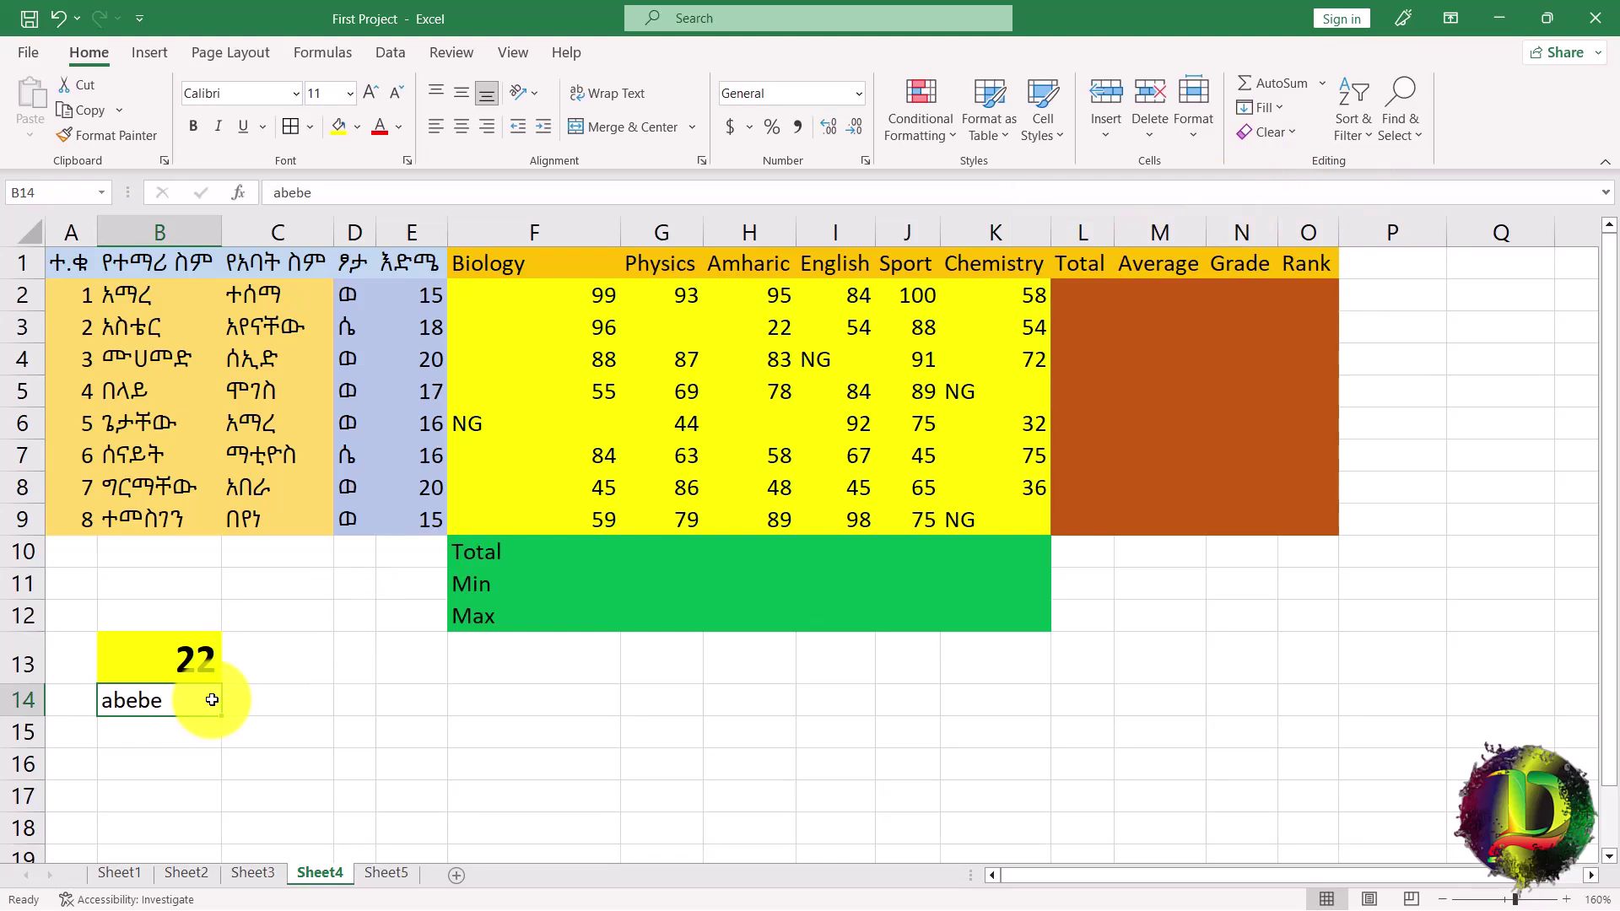
left_click(189, 661)
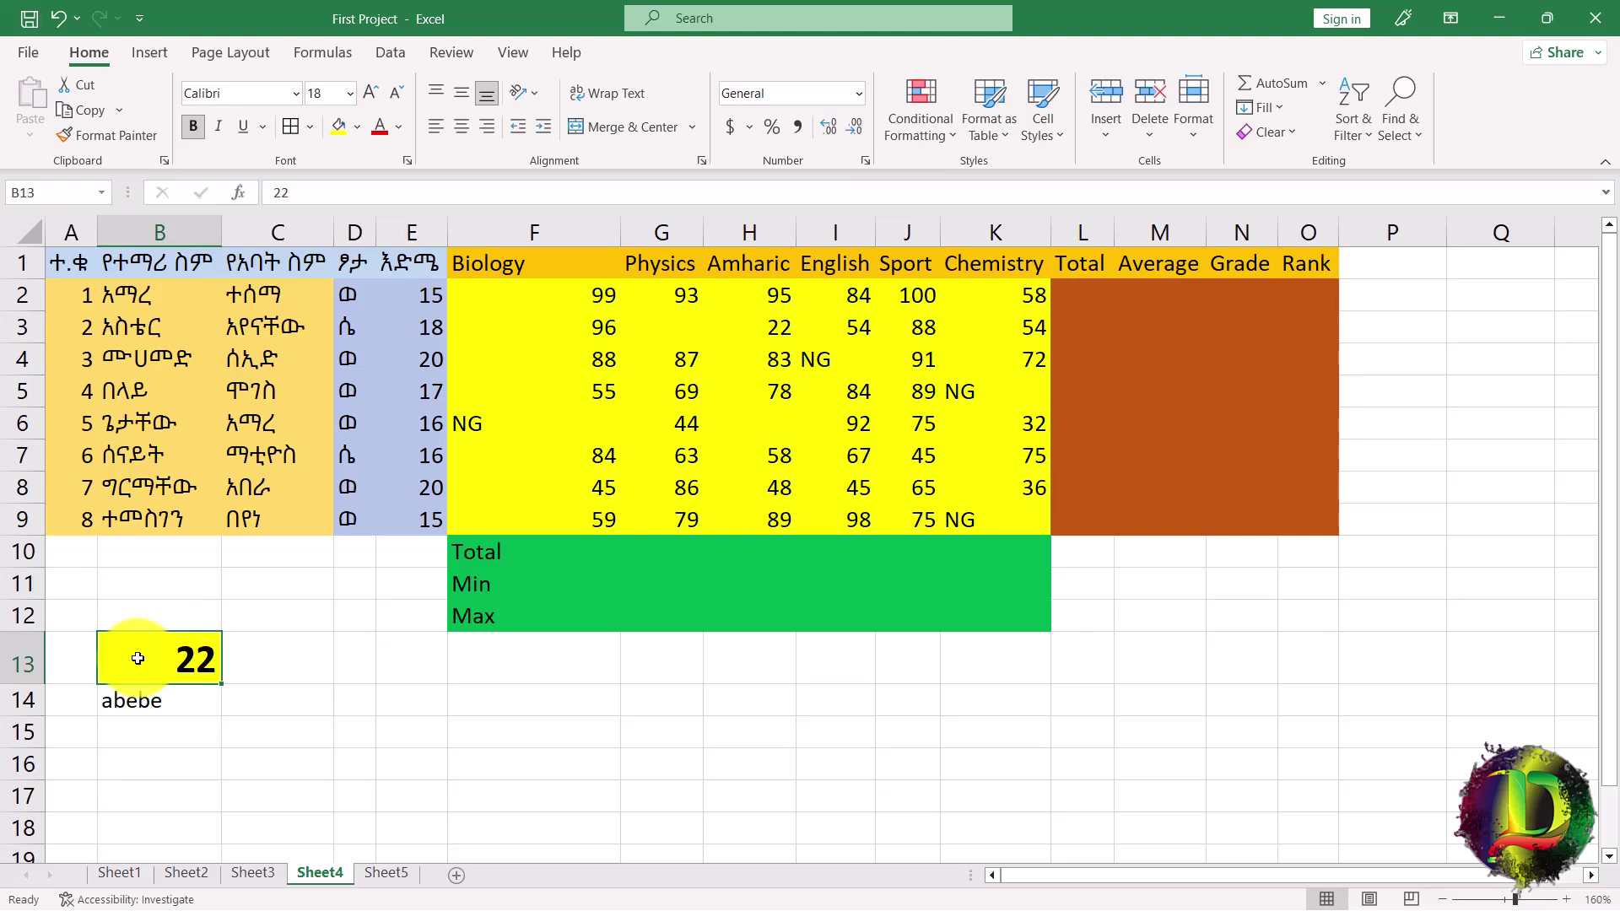
left_click(1289, 134)
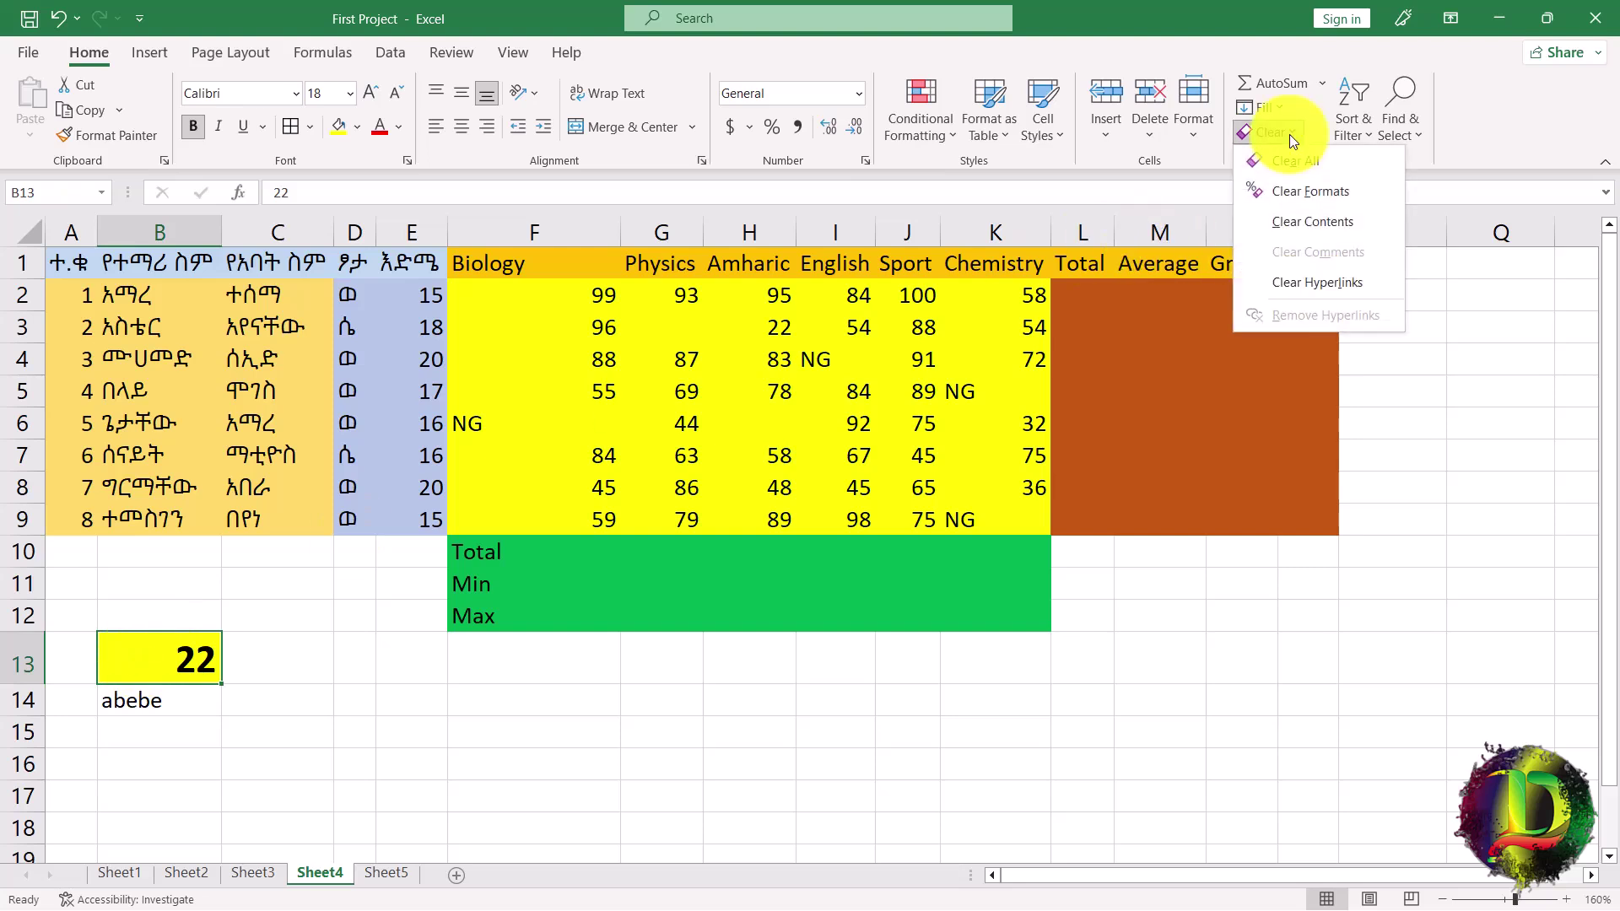
left_click(1314, 219)
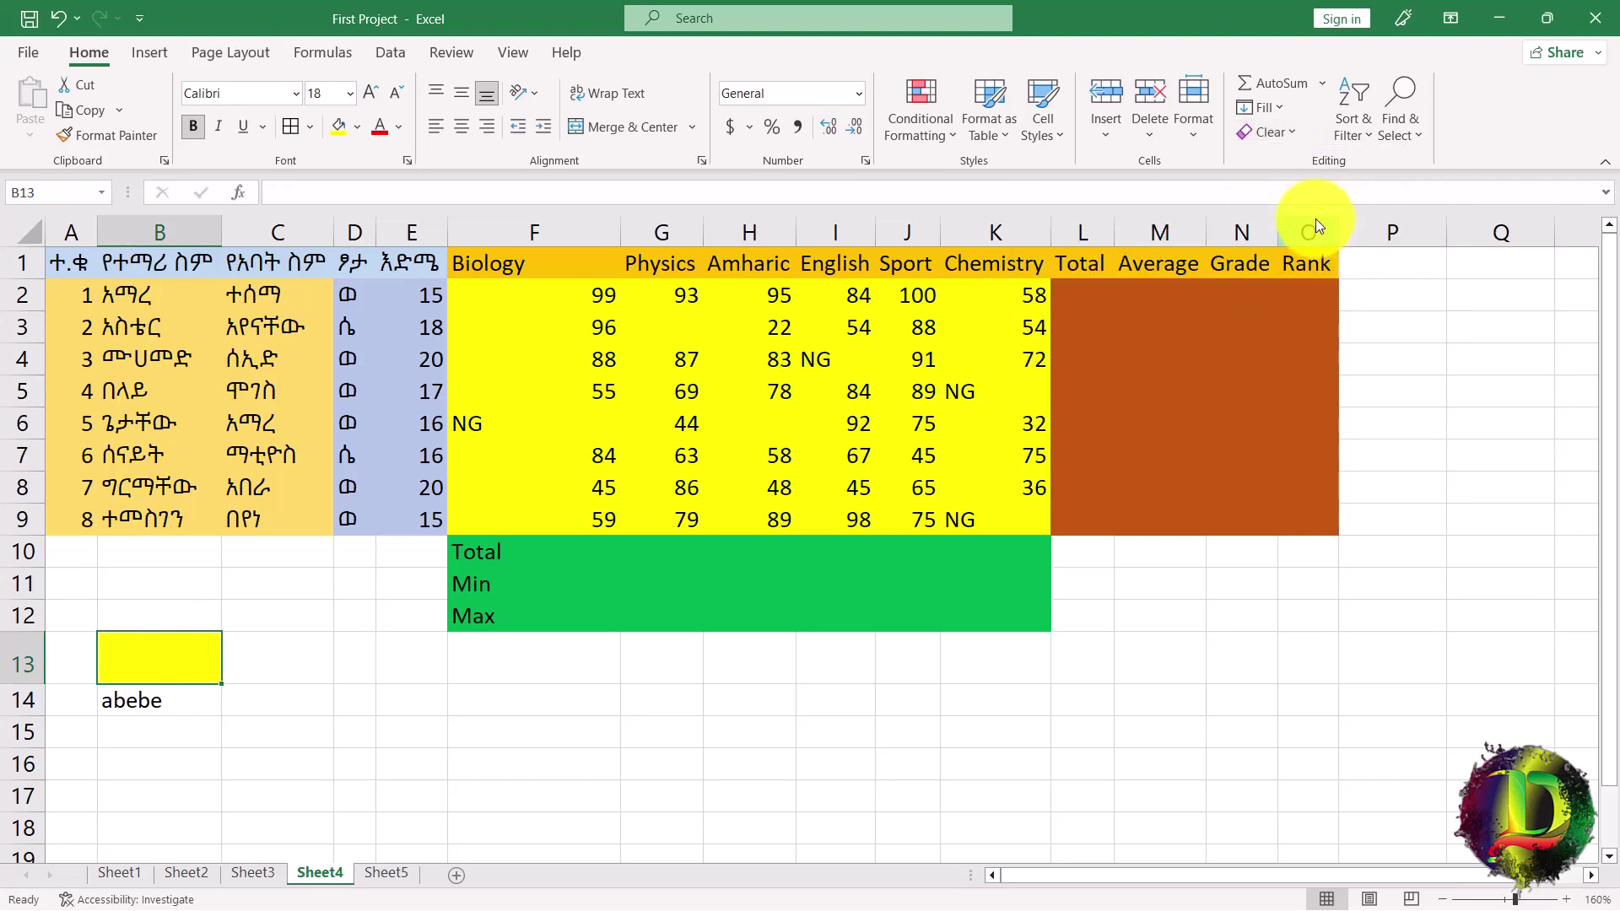
key("ctrl+z")
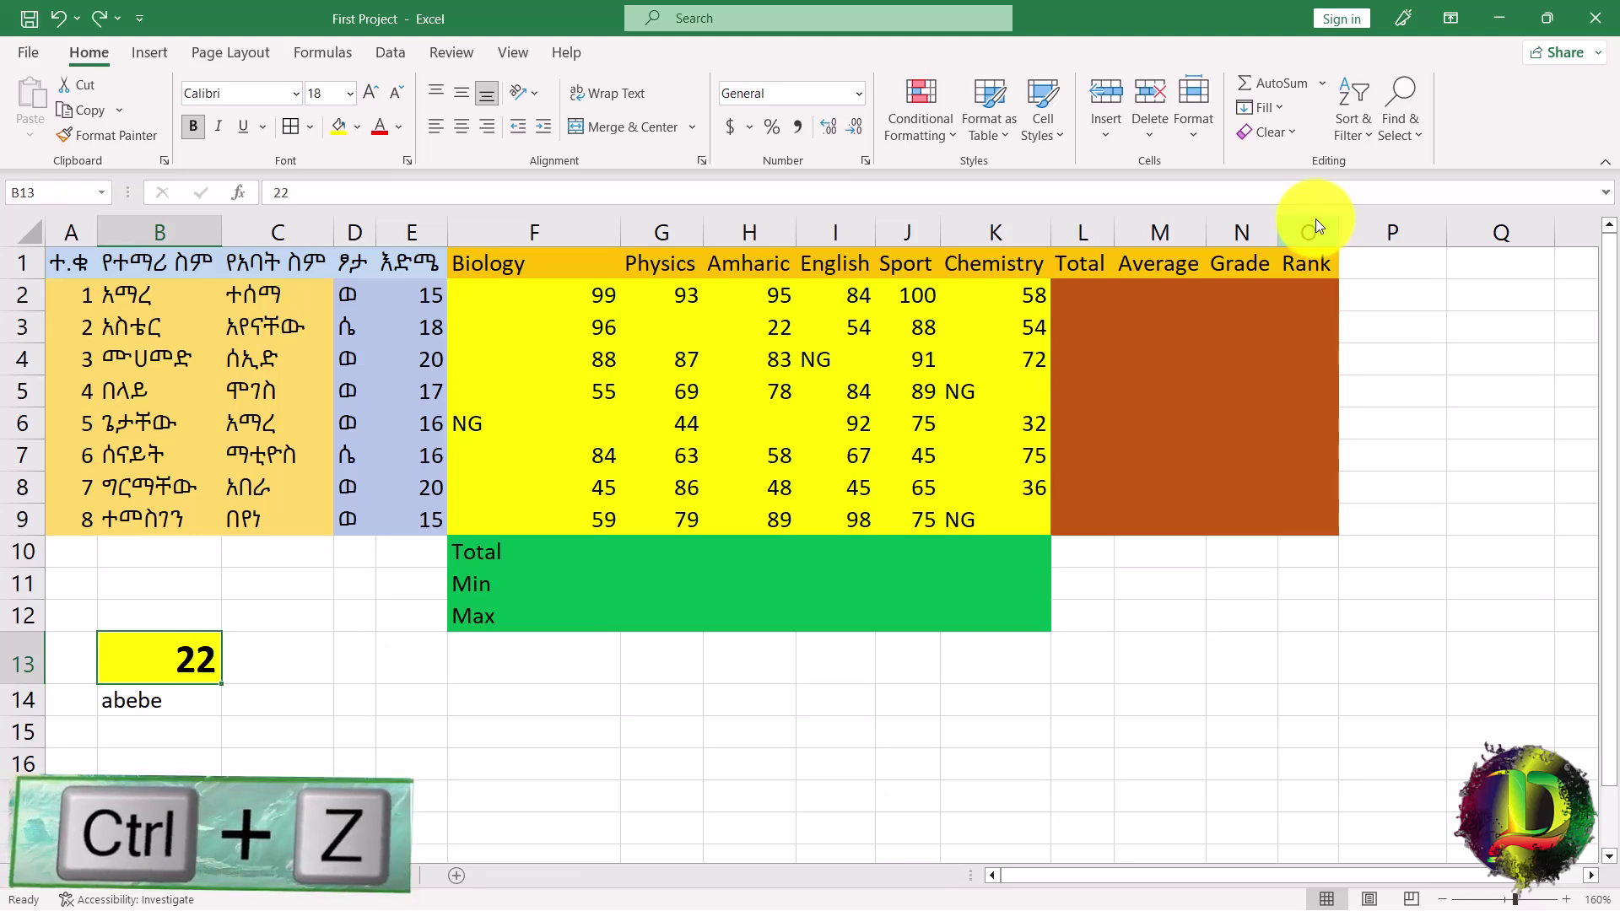
Clear all values and formatting from B13:B14.
left_click_drag(206, 654, 170, 709)
left_click(1265, 132)
left_click(1306, 169)
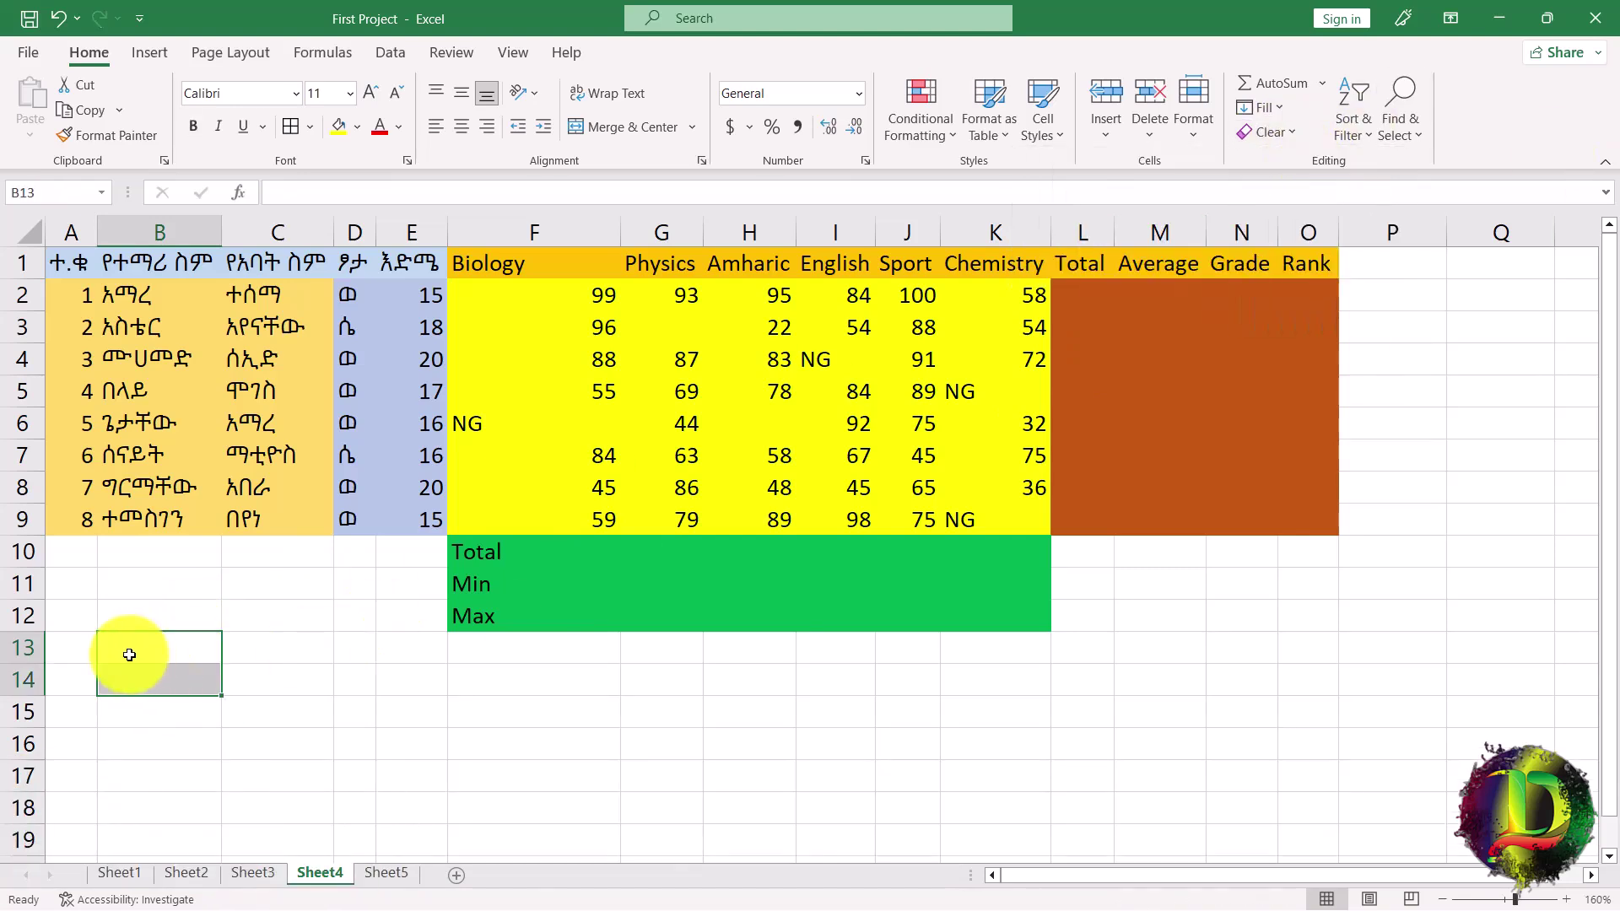
Clear the formats from the marks F2:K9, removing their yellow fill.
left_click_drag(524, 300, 994, 512)
left_click(1268, 131)
left_click(1319, 201)
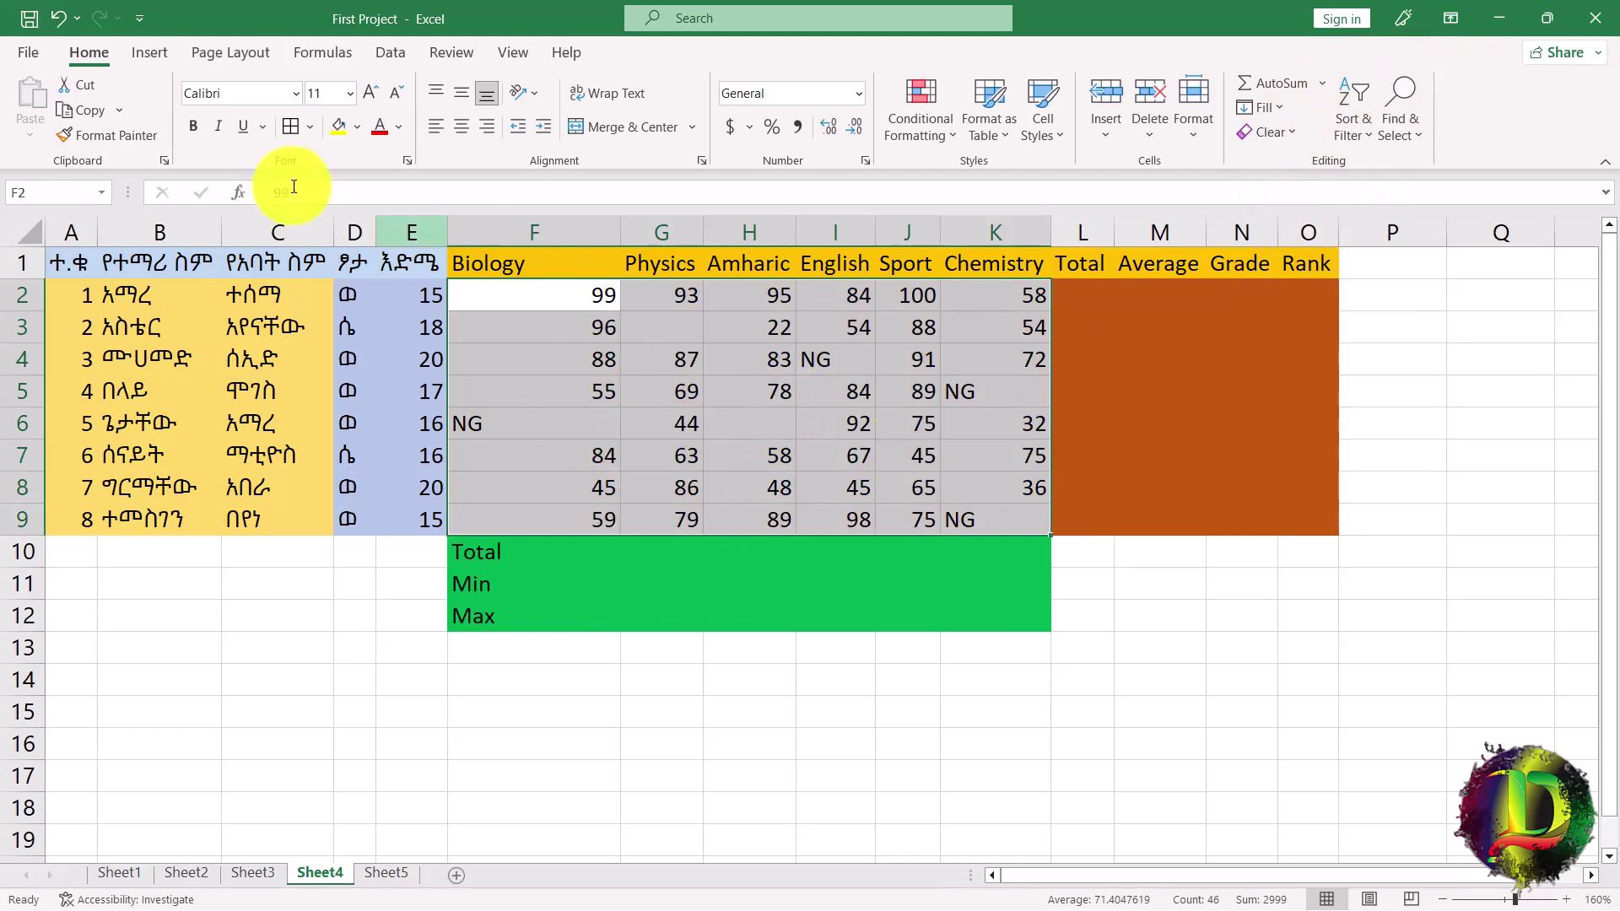
left_click(60, 18)
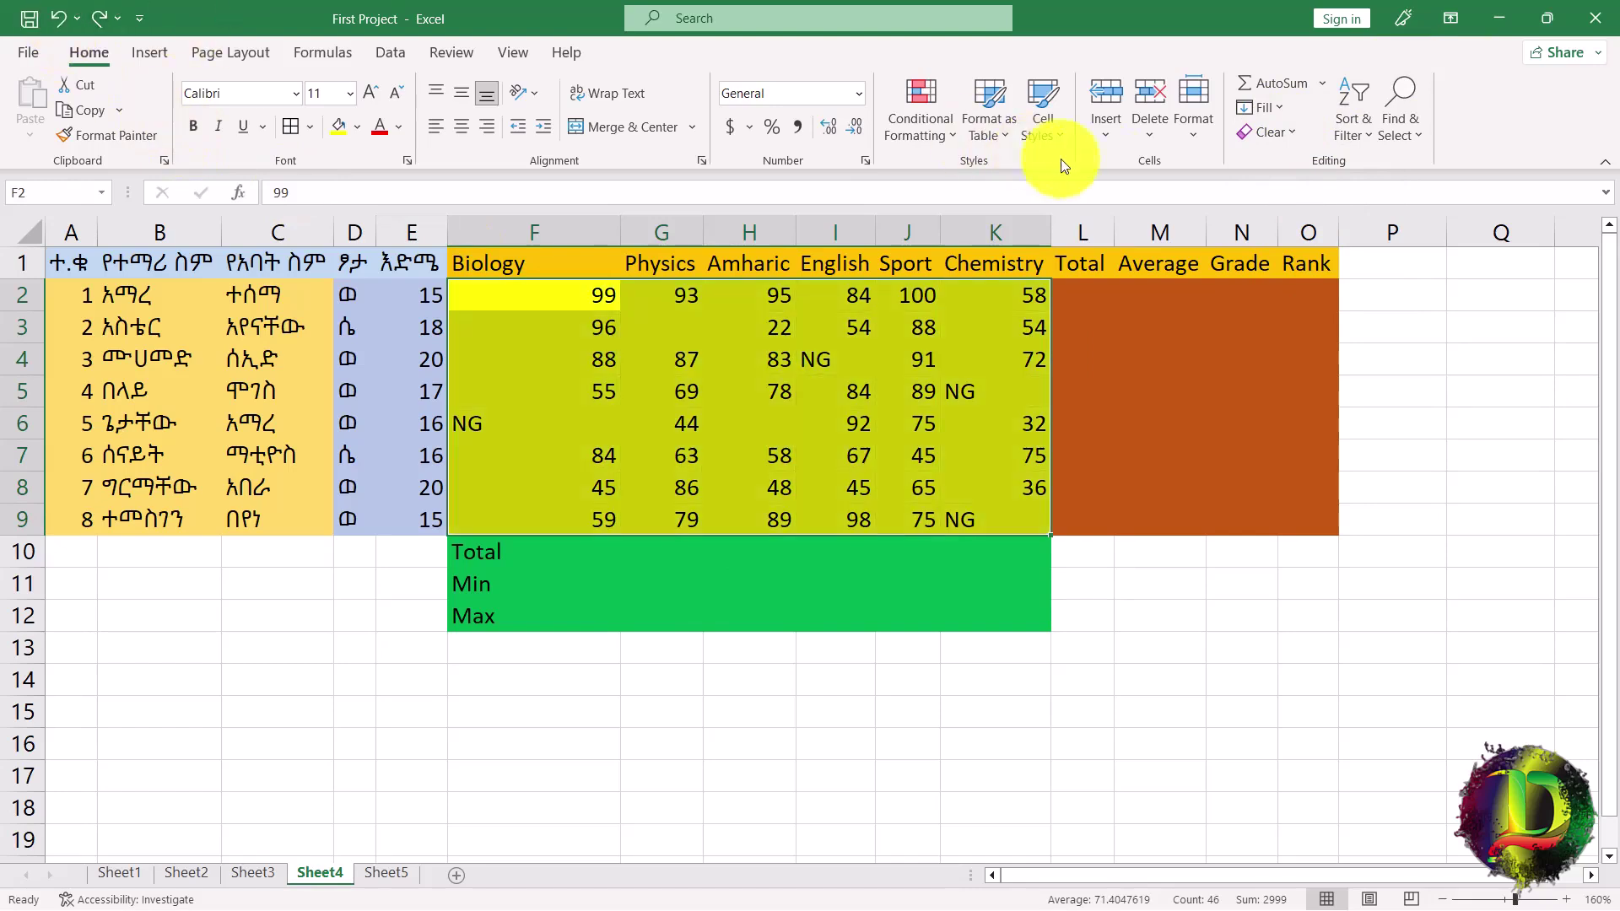
left_click(1284, 141)
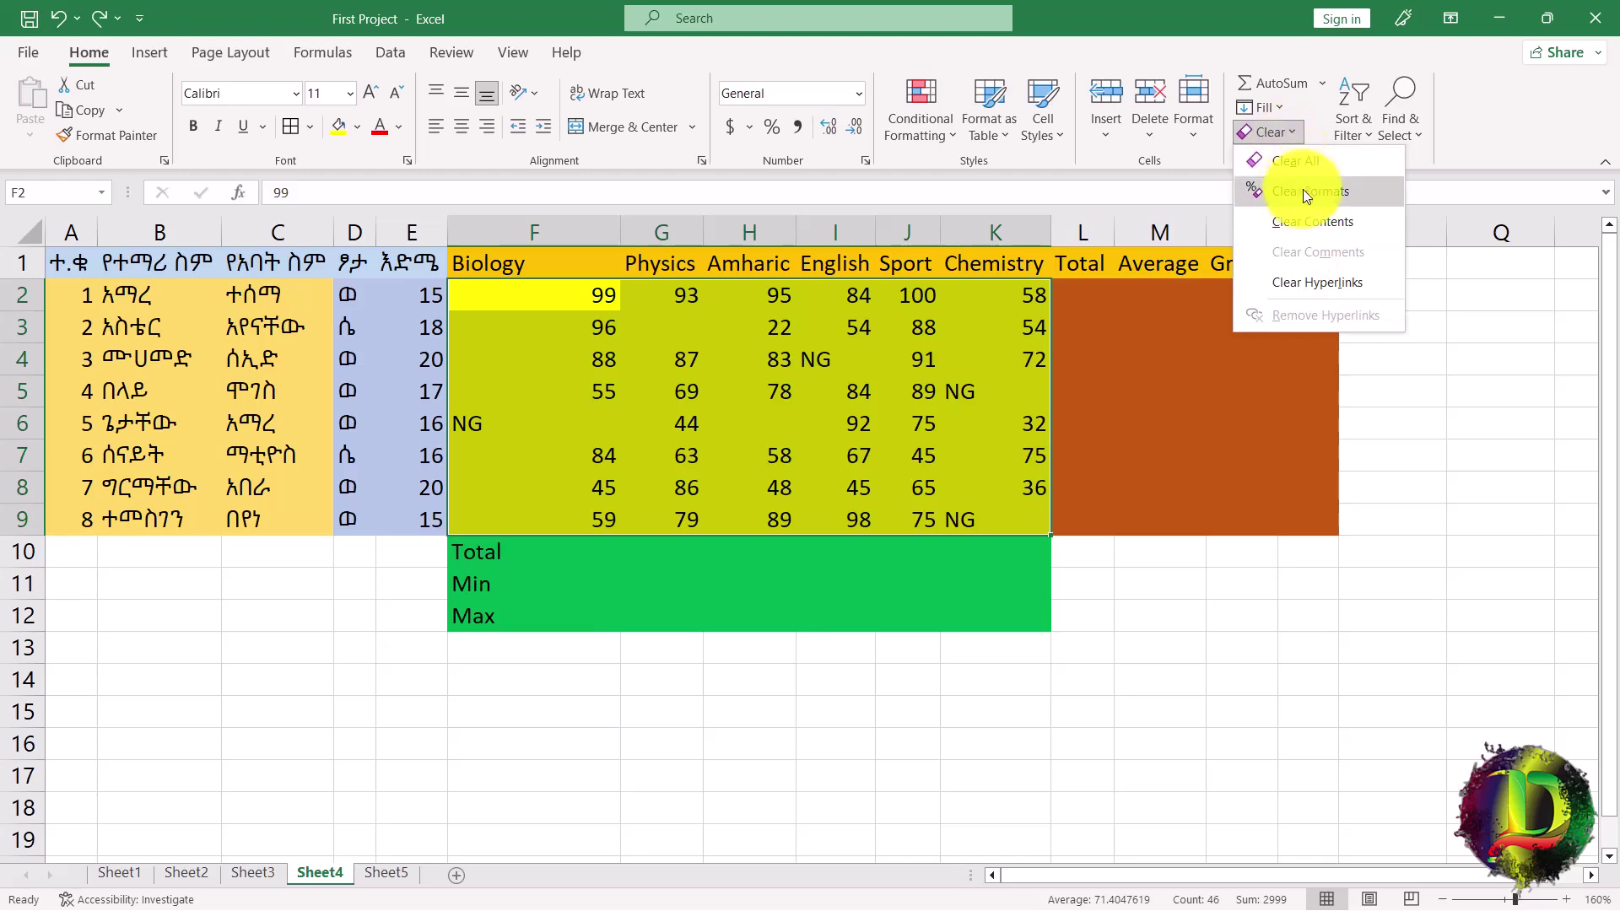
left_click(1304, 221)
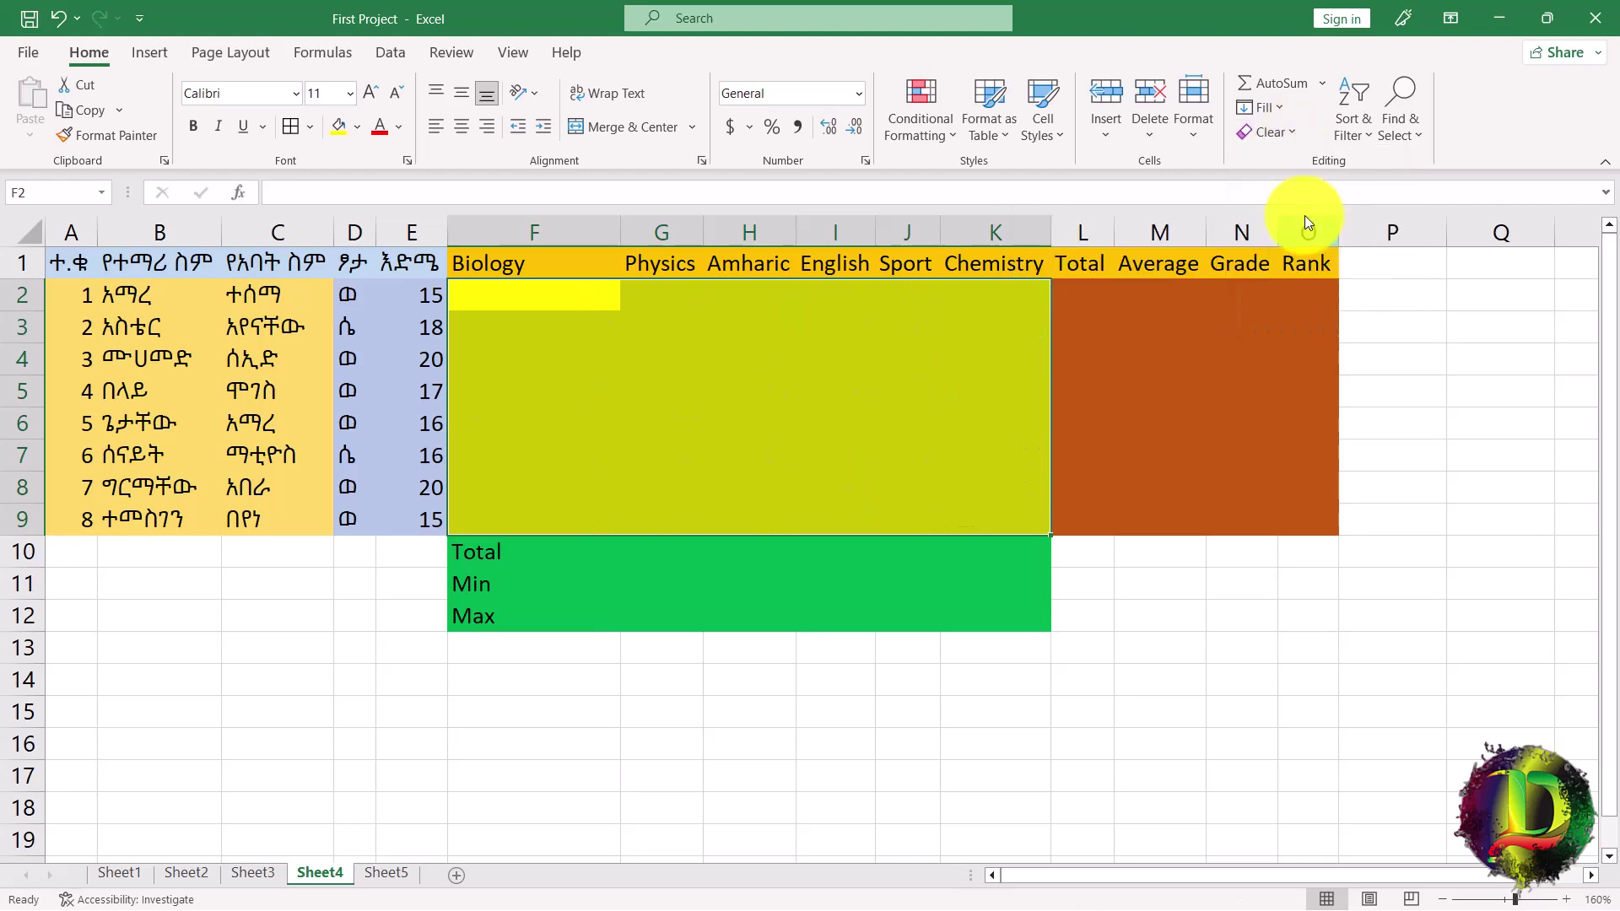
key("ctrl+z")
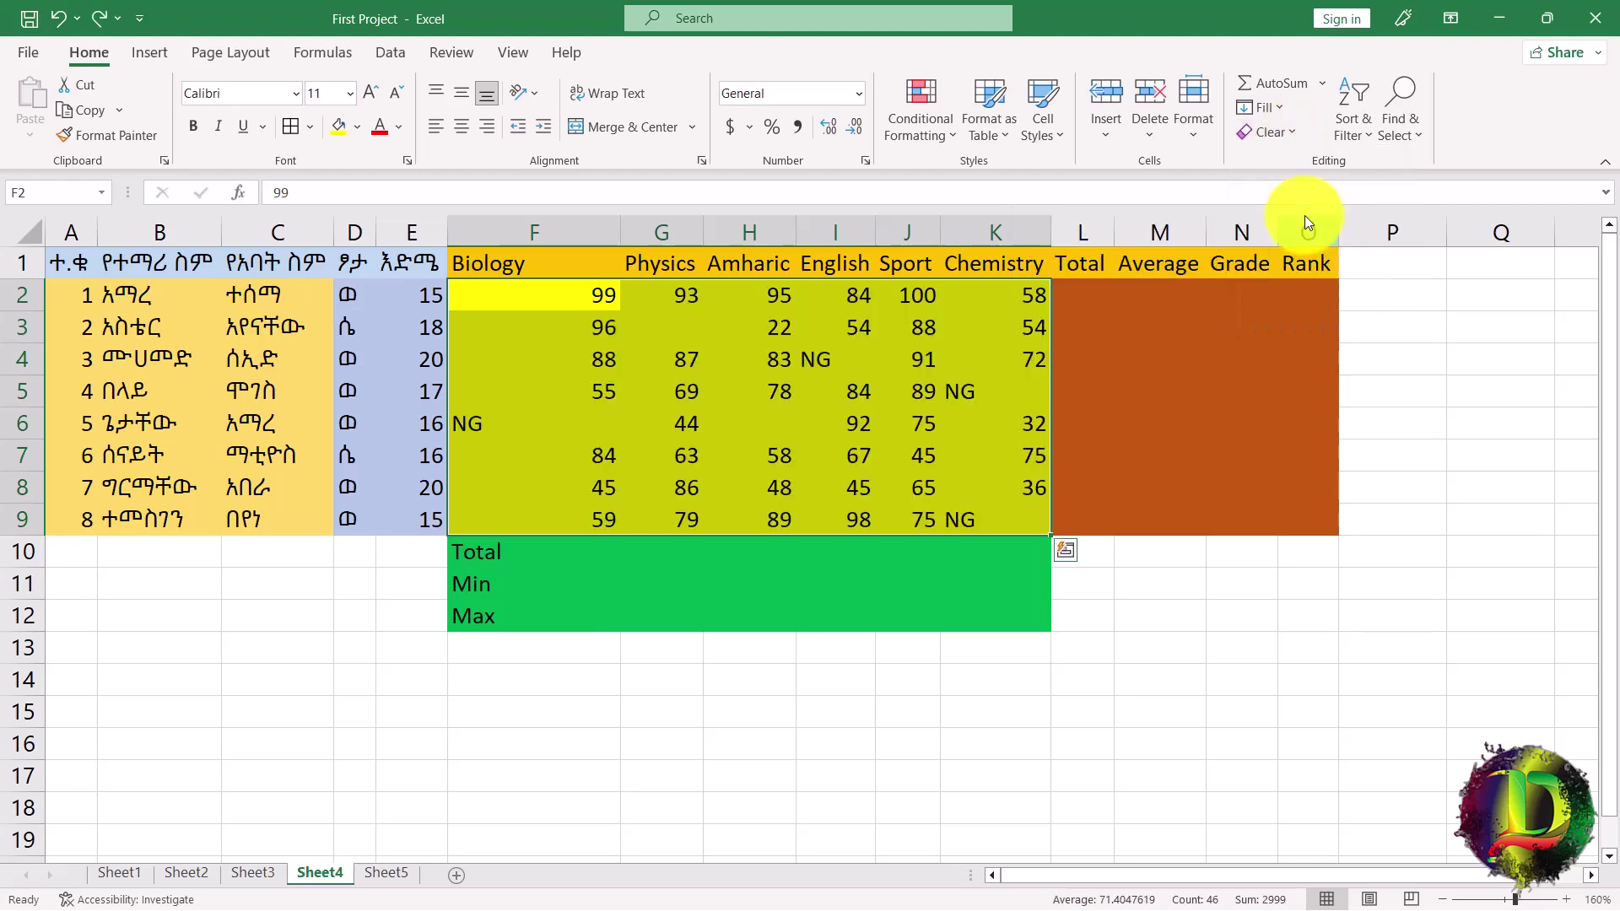
left_click(1293, 137)
left_click(1288, 161)
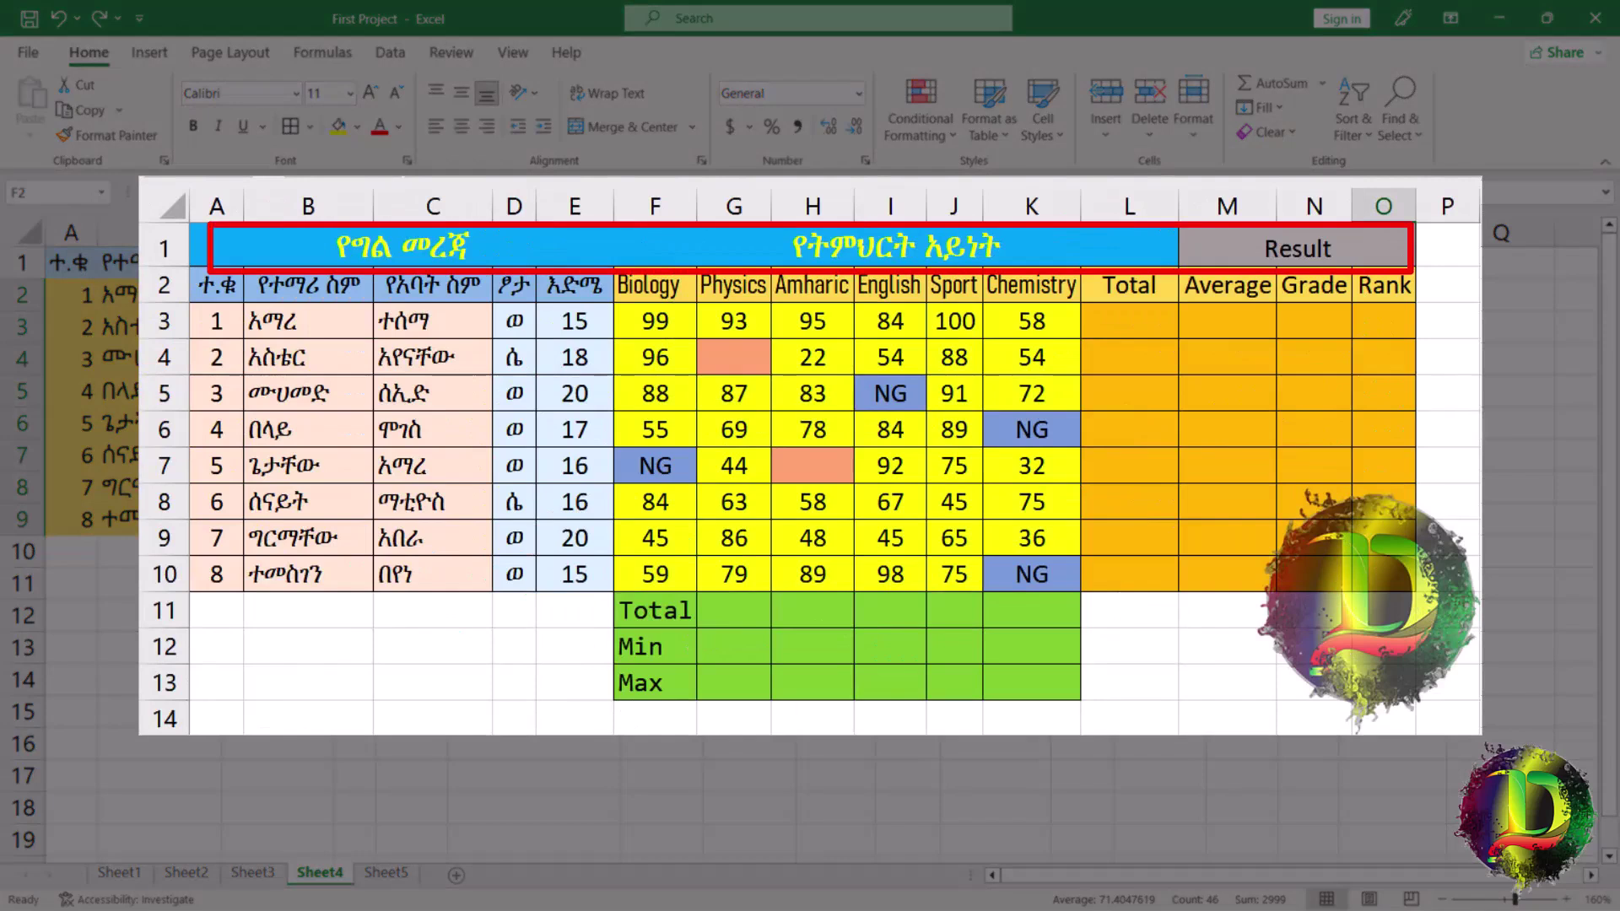
Insert a blank row 1 above the column headers.
left_click_drag(73, 261, 389, 263)
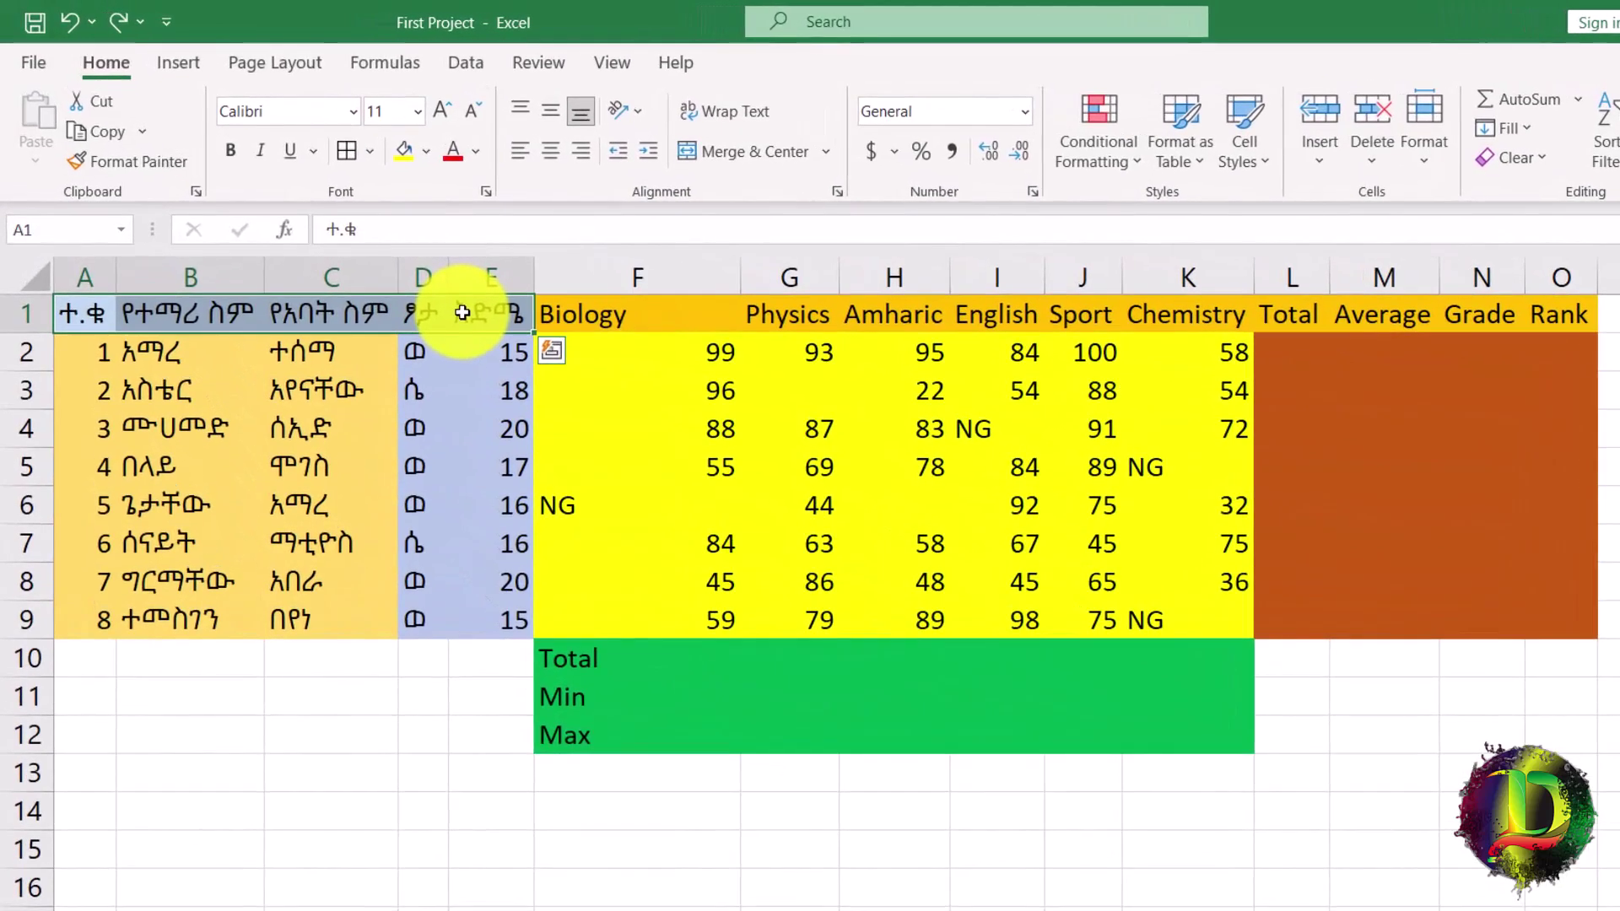
right_click(25, 314)
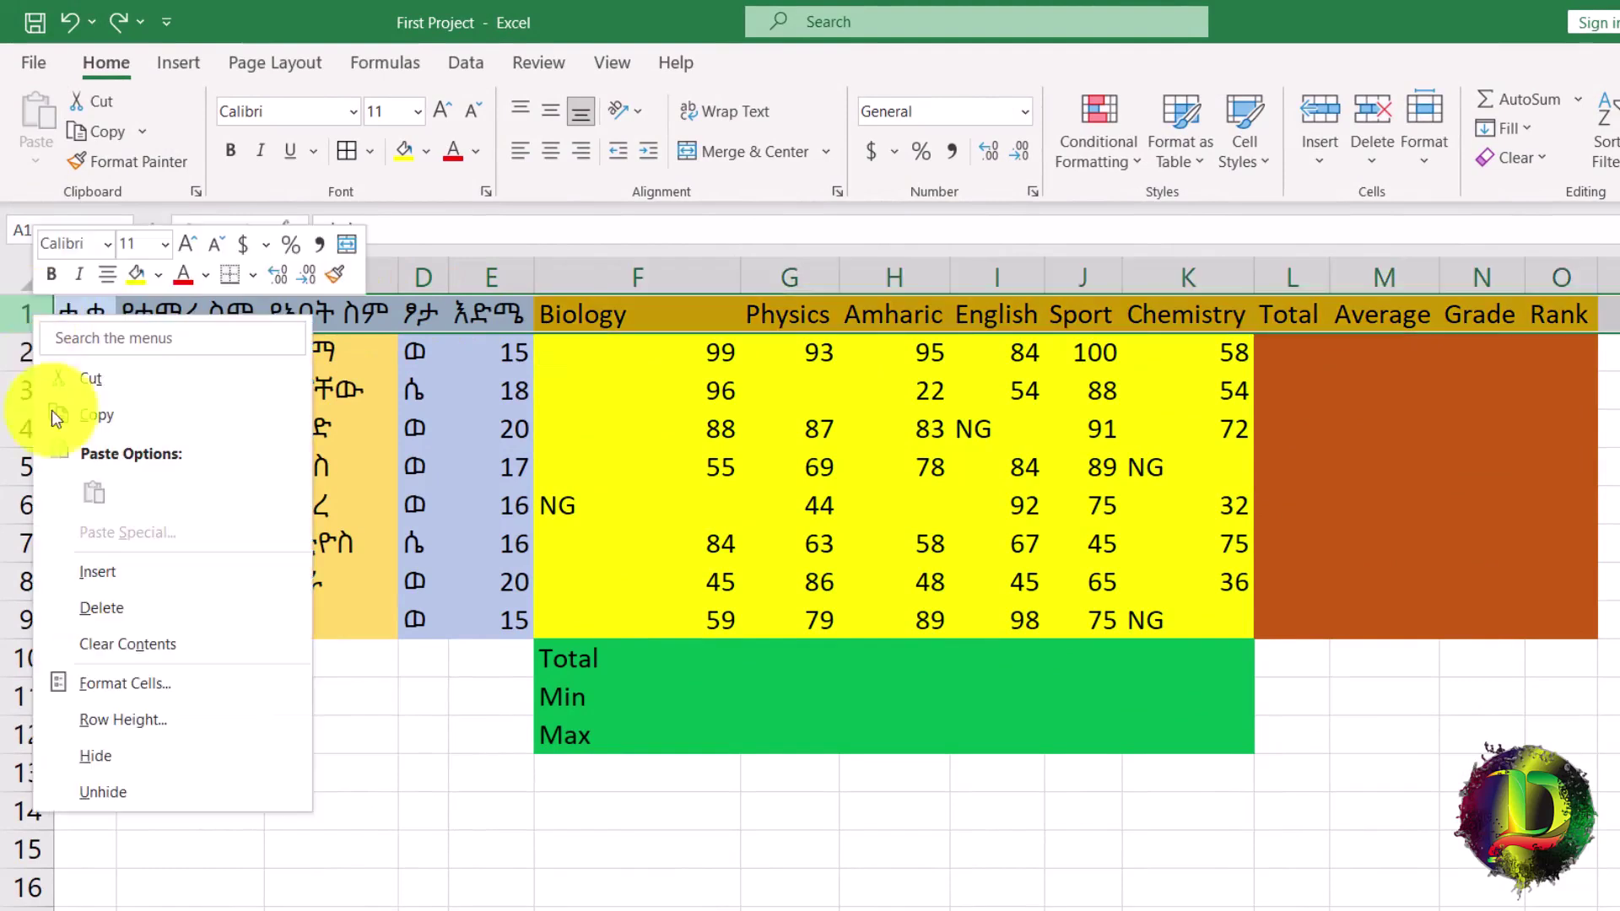
left_click(88, 577)
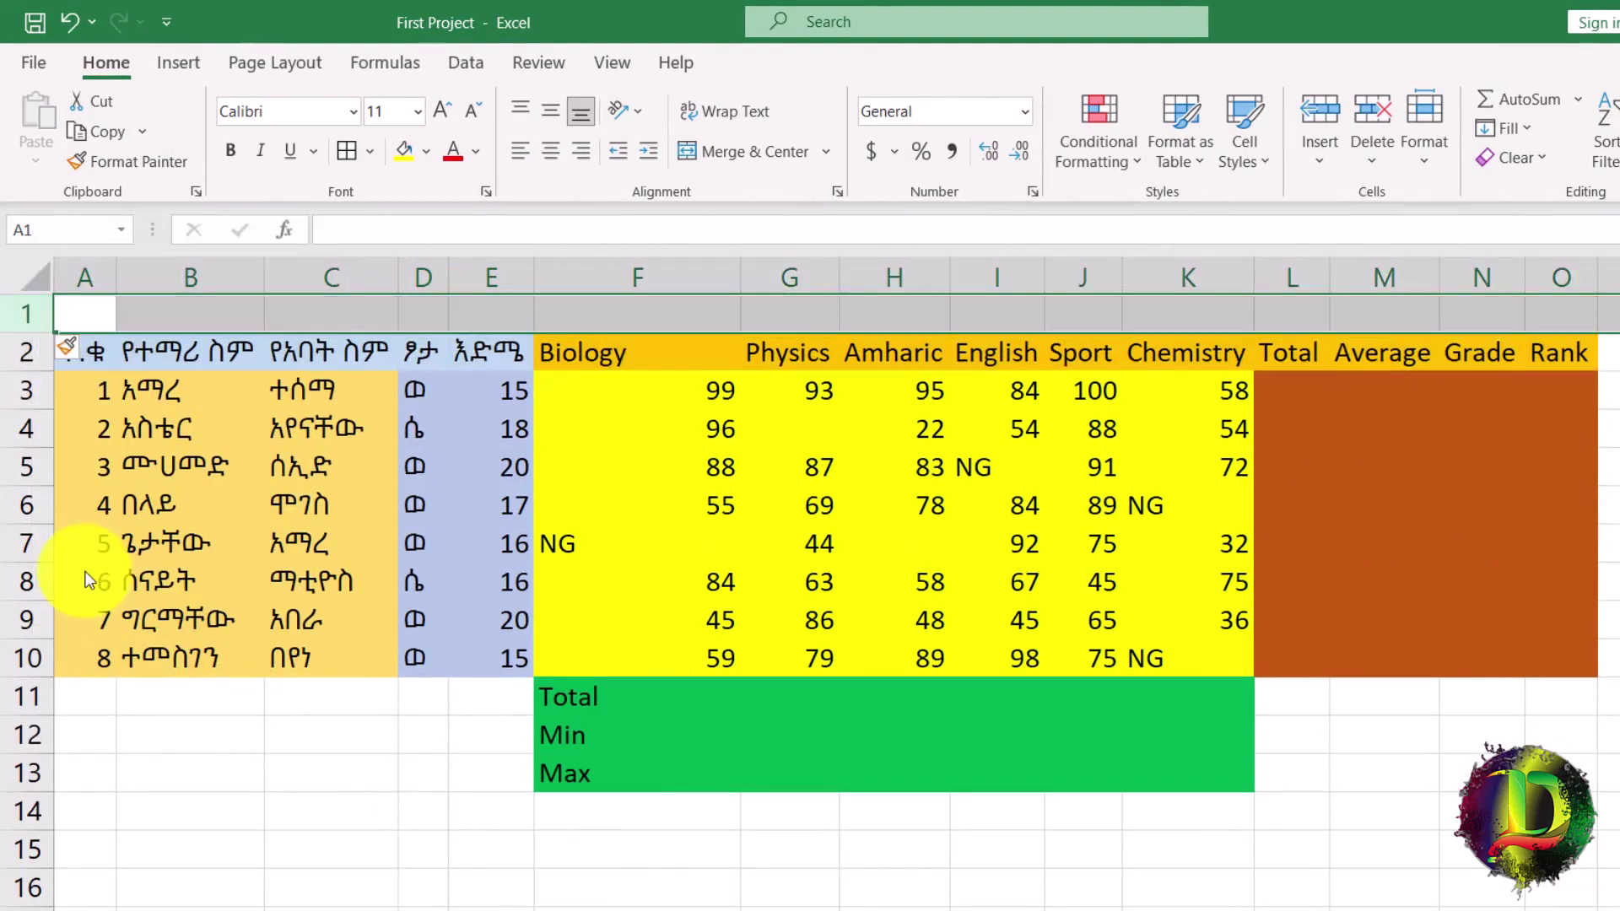
Enter the group title የግል መረጃ in cell A1.
left_click(95, 321)
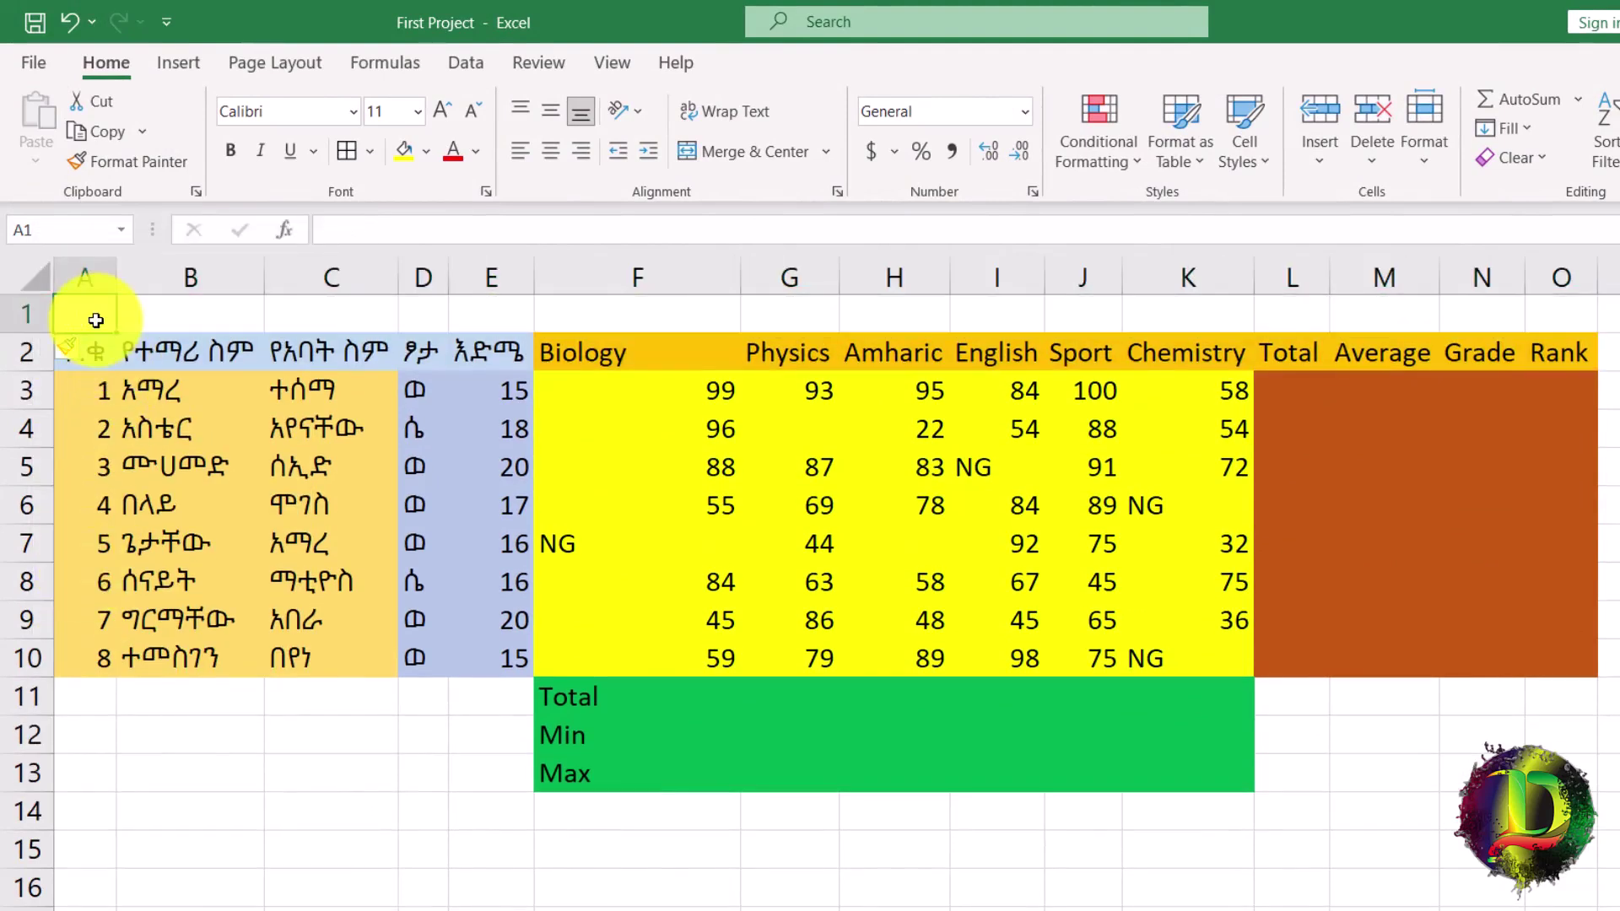
type("የግል መረጃ")
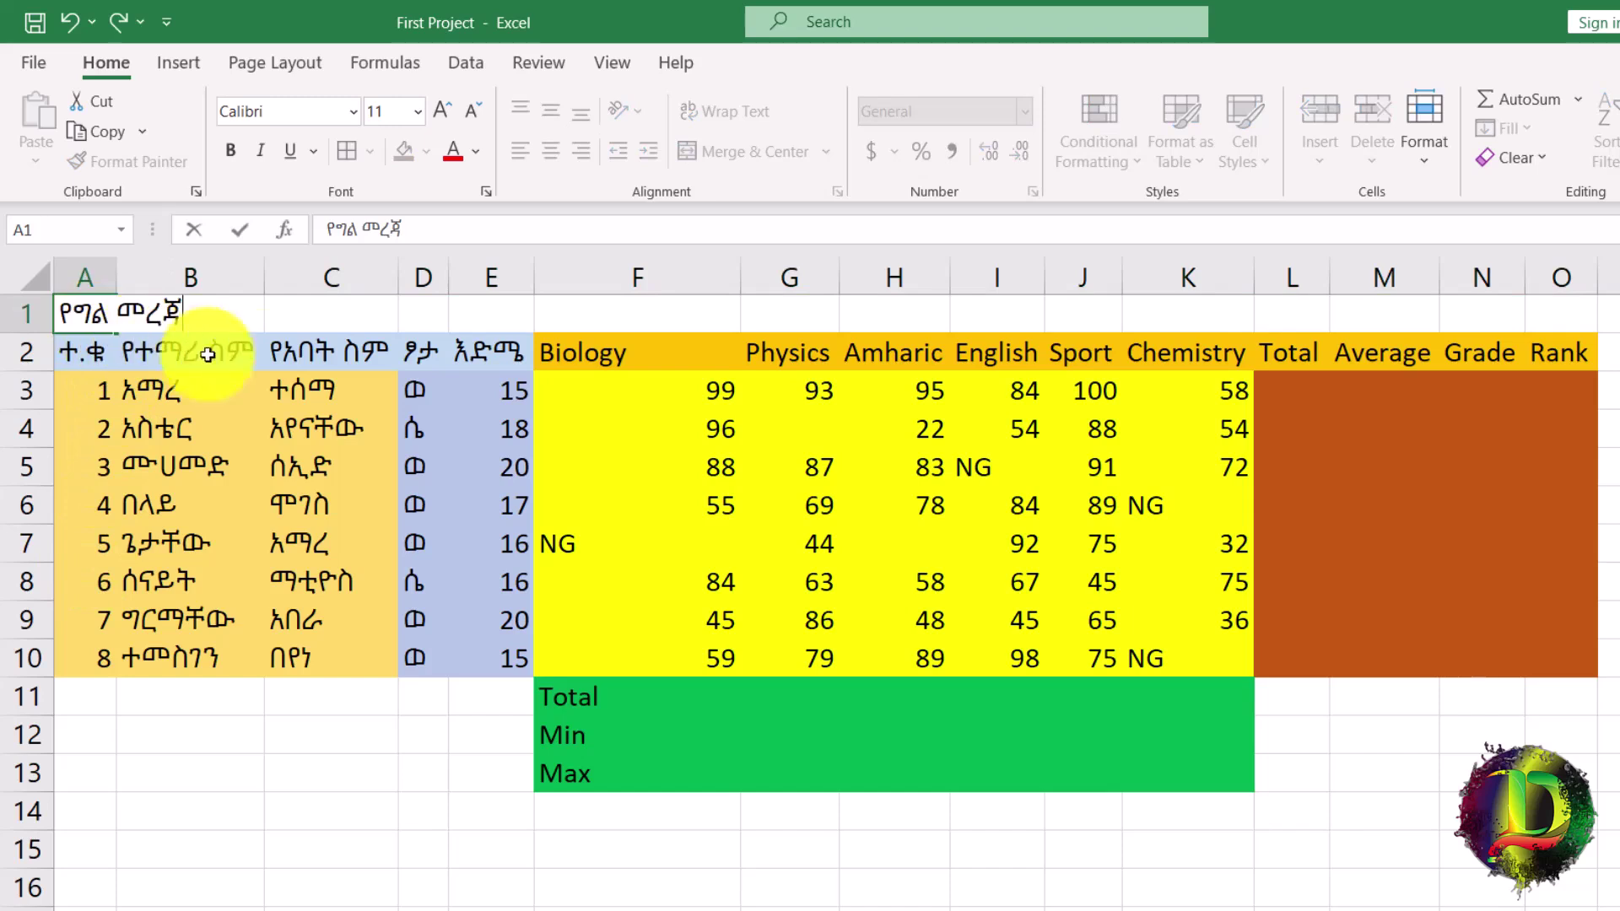
left_click(715, 316)
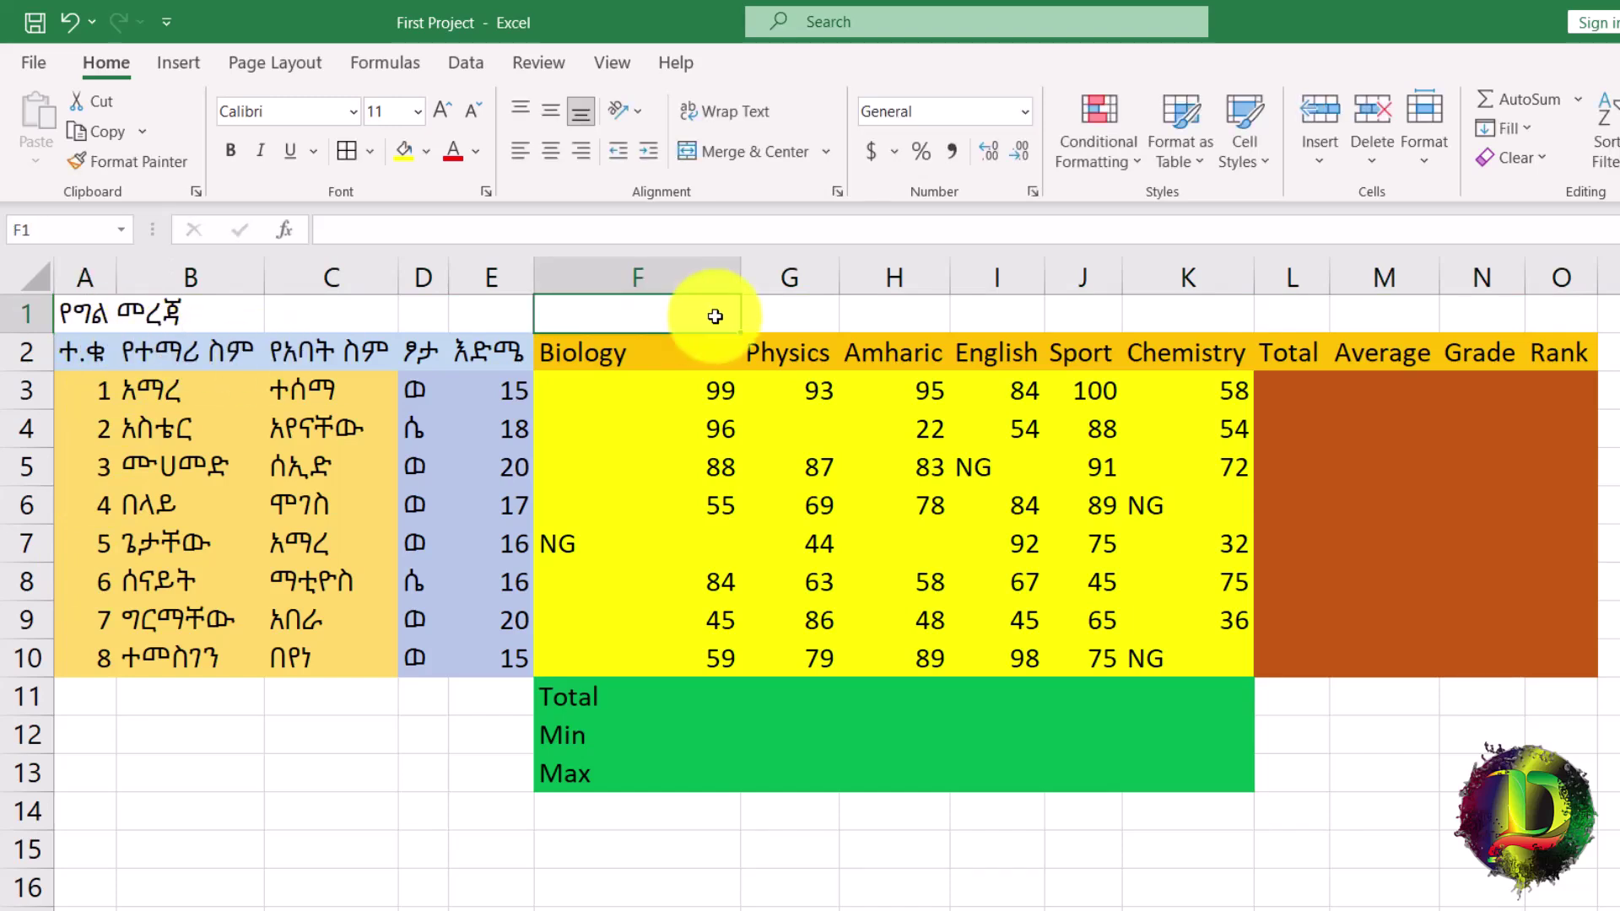
Enter the group title የትምህርት አይነት in F1 and Result in L1.
type("የትምህርት አይነት")
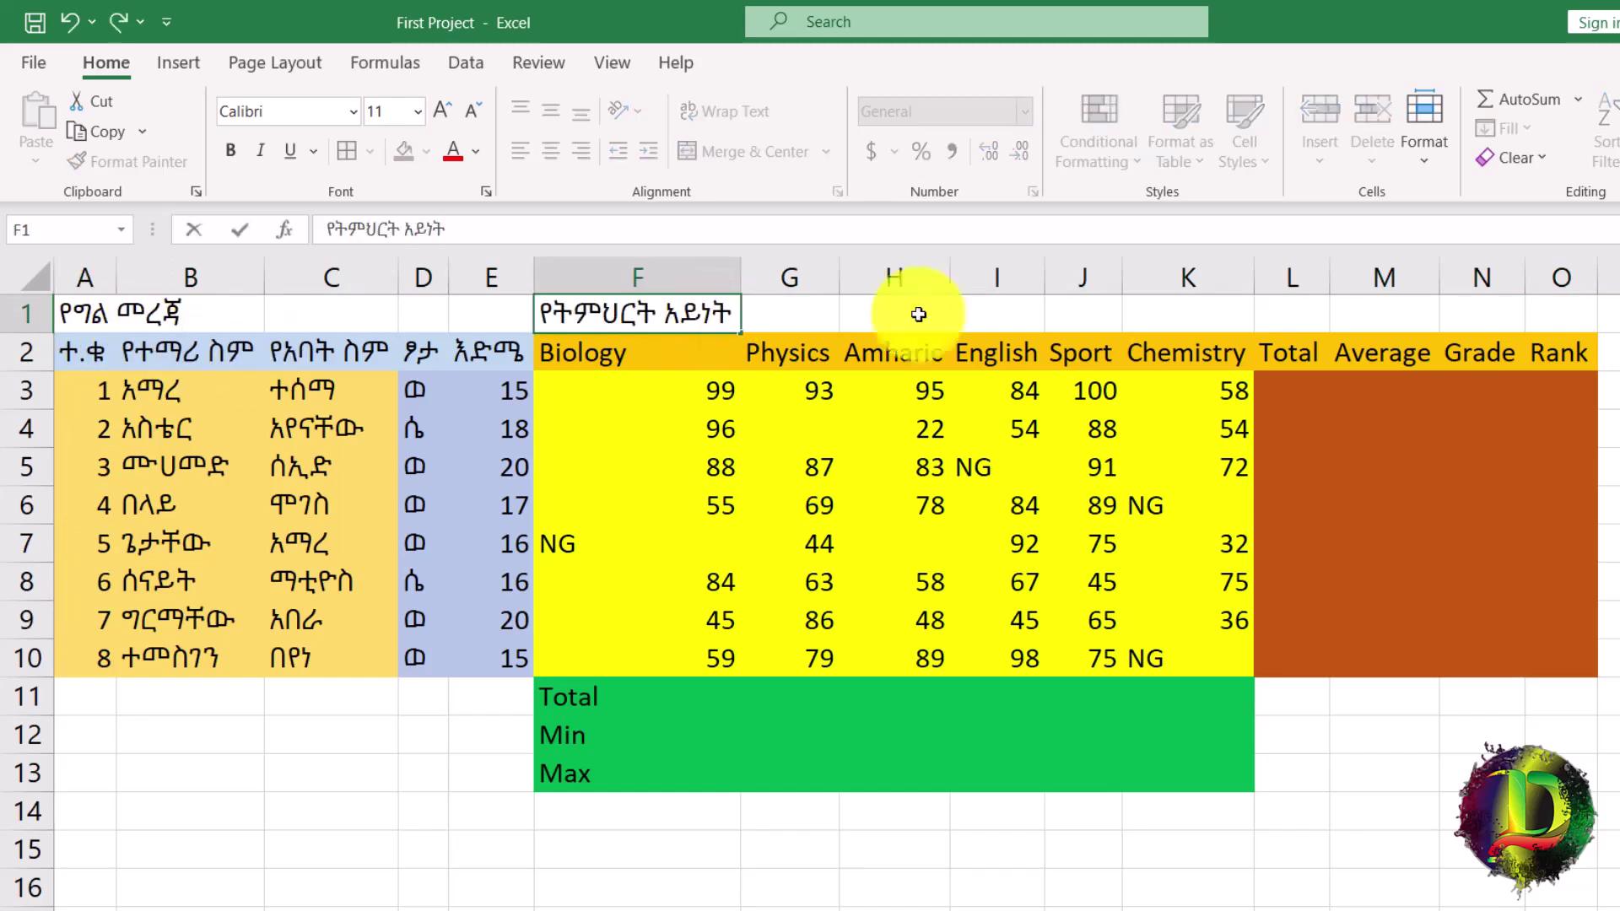
left_click(1289, 317)
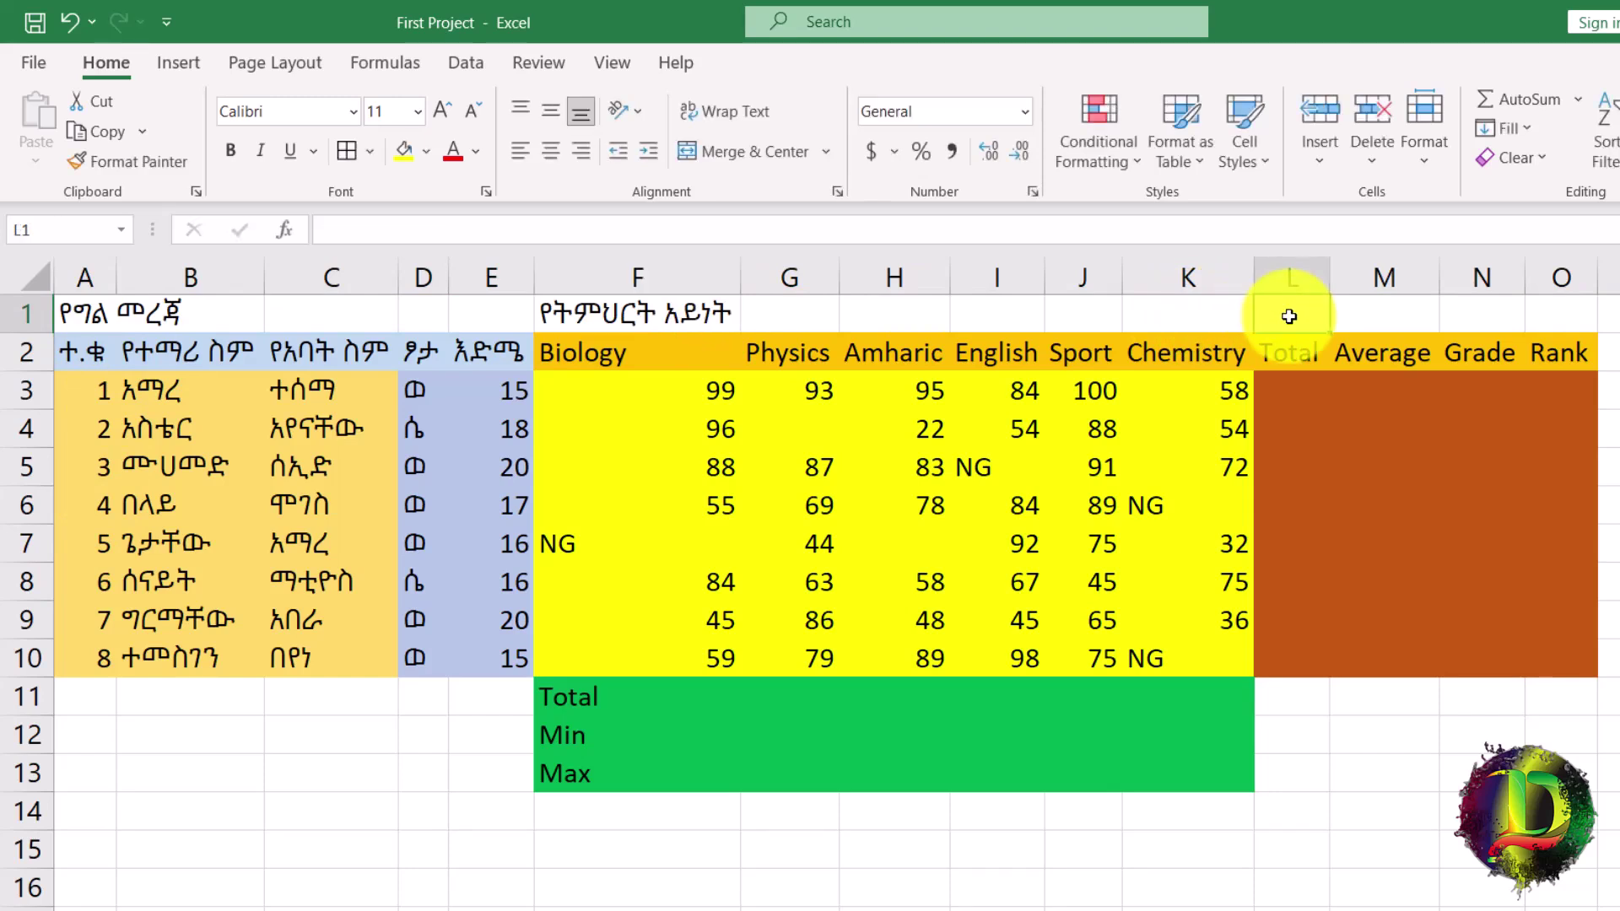
type("Result")
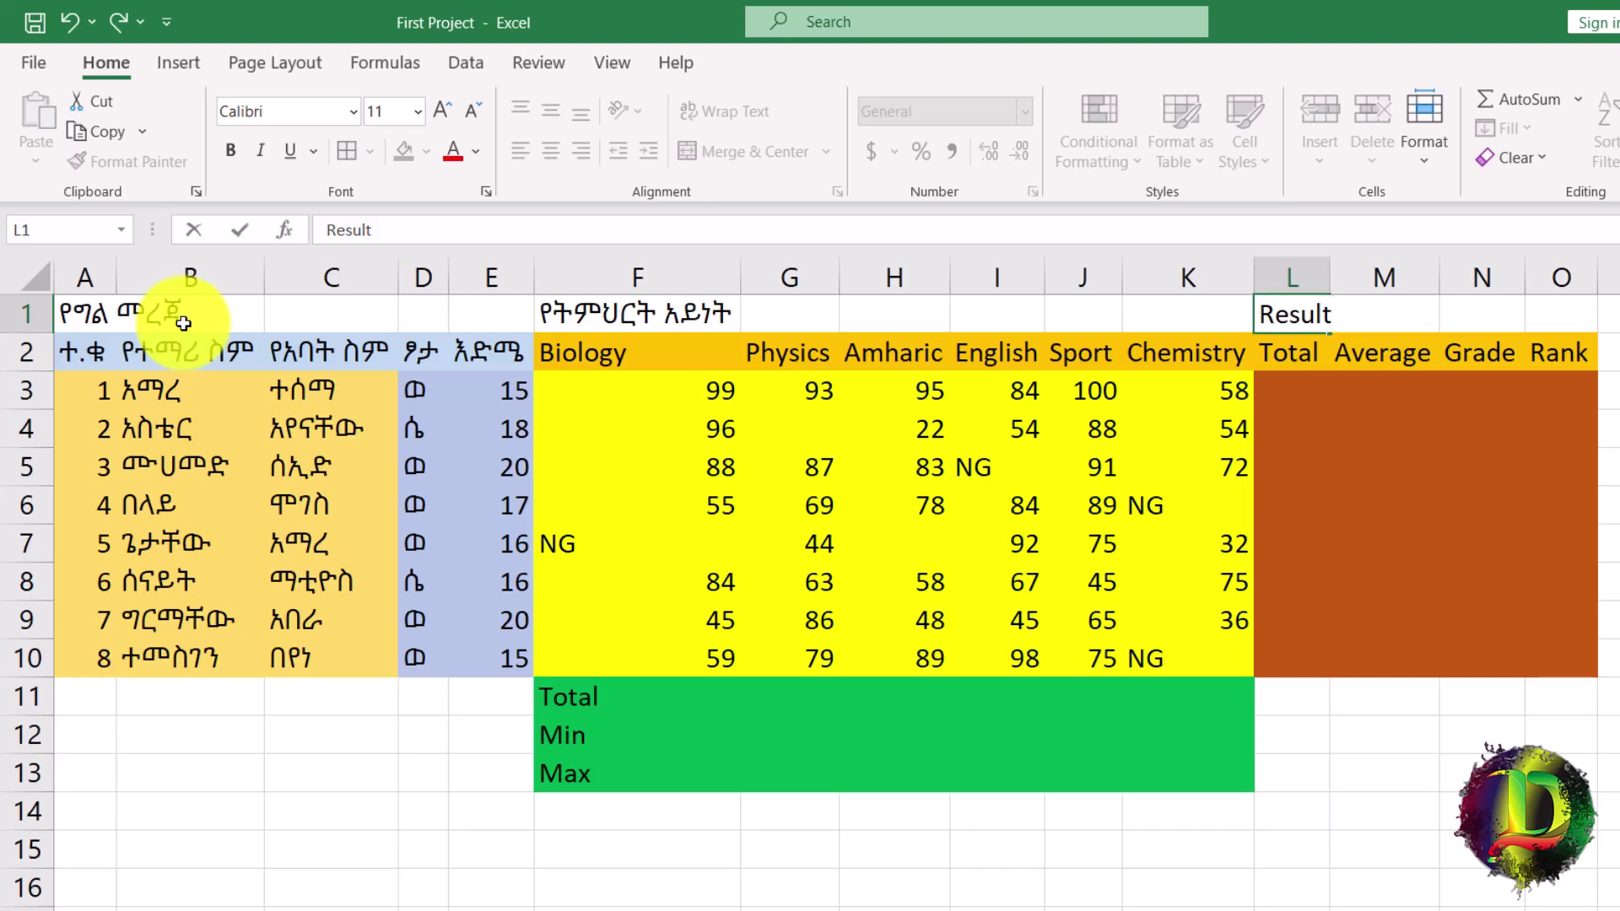
left_click_drag(109, 315, 480, 310)
Merge and center the group titles over A1:E1, F1:K1 and L1:O1.
left_click_drag(79, 307, 480, 322)
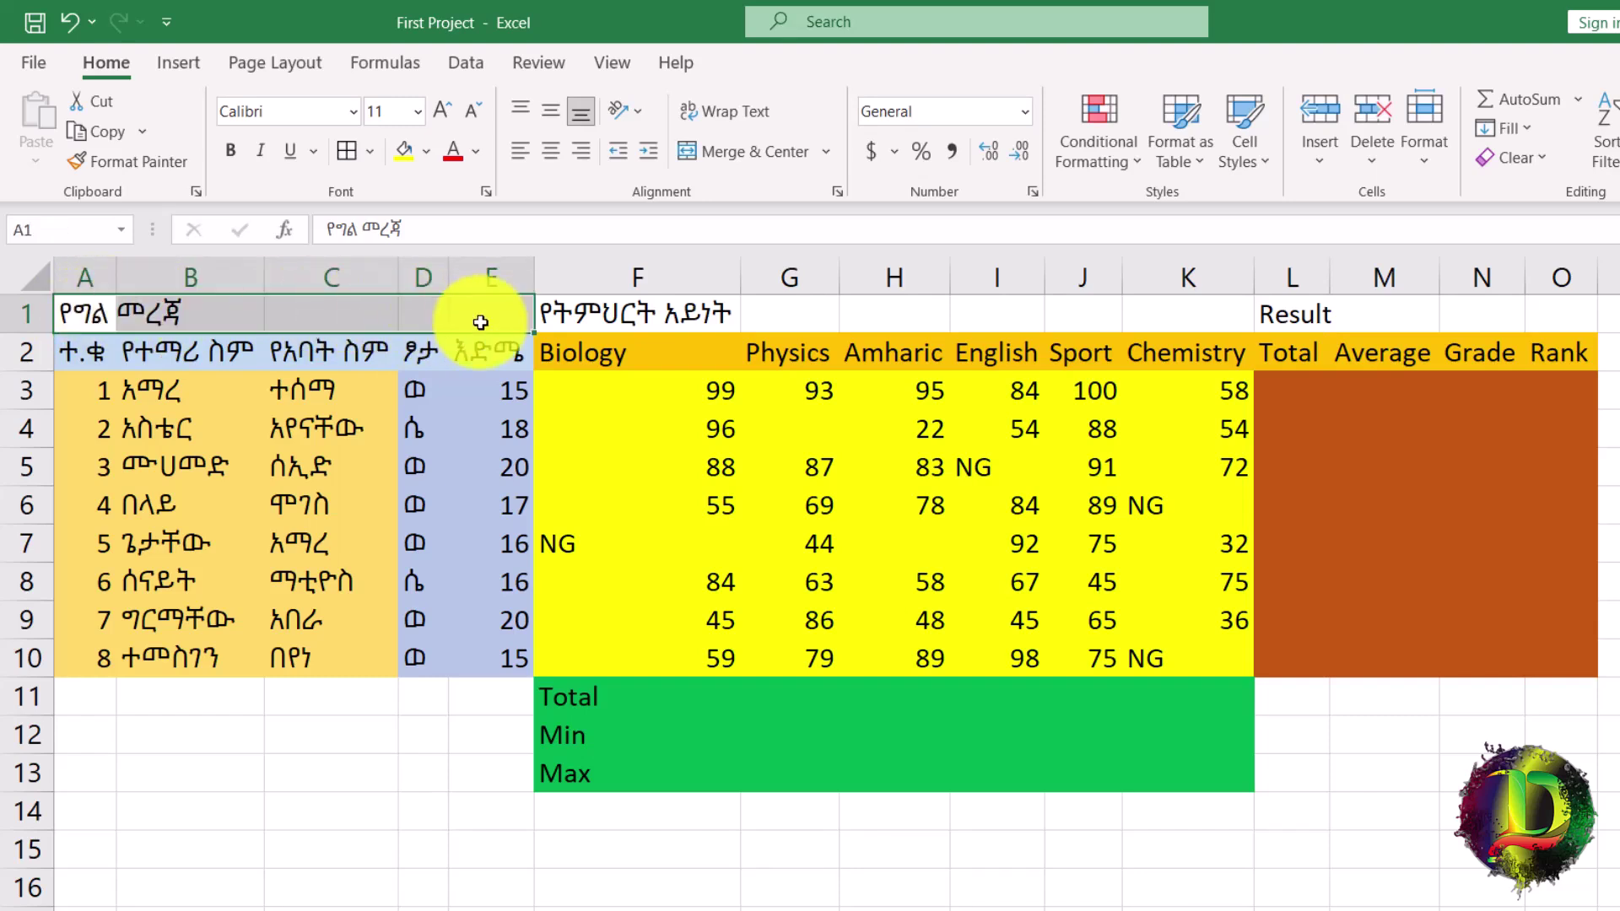
left_click(762, 155)
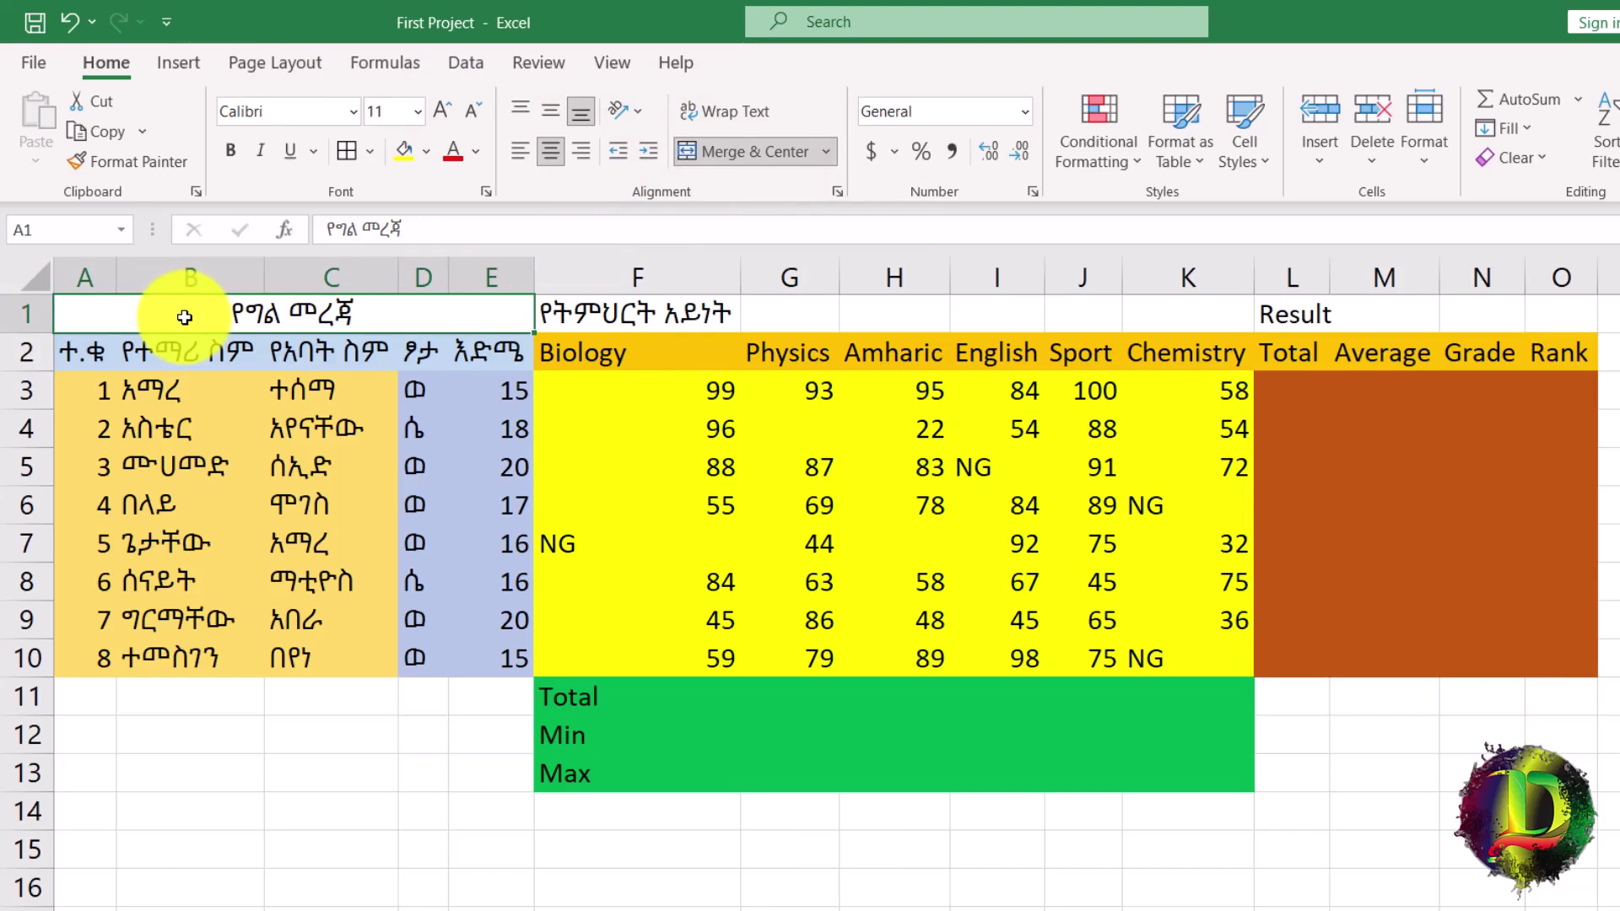
left_click_drag(751, 314, 1181, 310)
left_click(775, 151)
left_click_drag(1316, 318, 1577, 318)
left_click(789, 152)
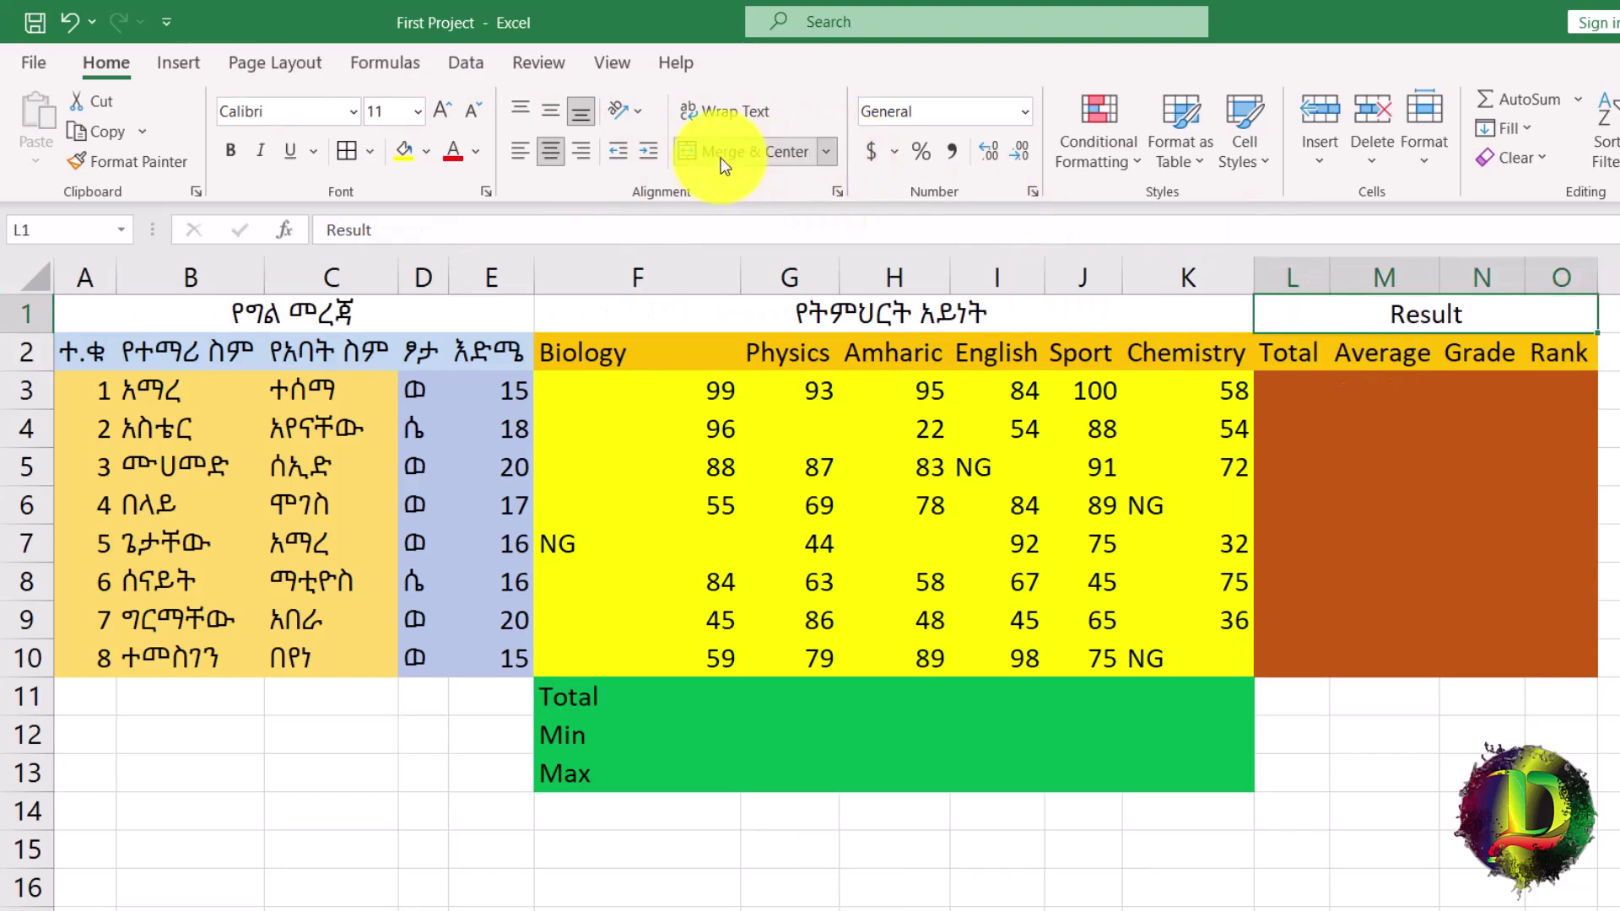
left_click_drag(180, 318, 933, 318)
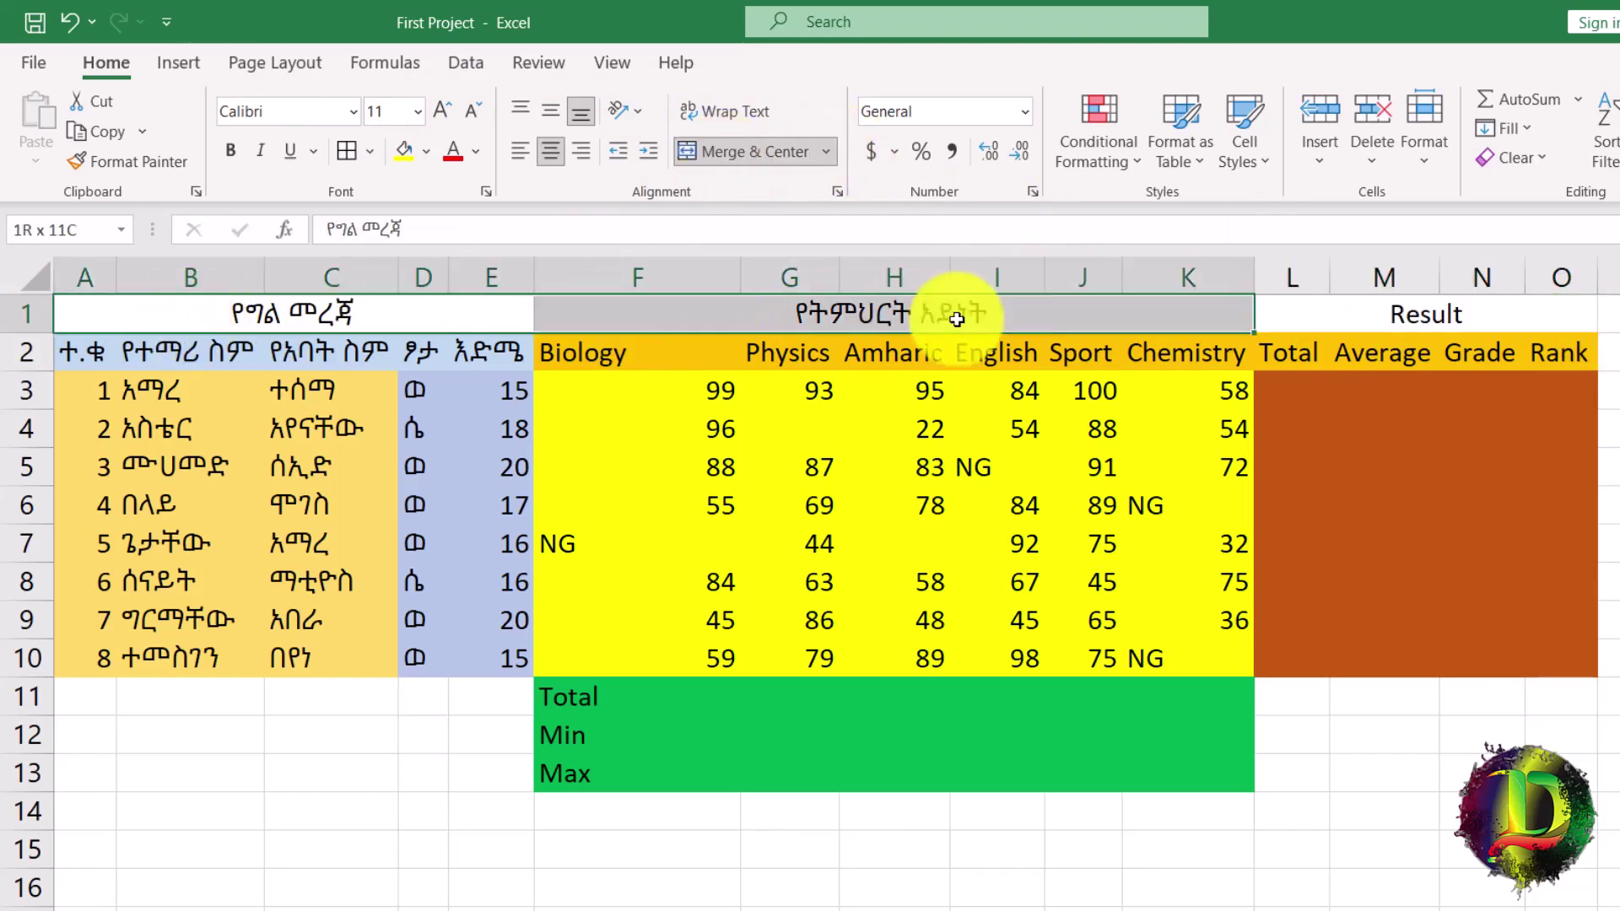
Fill the two Amharic titles in A1:K1 light blue and the Result title light grey.
left_click(422, 153)
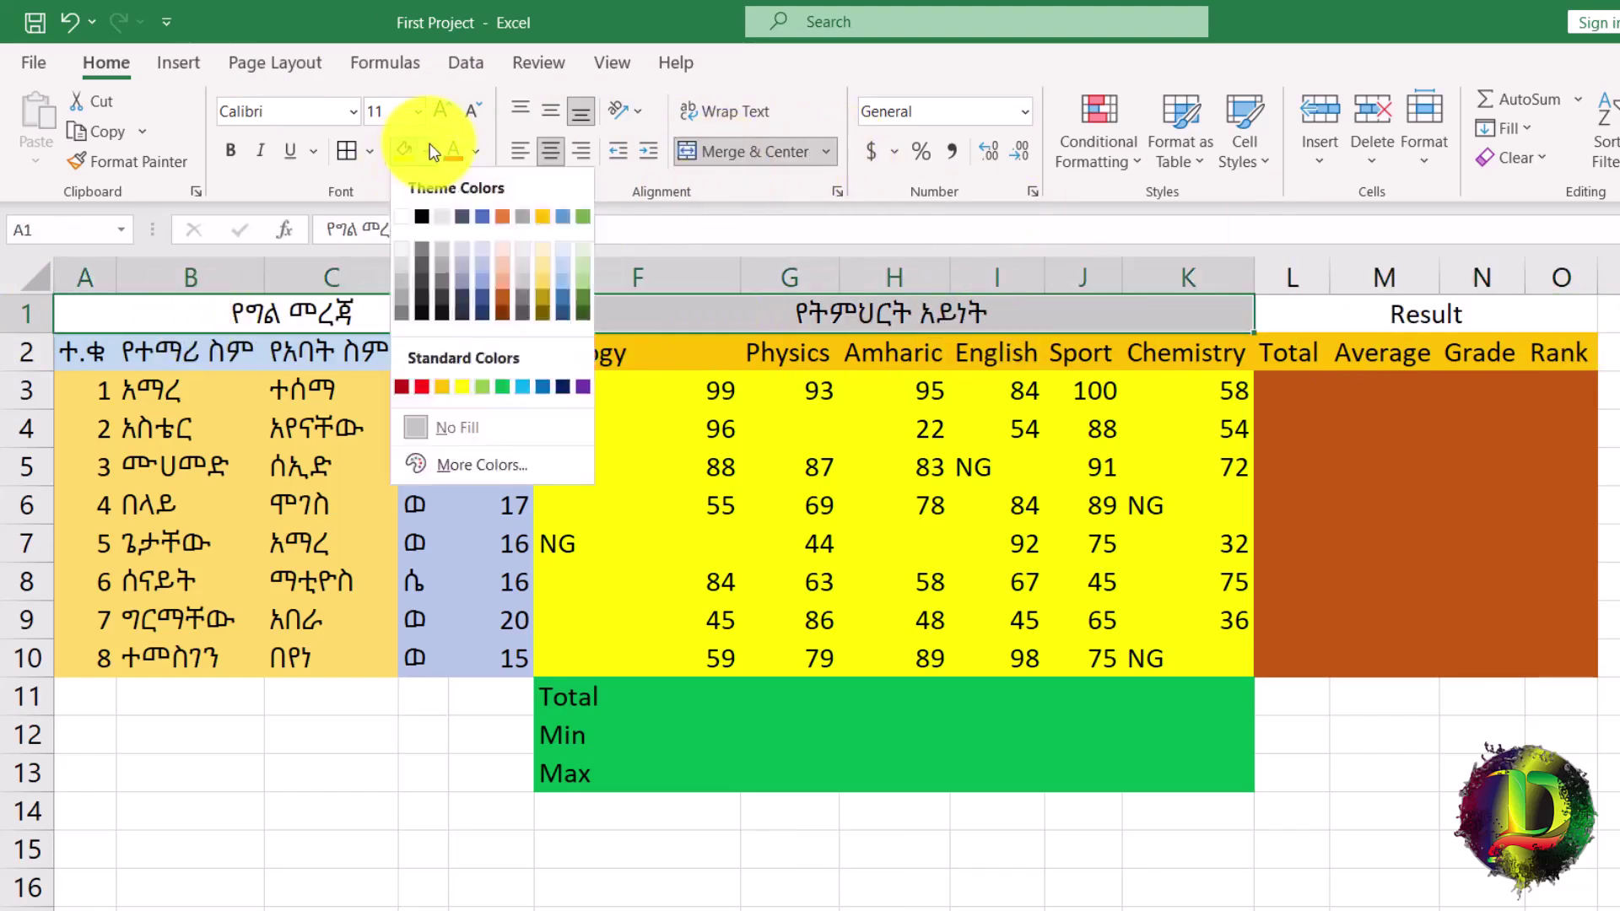
left_click(517, 384)
left_click(1358, 318)
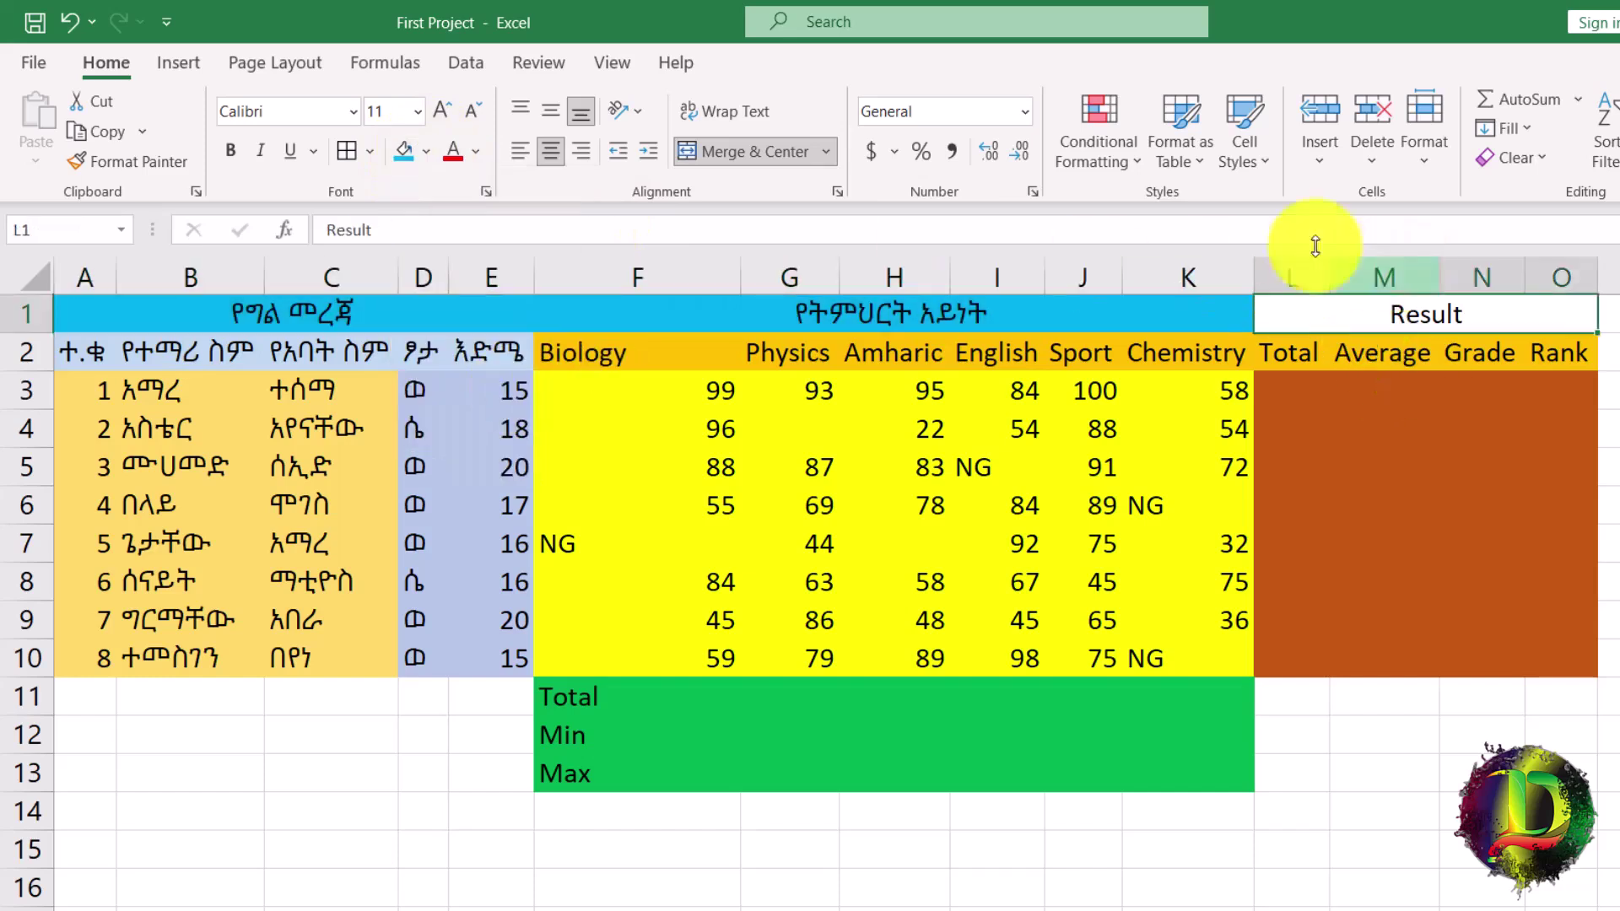
left_click(427, 153)
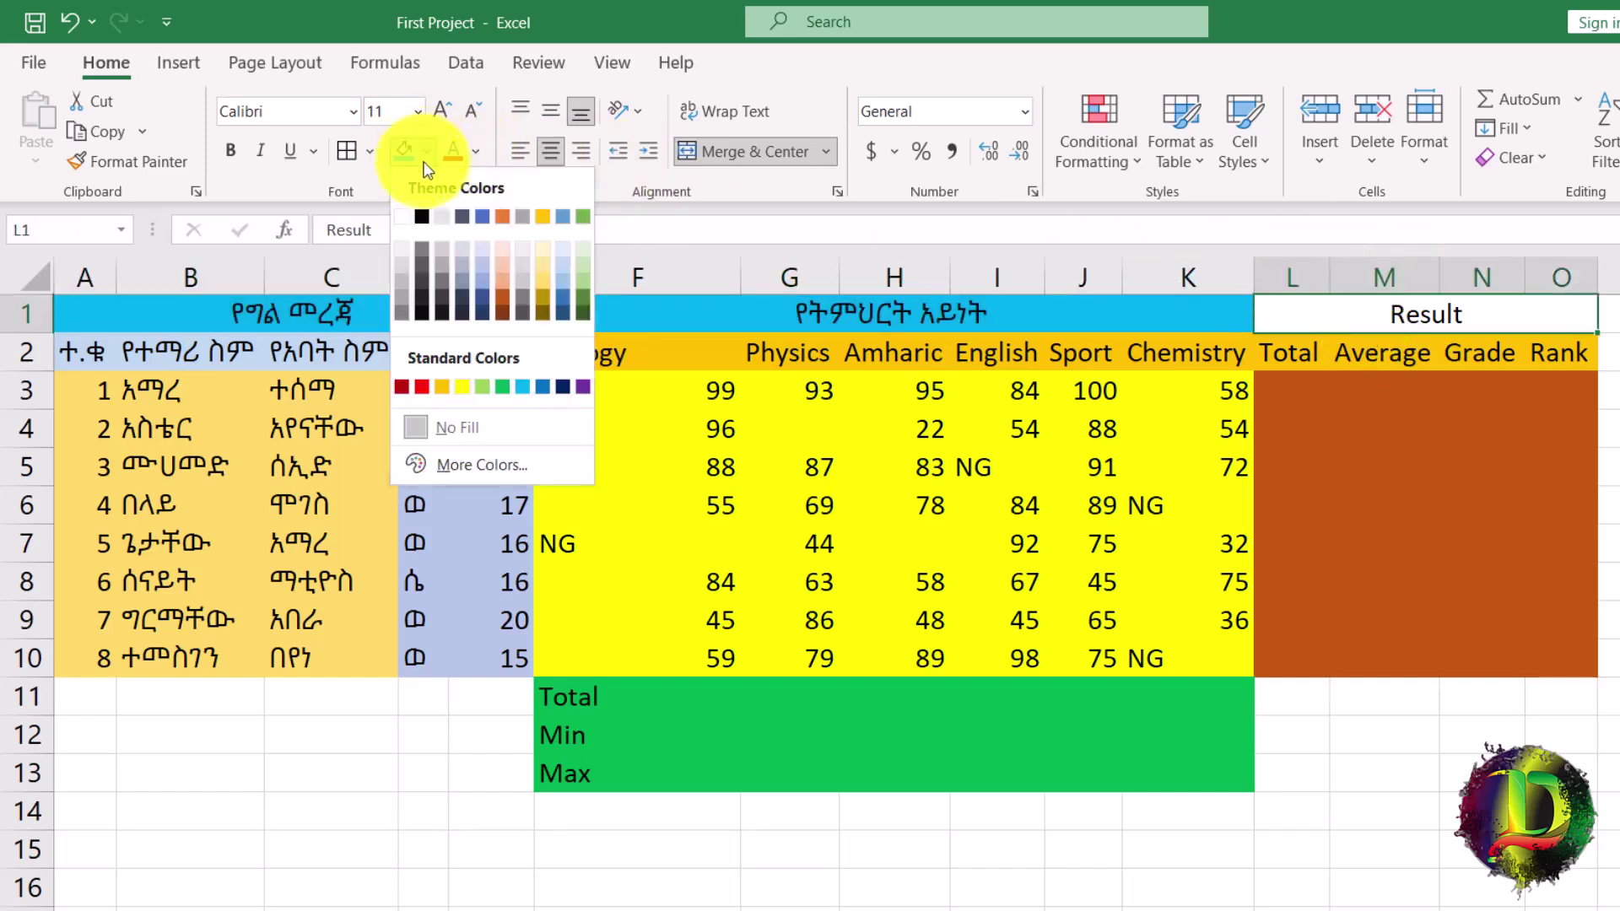
left_click(398, 275)
left_click_drag(124, 318, 855, 323)
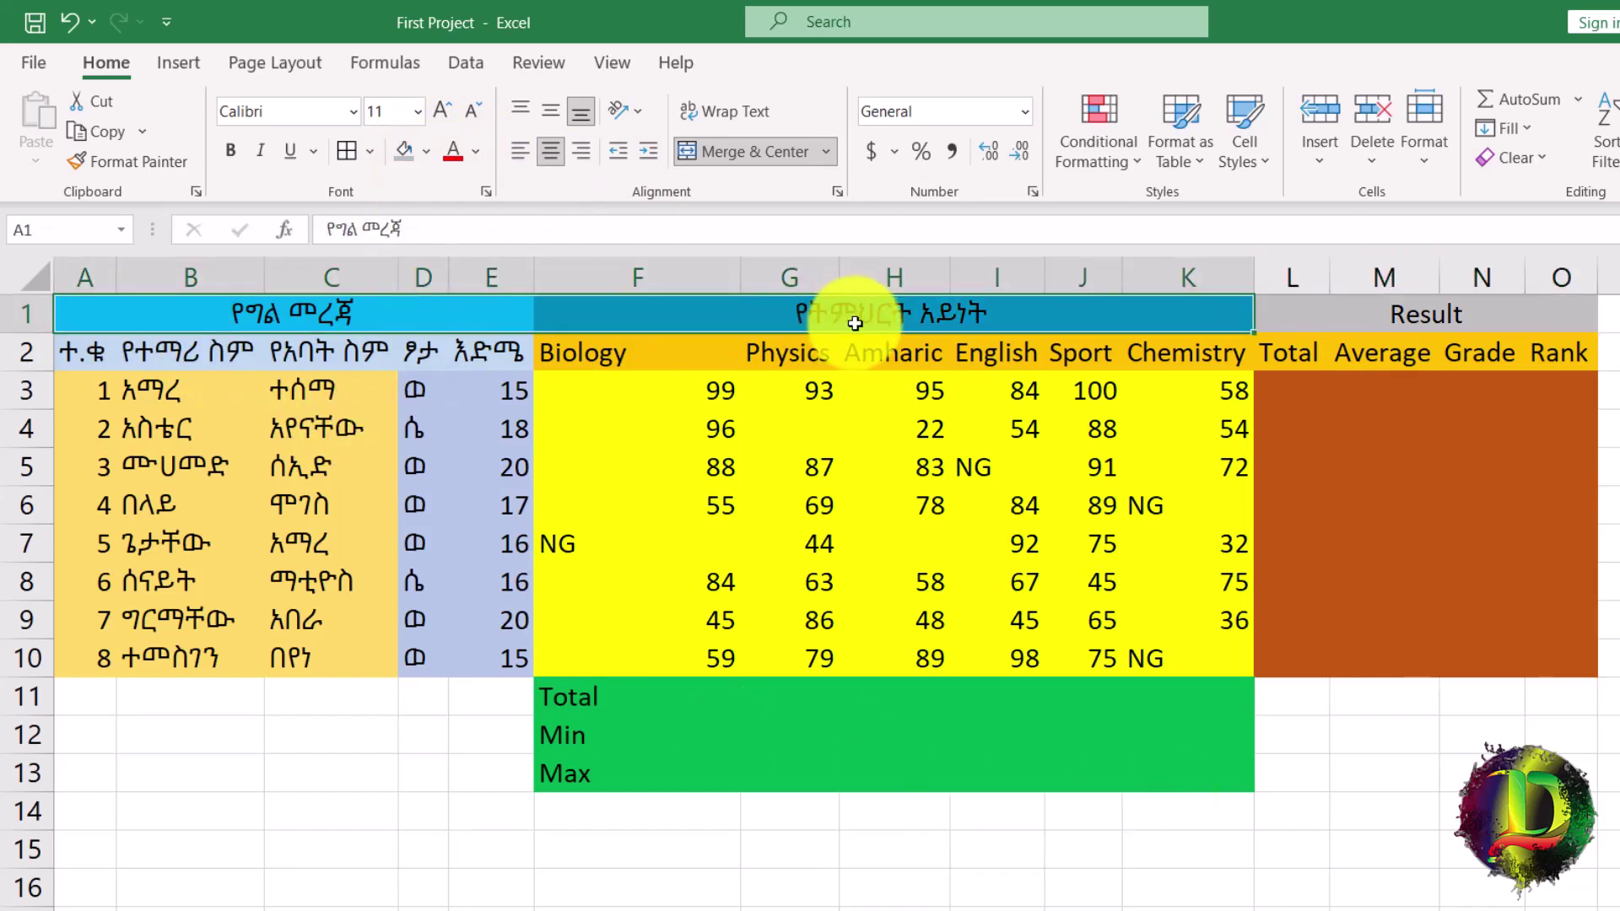
left_click(427, 149)
left_click(427, 149)
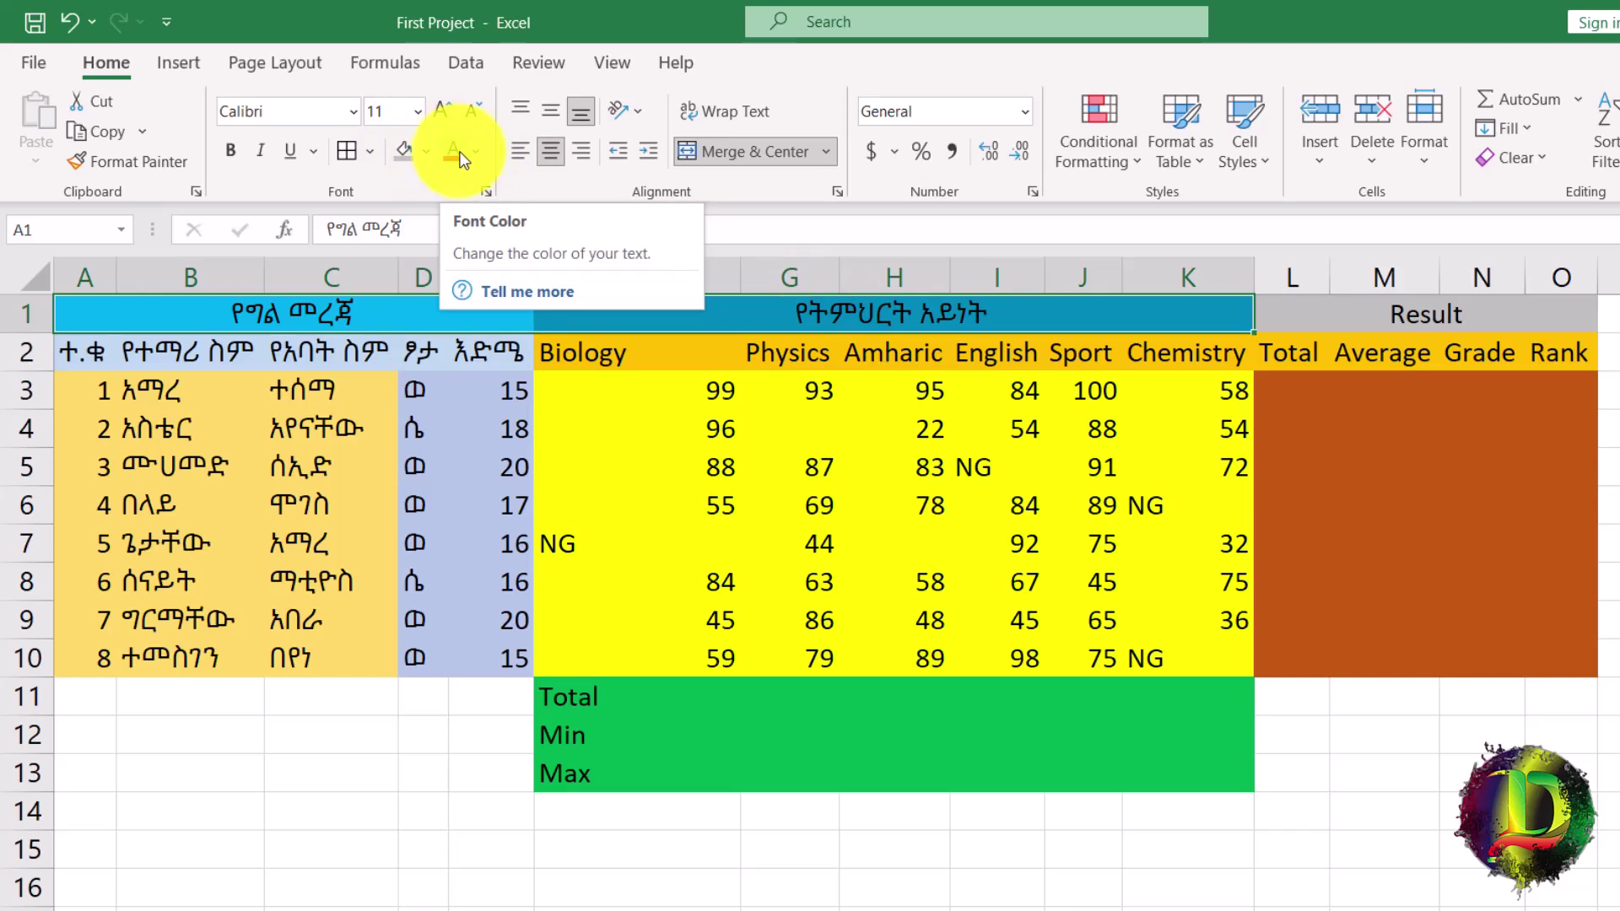
Format the Amharic titles in A1:K1 with bold, yellow, 12-point text.
left_click(477, 151)
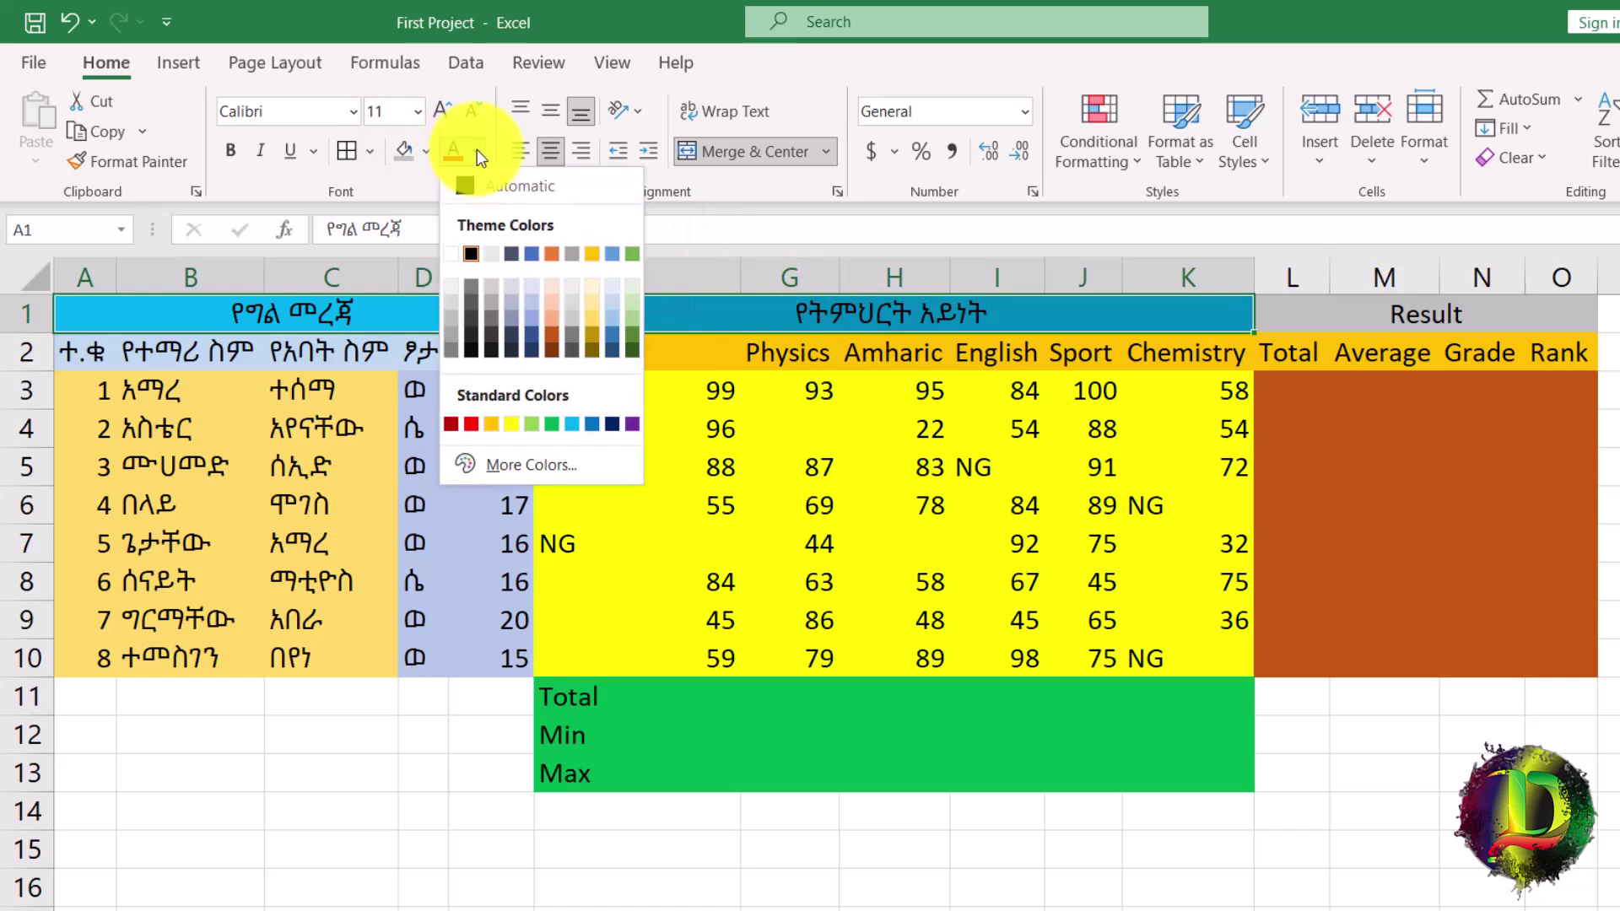
left_click(511, 423)
left_click(230, 150)
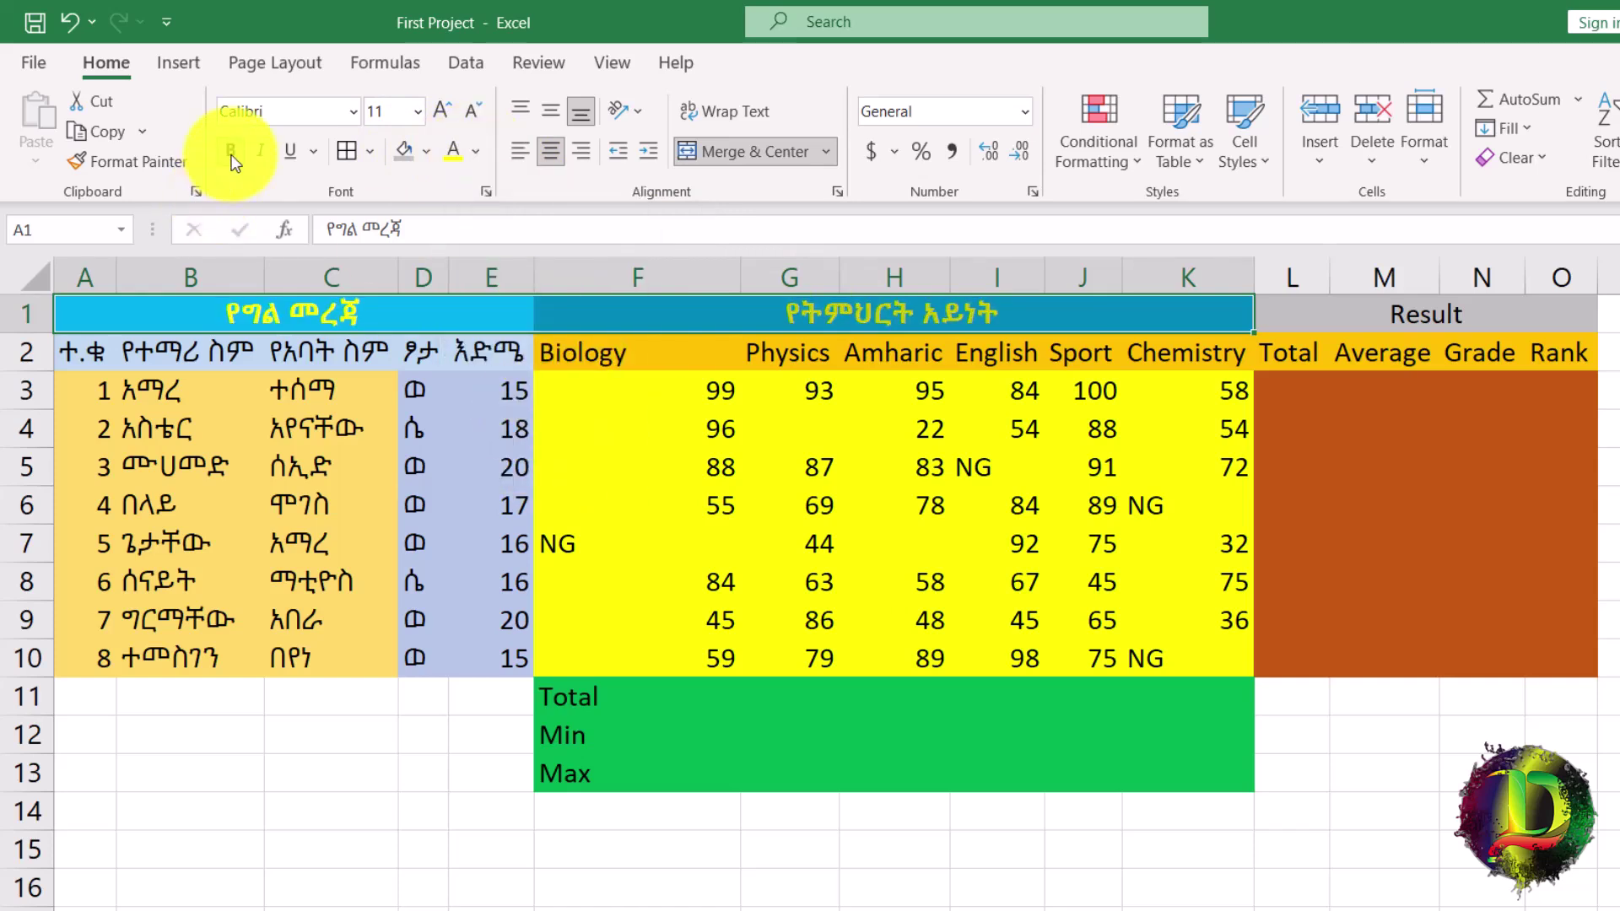
left_click(439, 114)
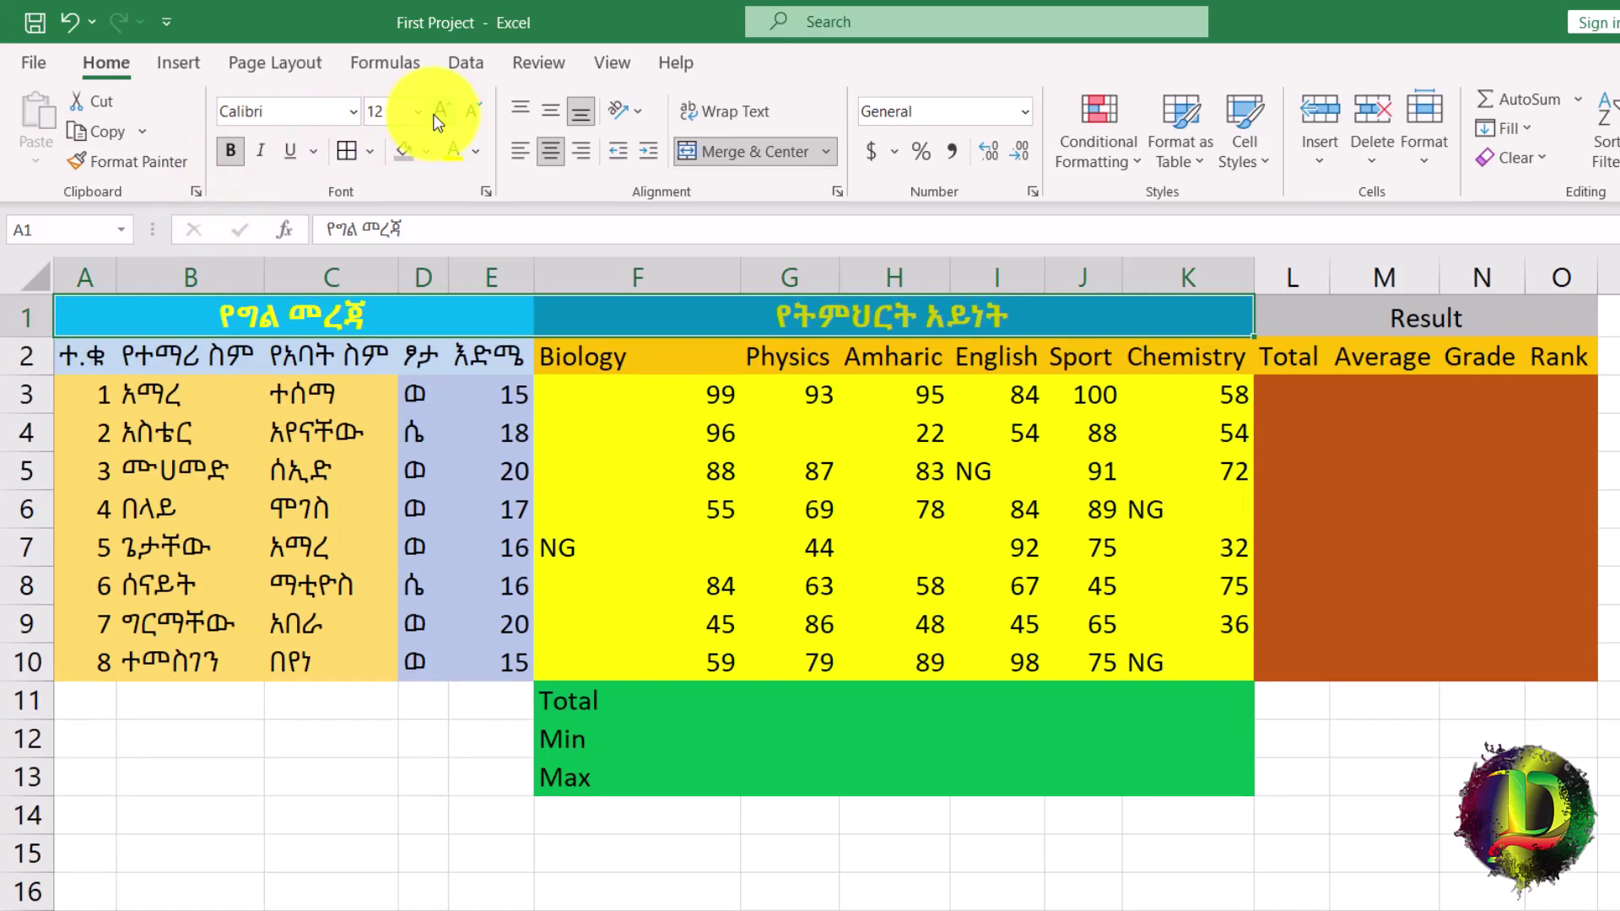
left_click_drag(84, 394, 87, 671)
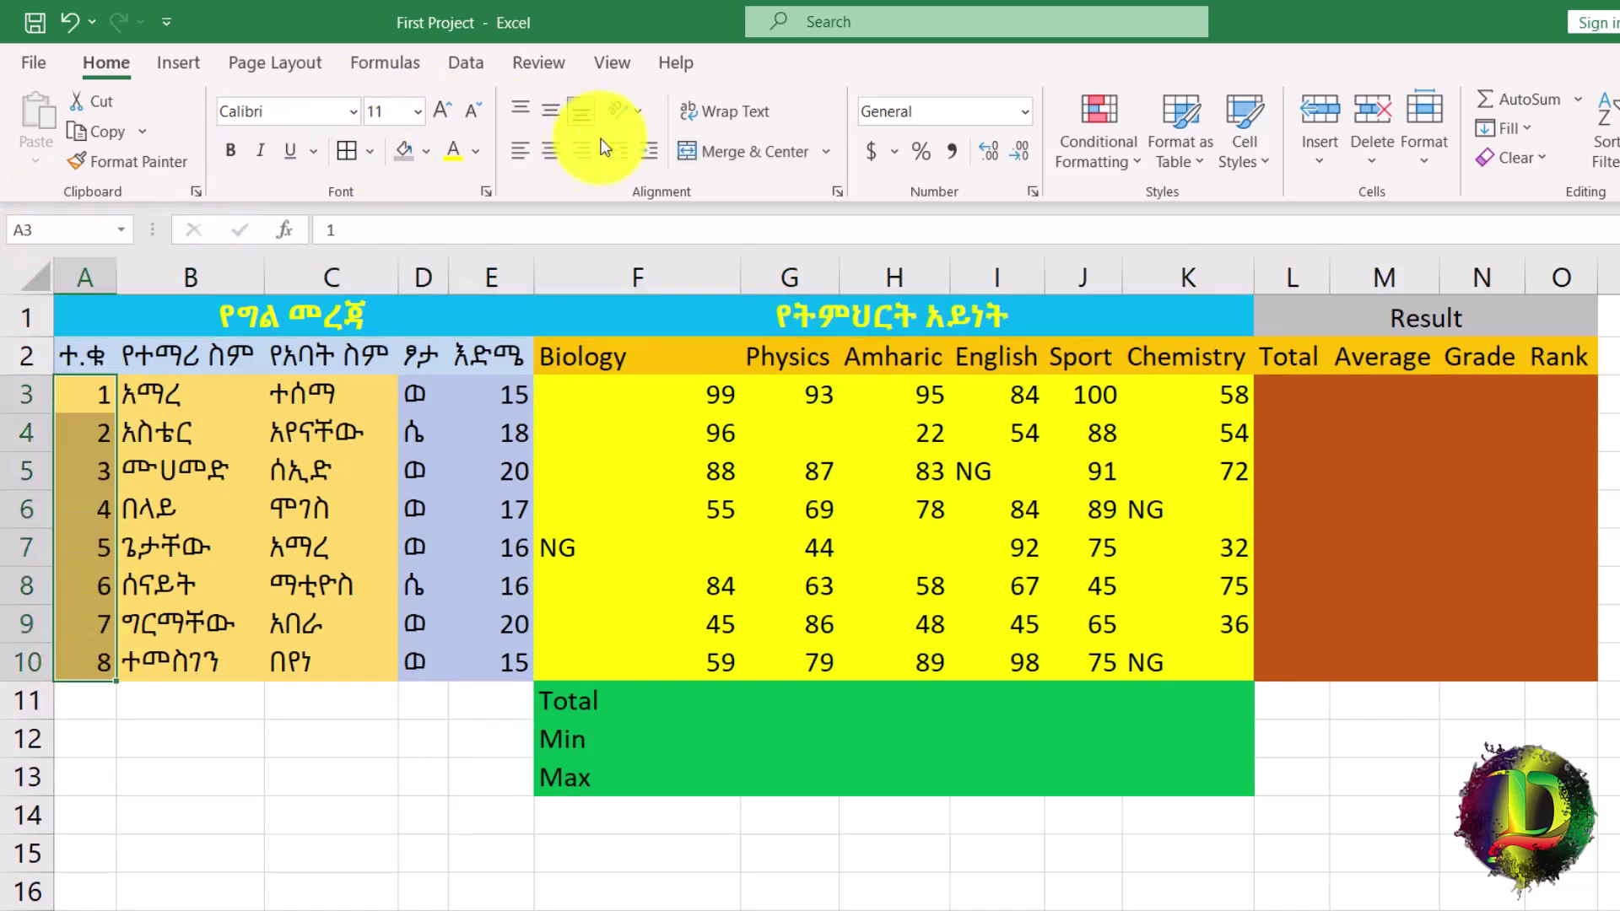
left_click(550, 152)
left_click_drag(417, 395, 1171, 662)
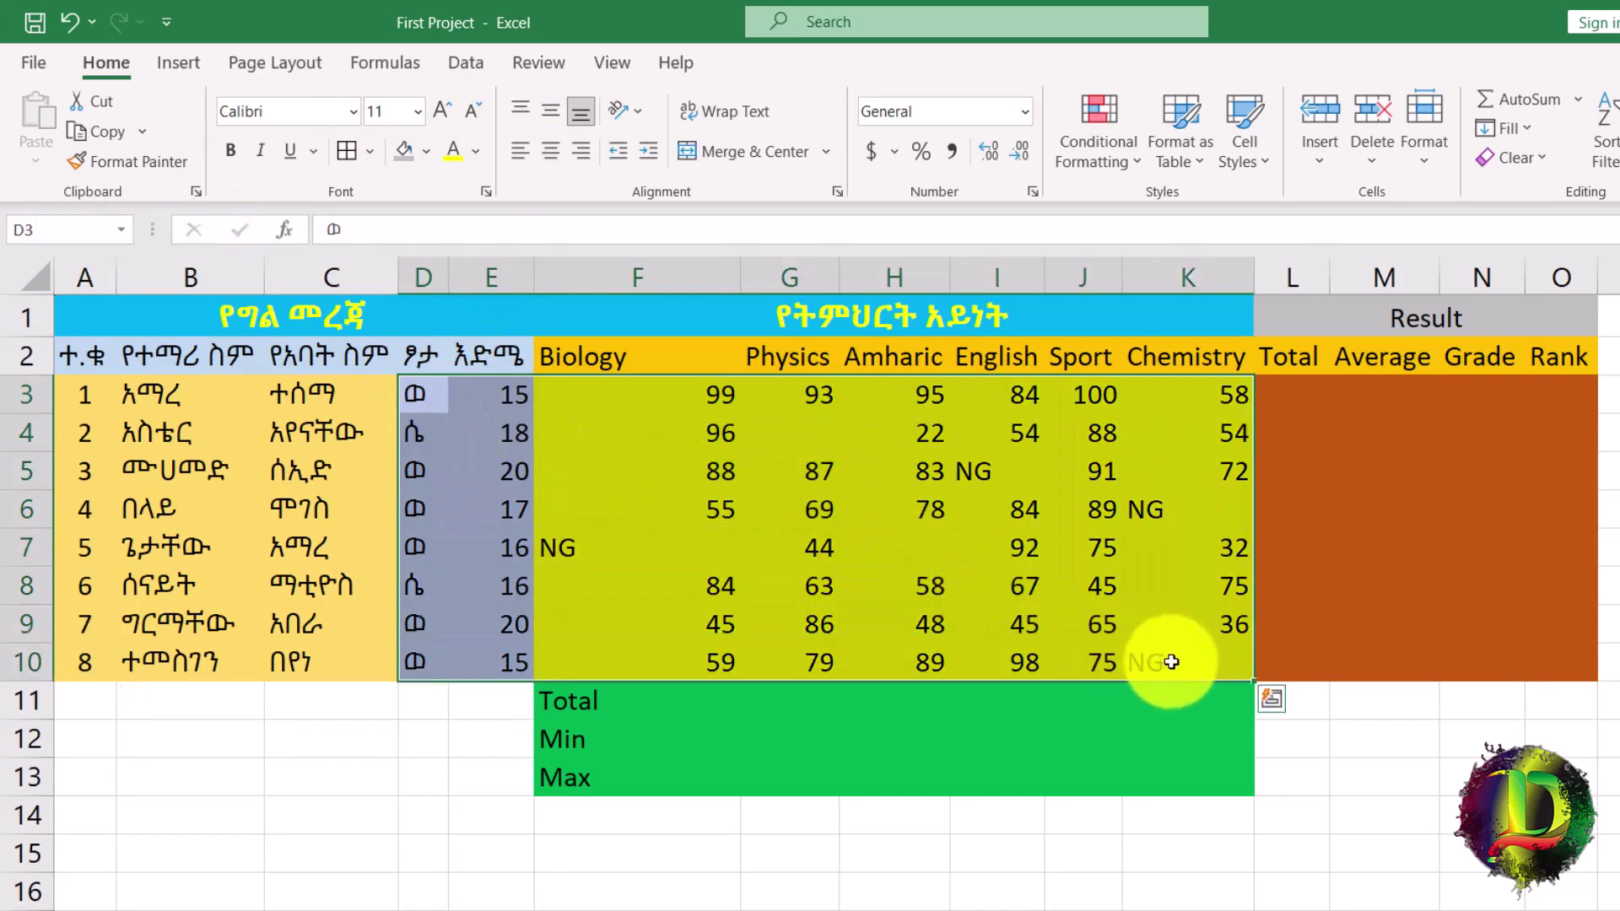
left_click(557, 160)
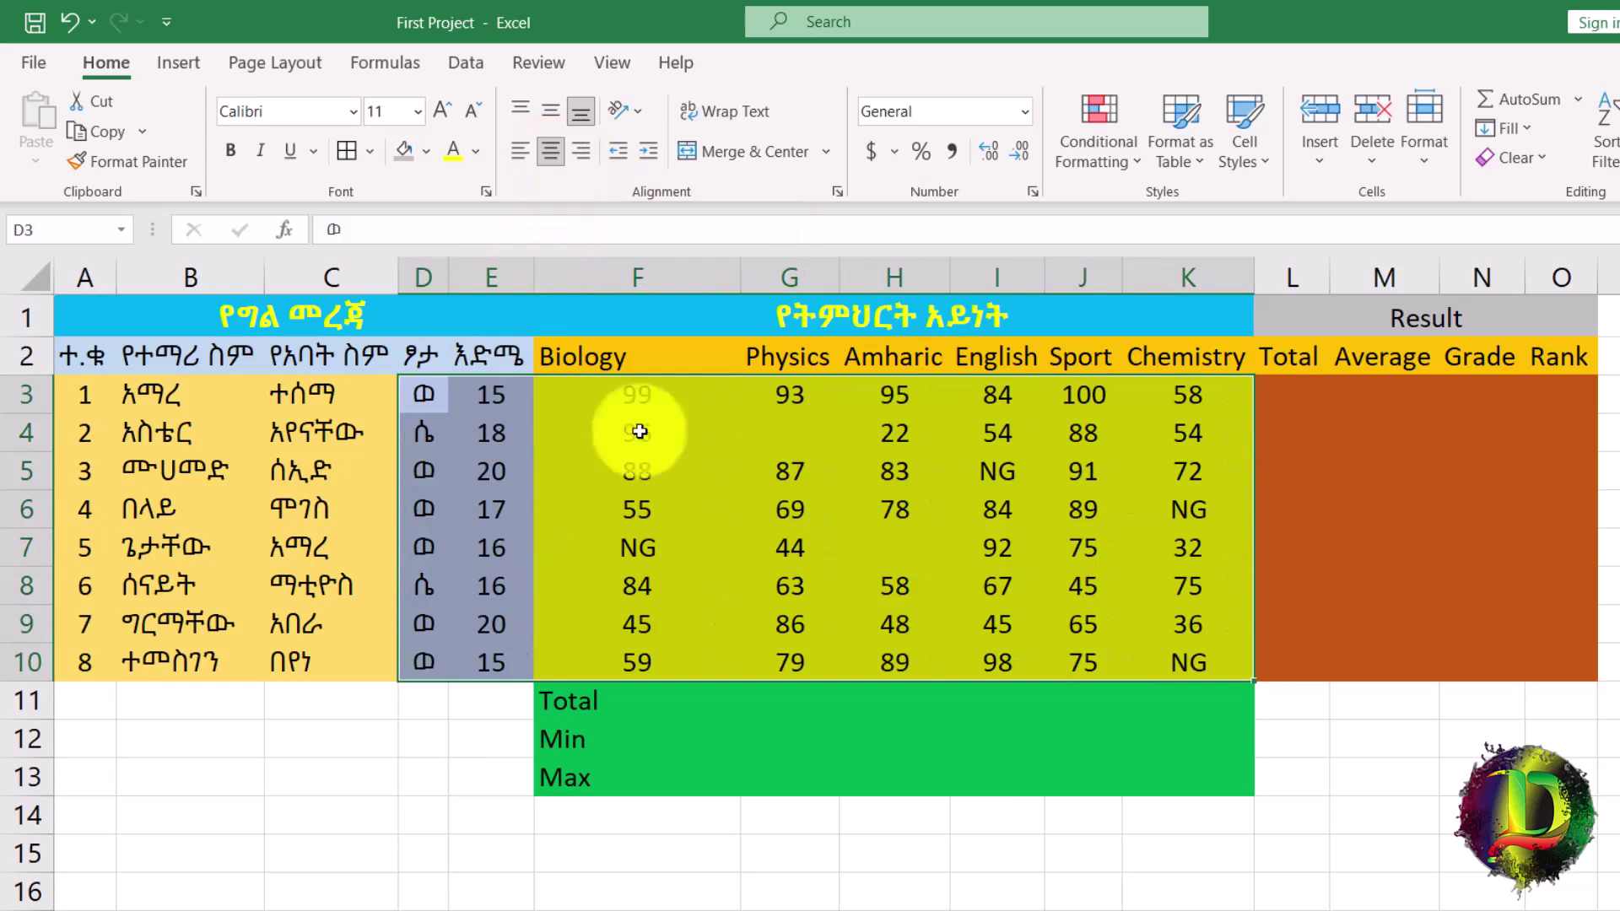
left_click(867, 812)
left_click(706, 425)
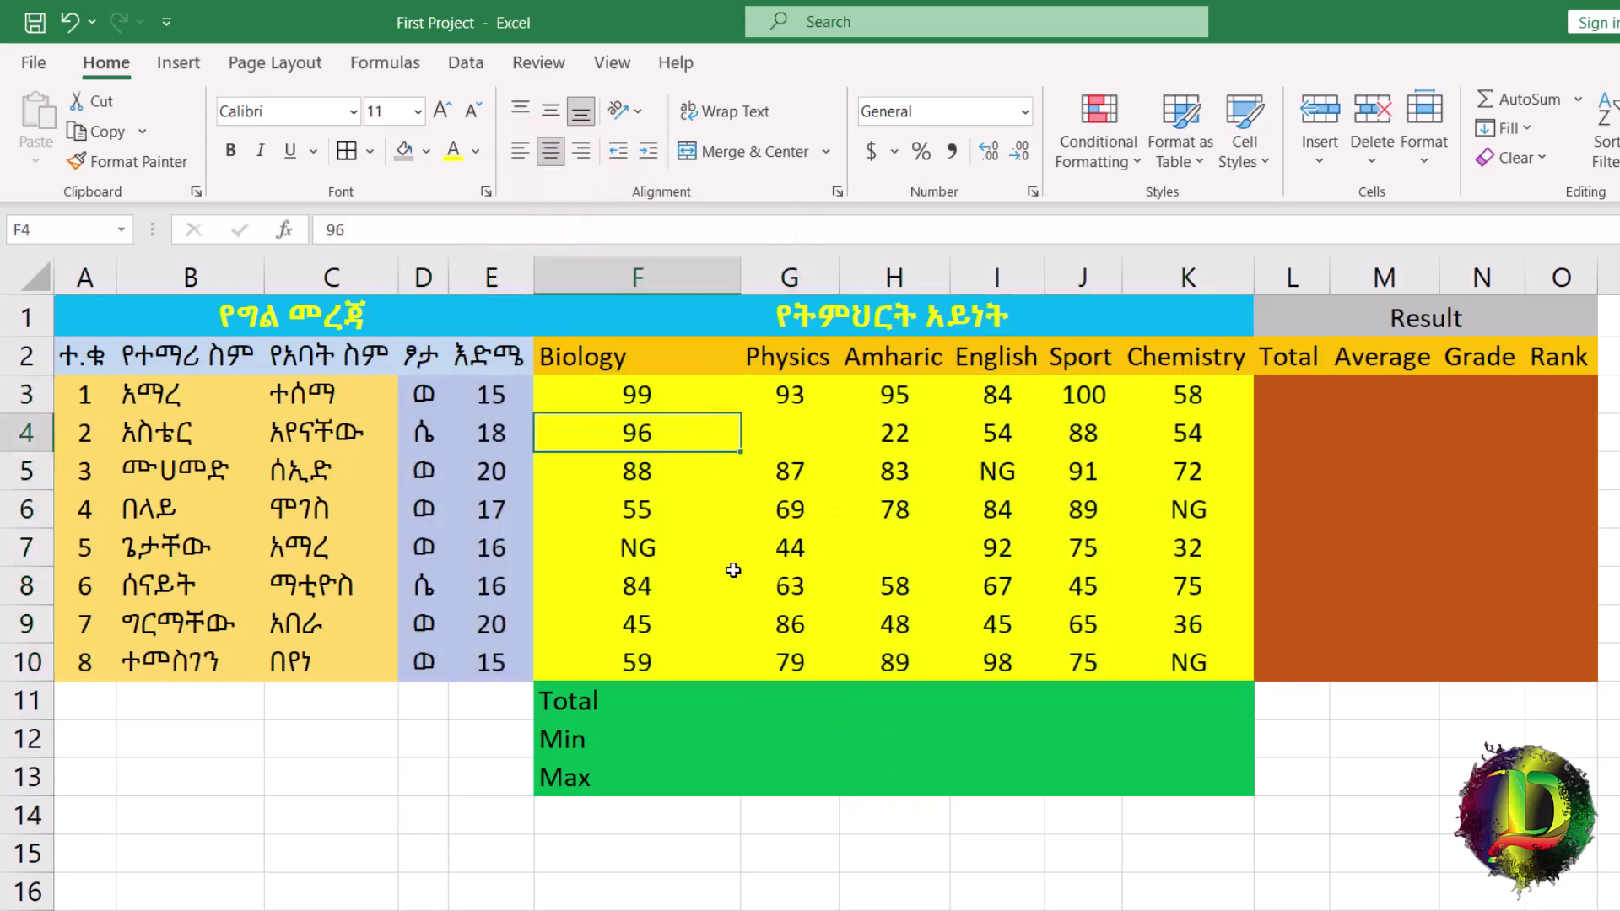
left_click(696, 581)
left_click(849, 535)
left_click(845, 433)
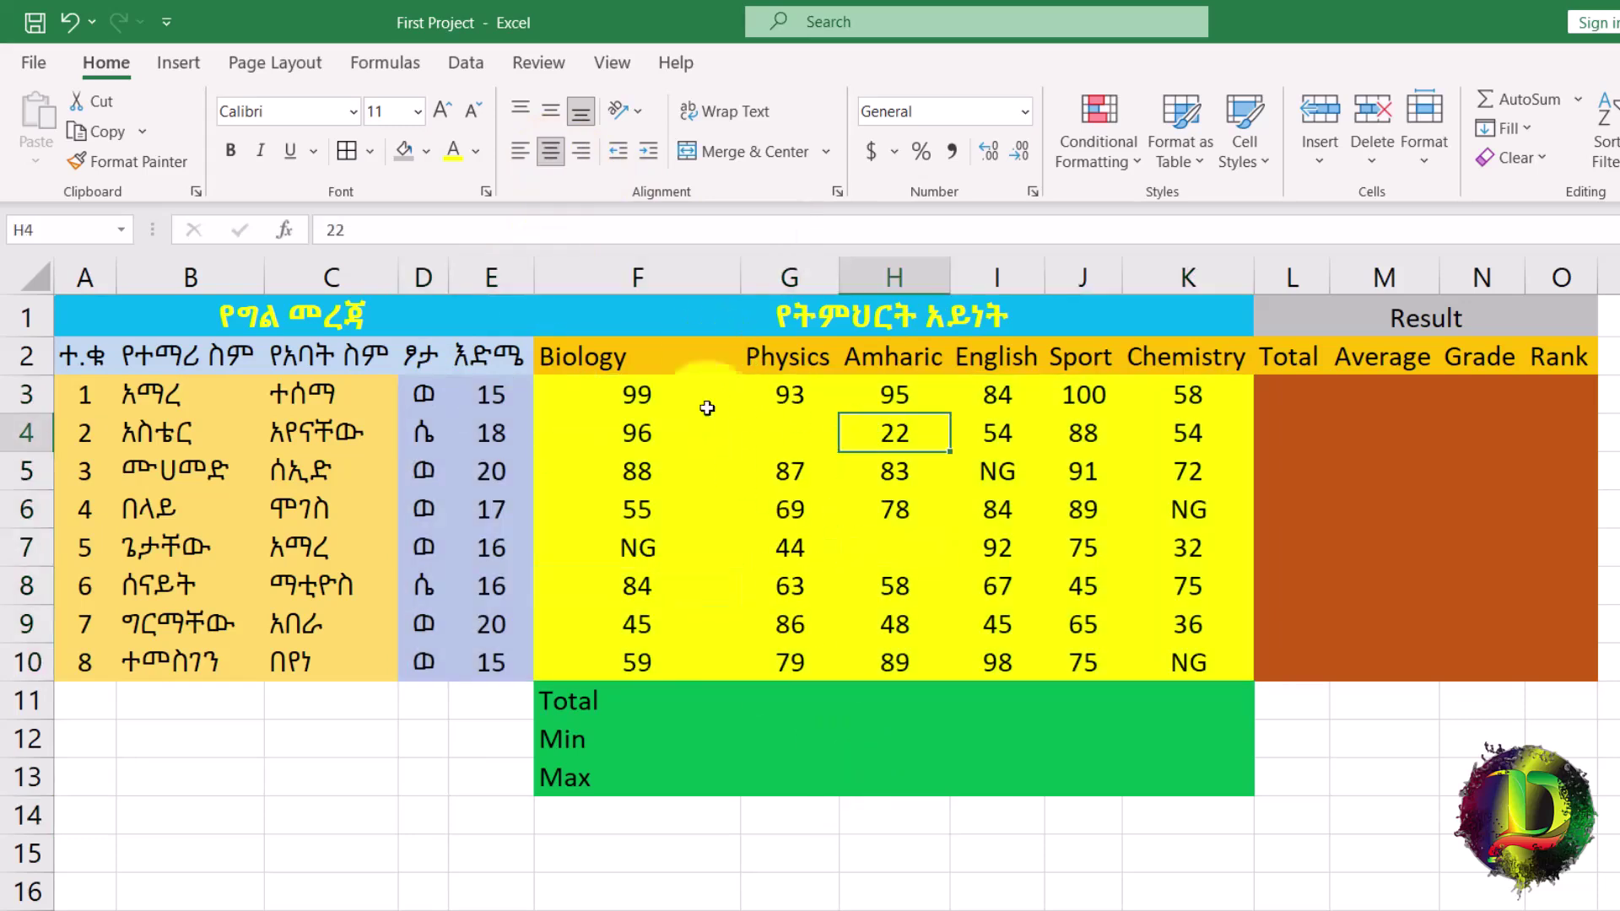
Apply All Borders to the mark sheet table A1:O10.
left_click_drag(108, 308, 1388, 667)
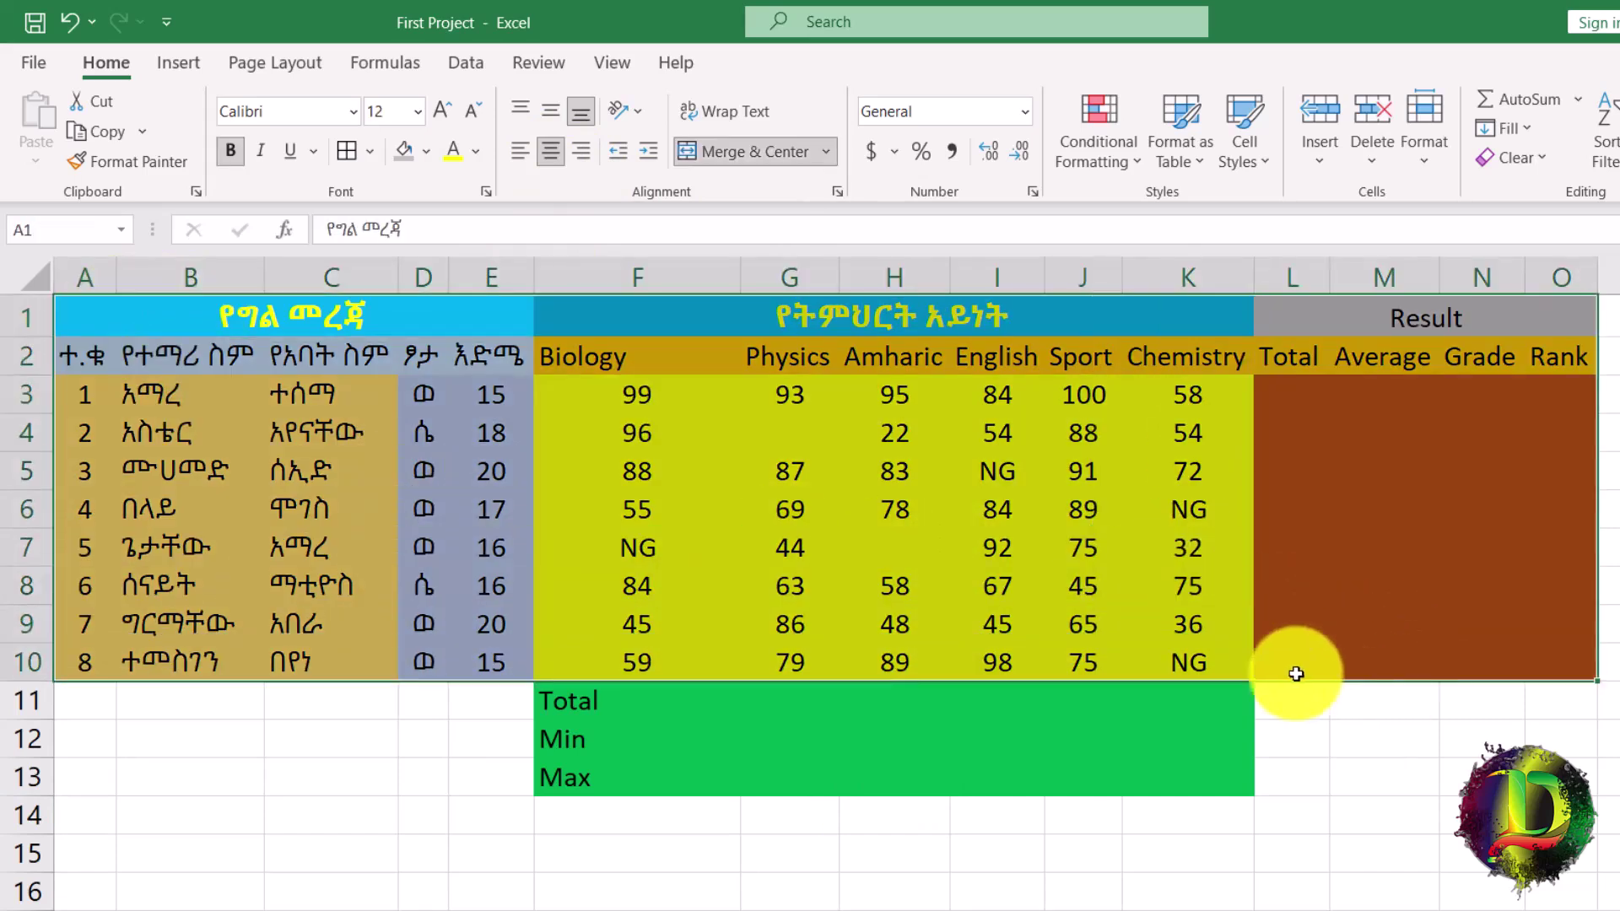
left_click_drag(565, 703, 1206, 780)
left_click_drag(92, 317, 1448, 675)
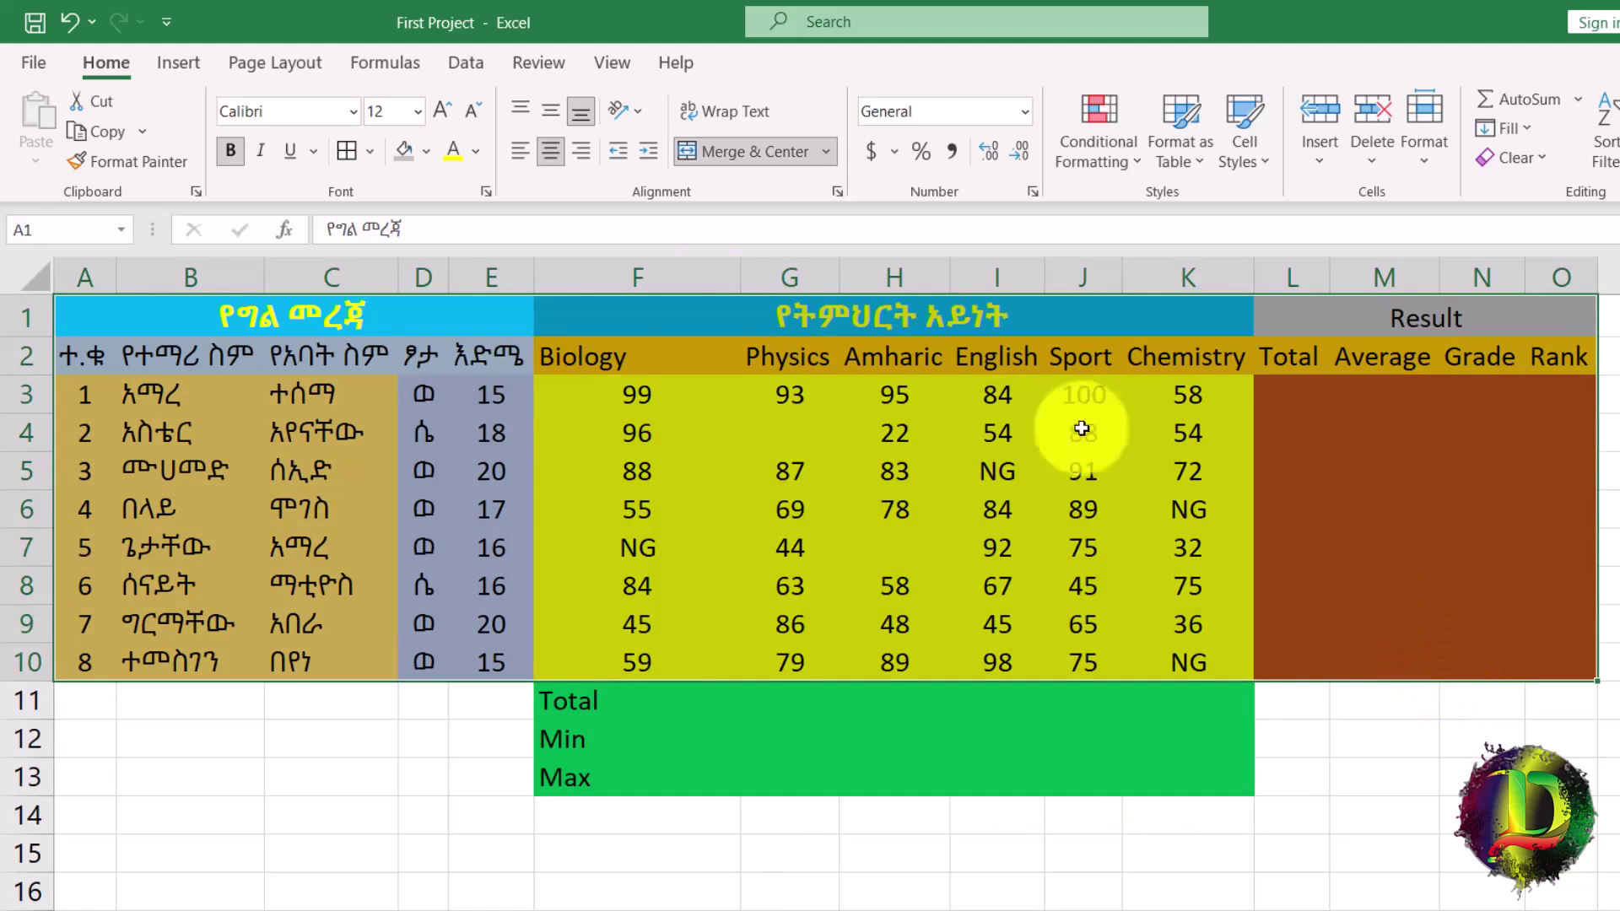
left_click(375, 163)
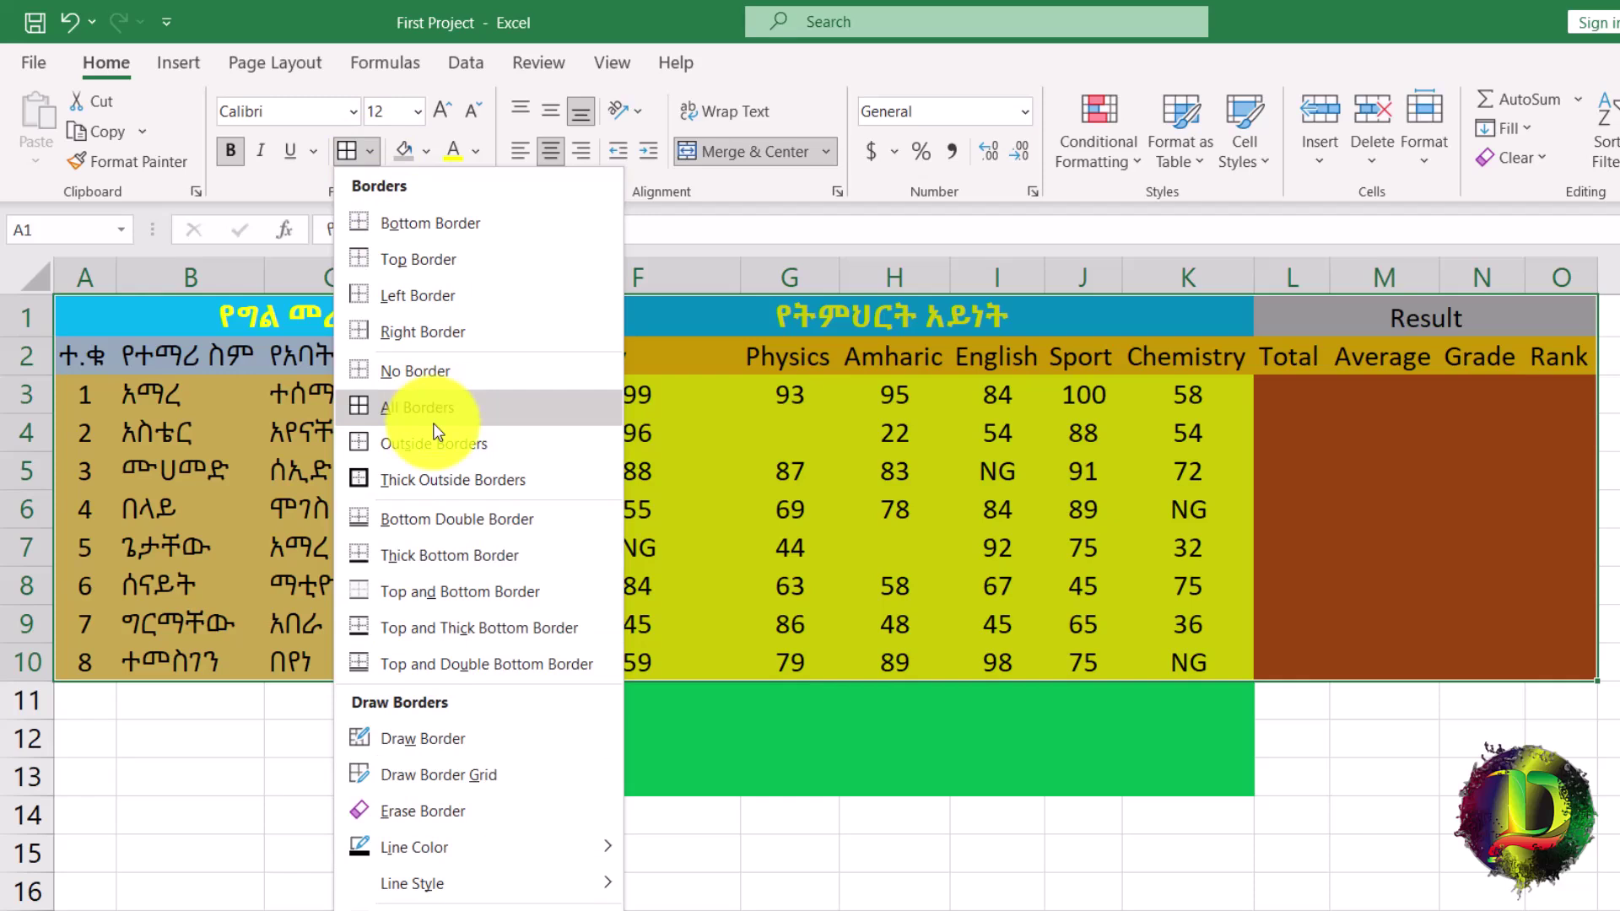
left_click(422, 407)
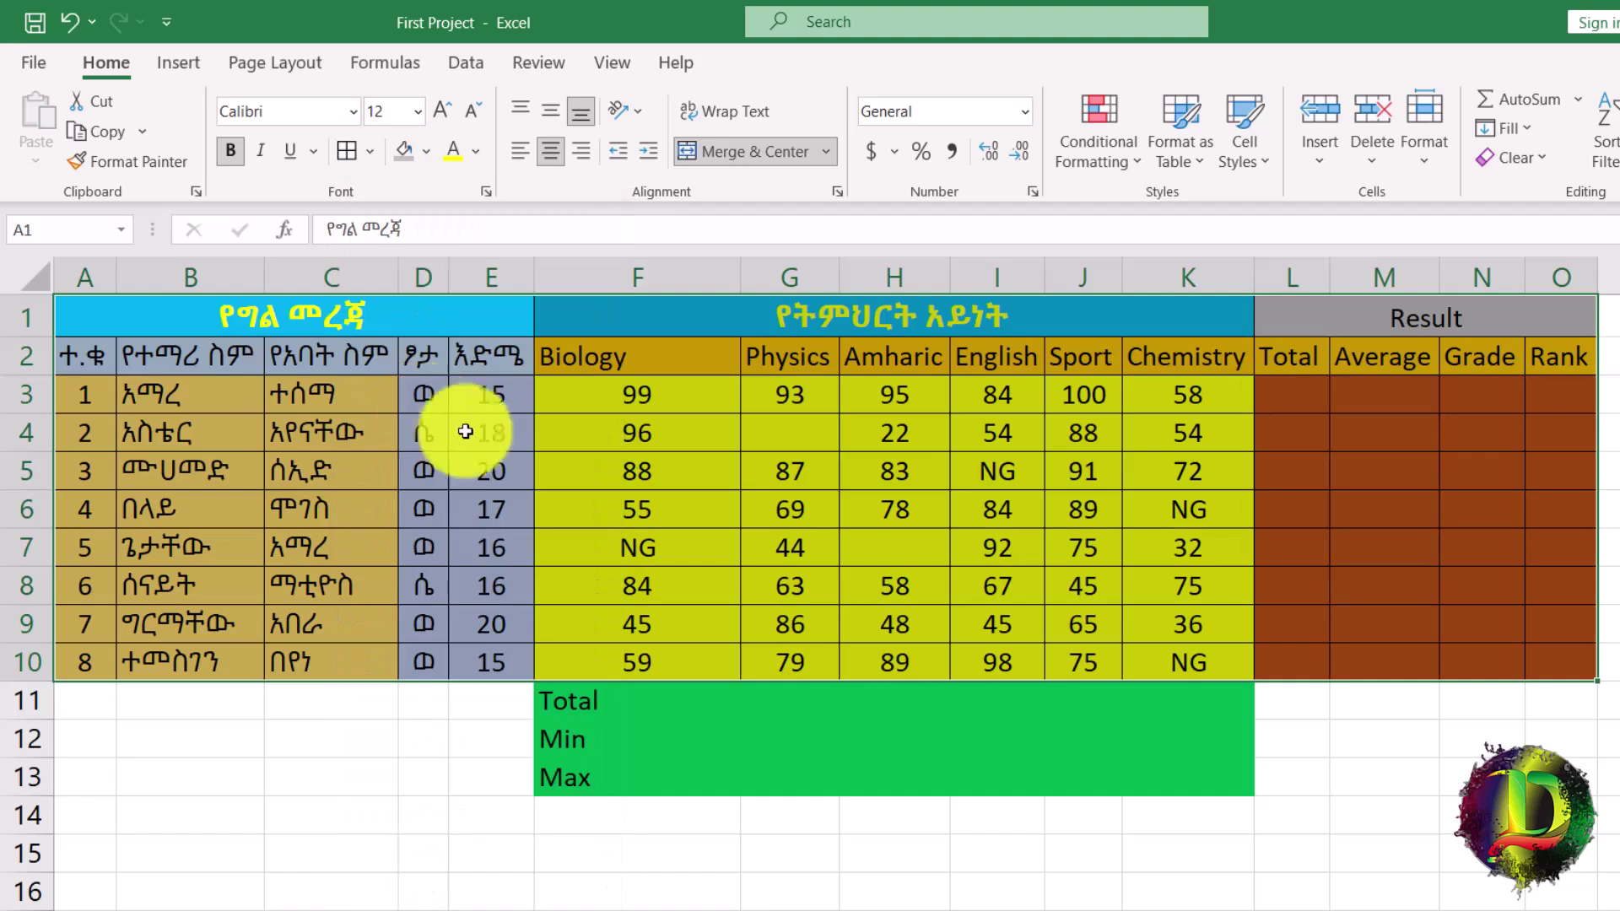
Apply All Borders to the Total, Min and Max block F11:K13.
left_click_drag(601, 698, 1190, 780)
left_click(343, 150)
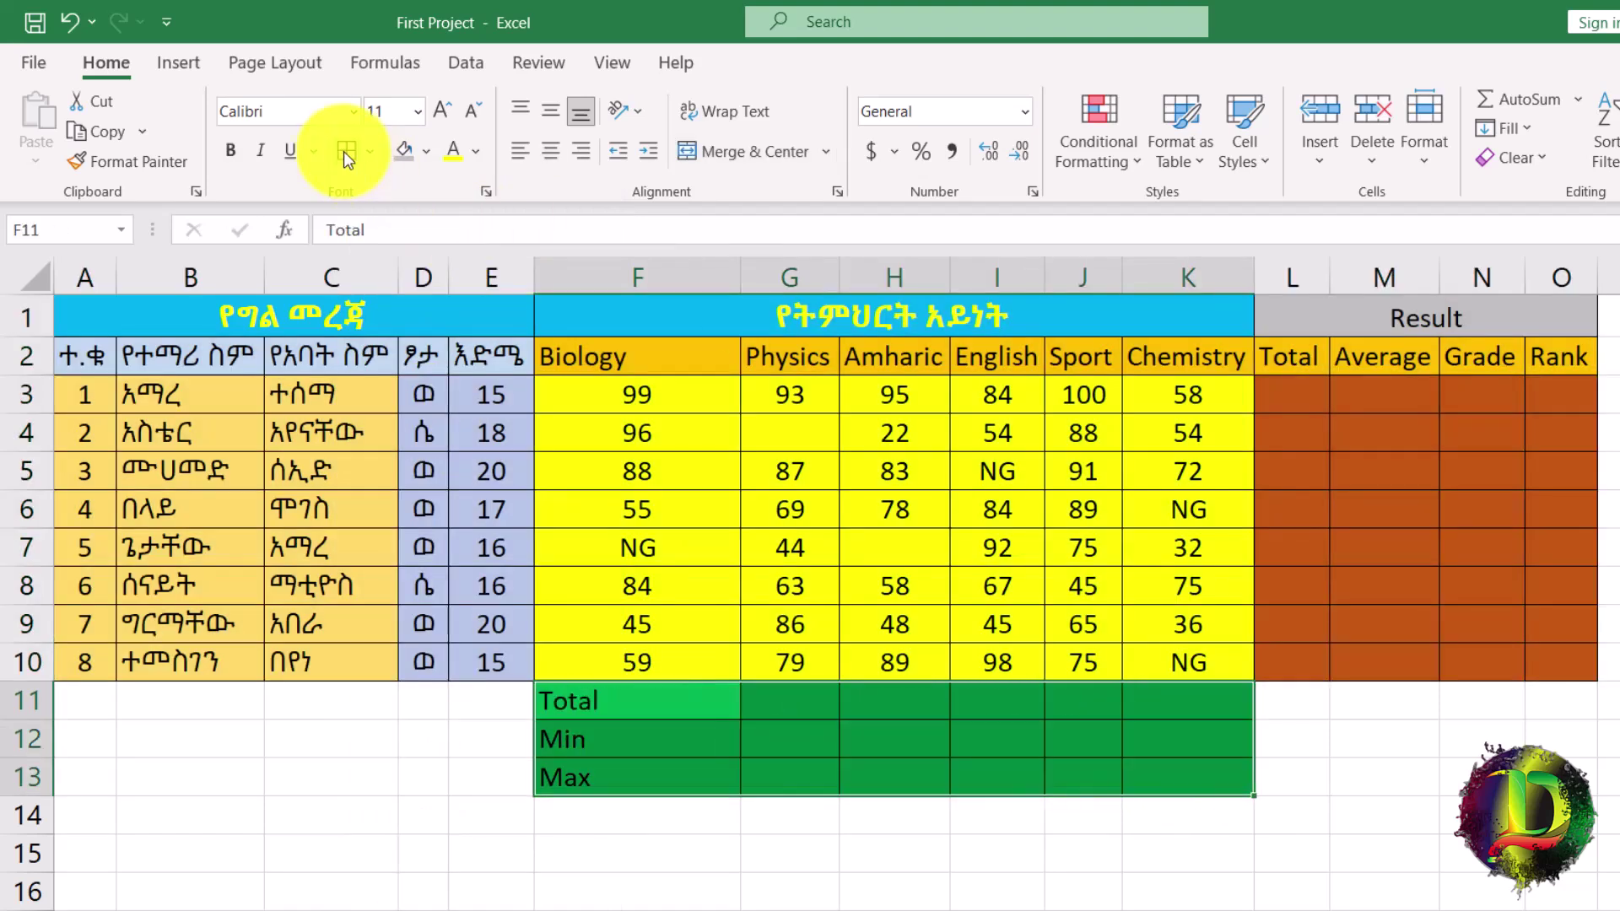
left_click(386, 860)
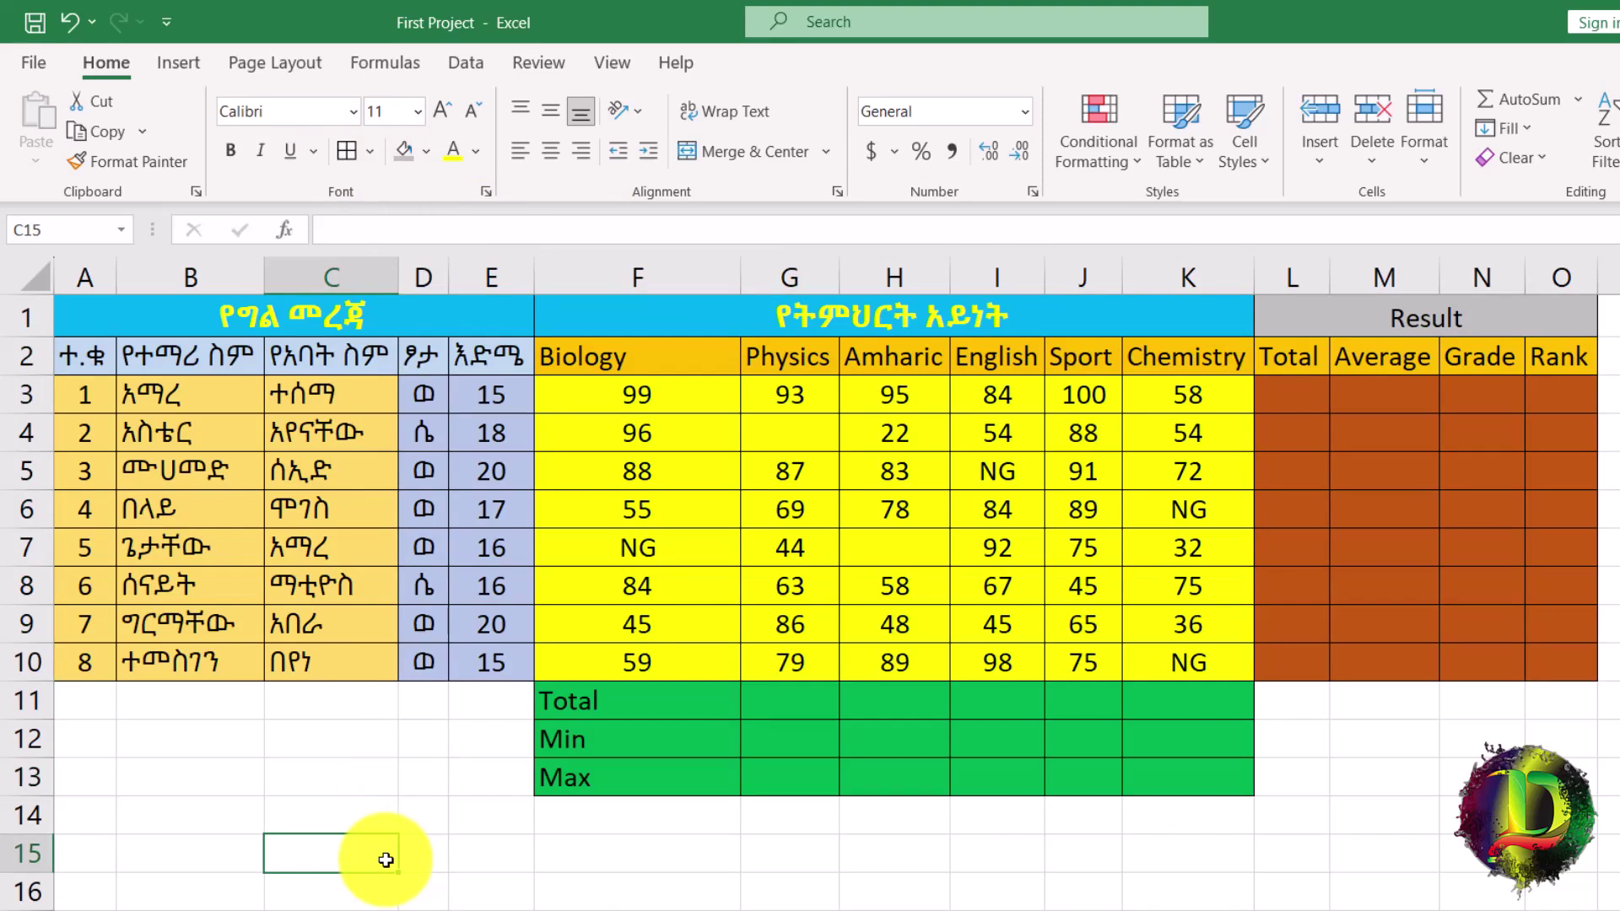
left_click_drag(119, 318, 1489, 772)
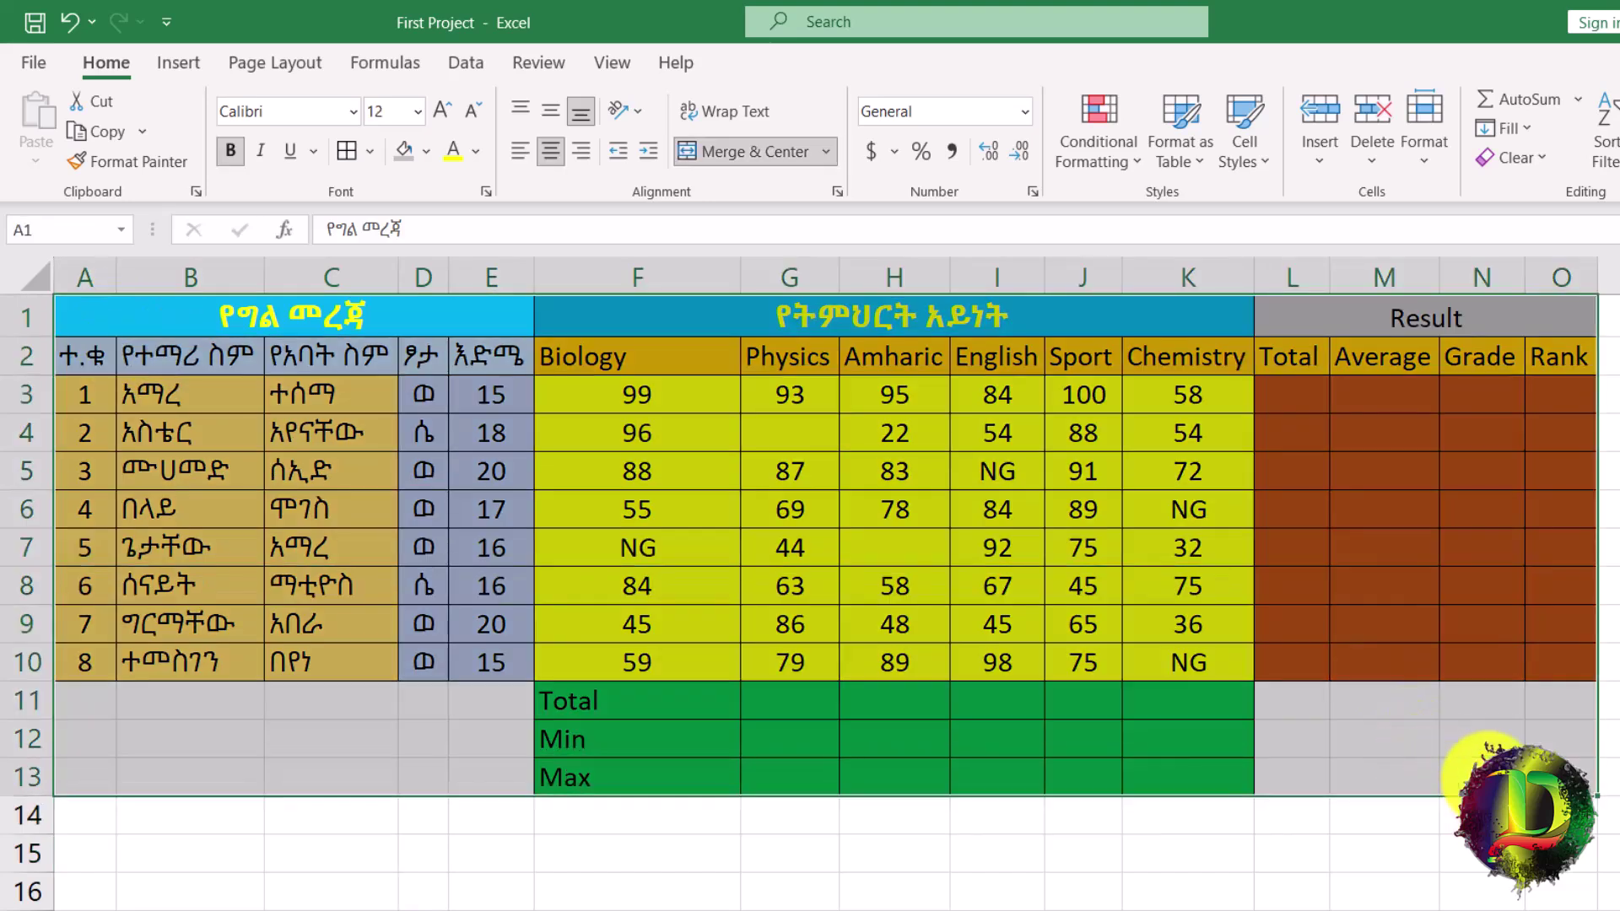
left_click_drag(84, 278, 1561, 278)
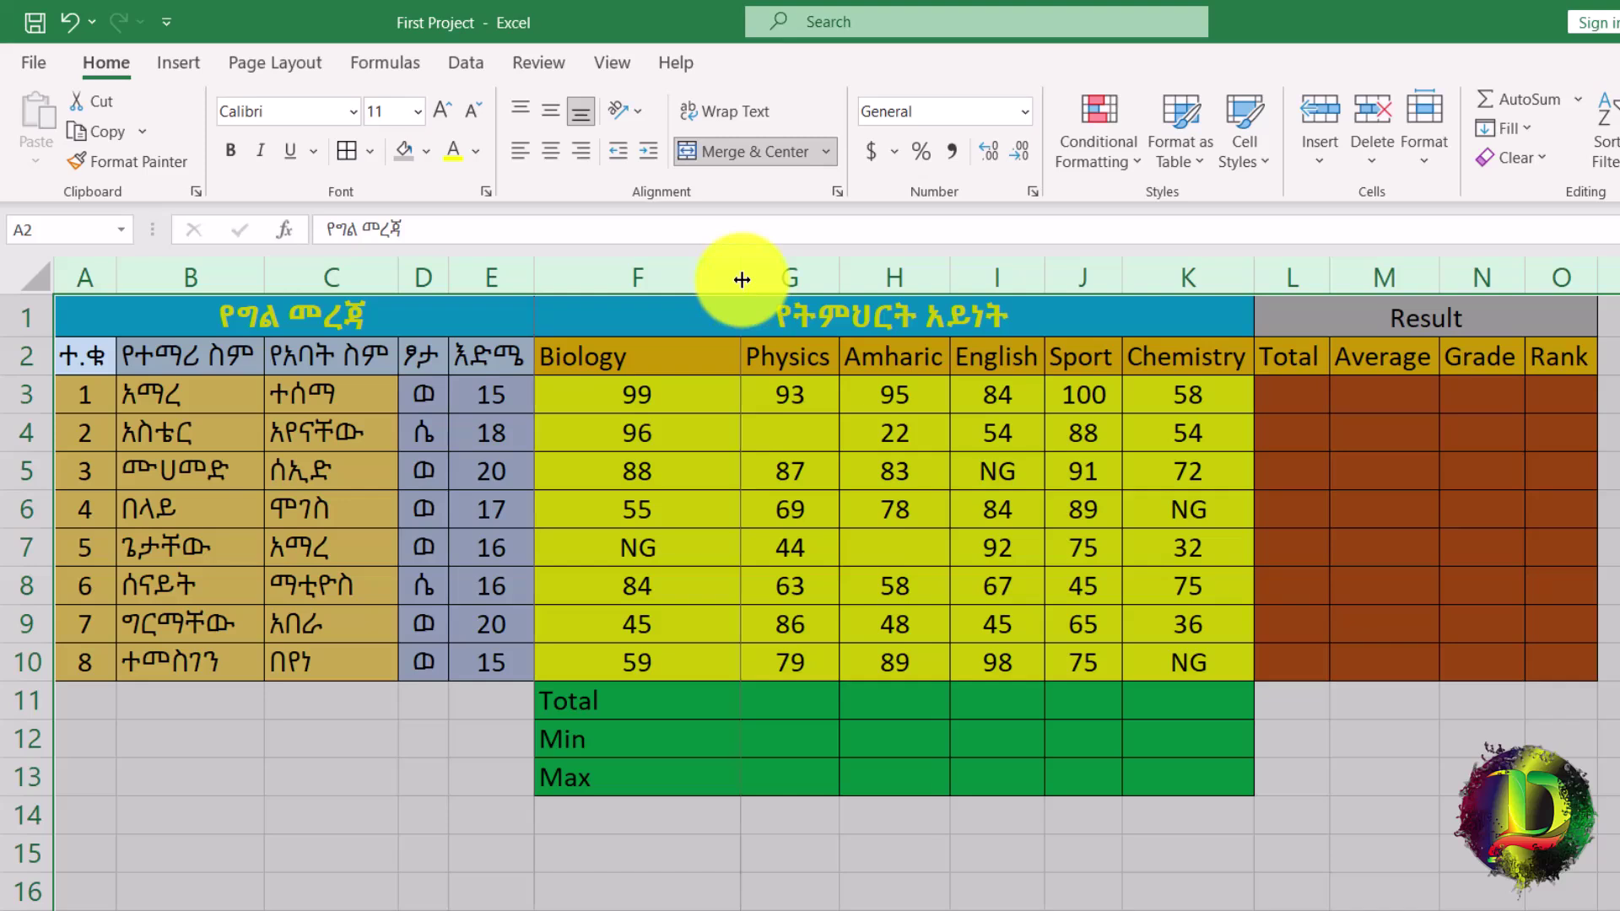
AutoFit columns A through L so the subject and result columns fit their contents.
double_click(742, 279)
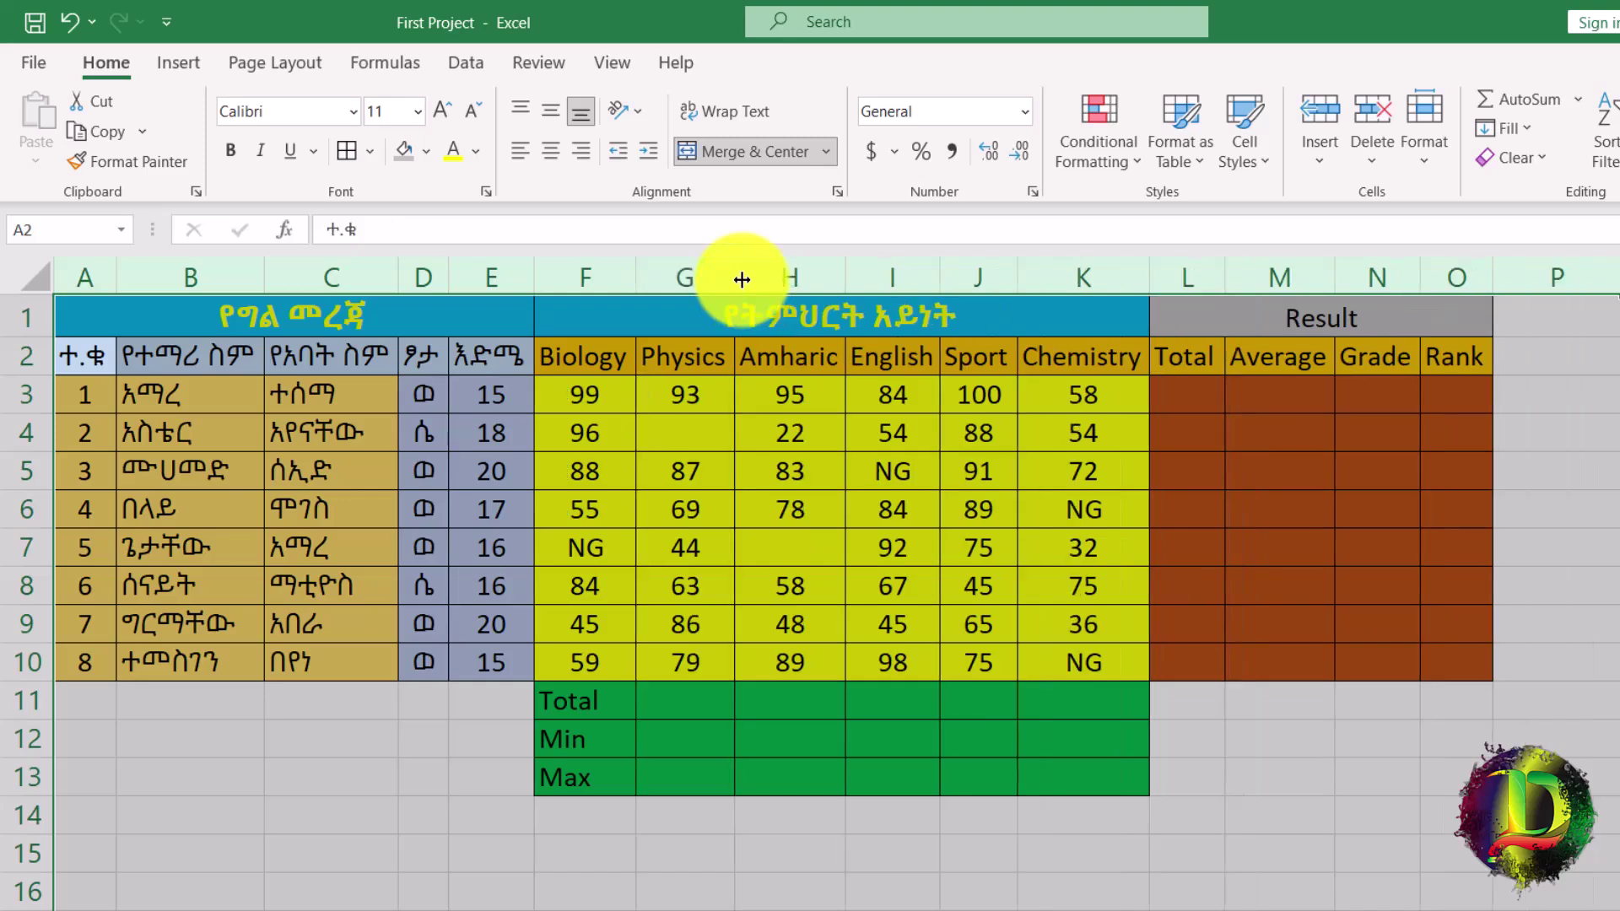
left_click(857, 723)
left_click_drag(590, 356, 965, 369)
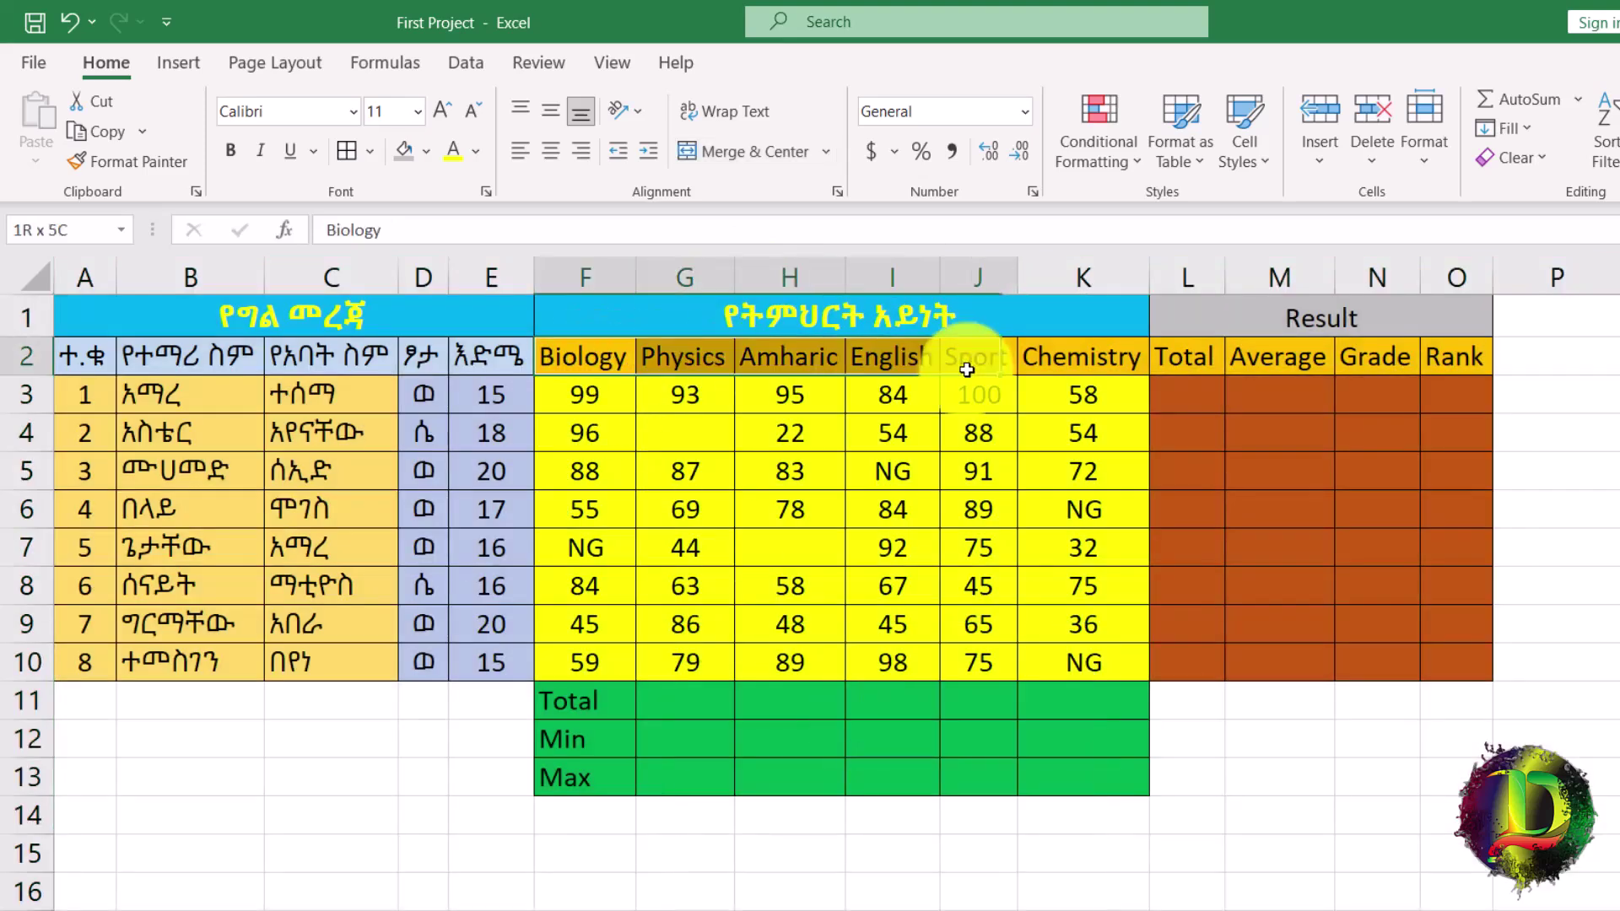
left_click_drag(590, 394, 1078, 666)
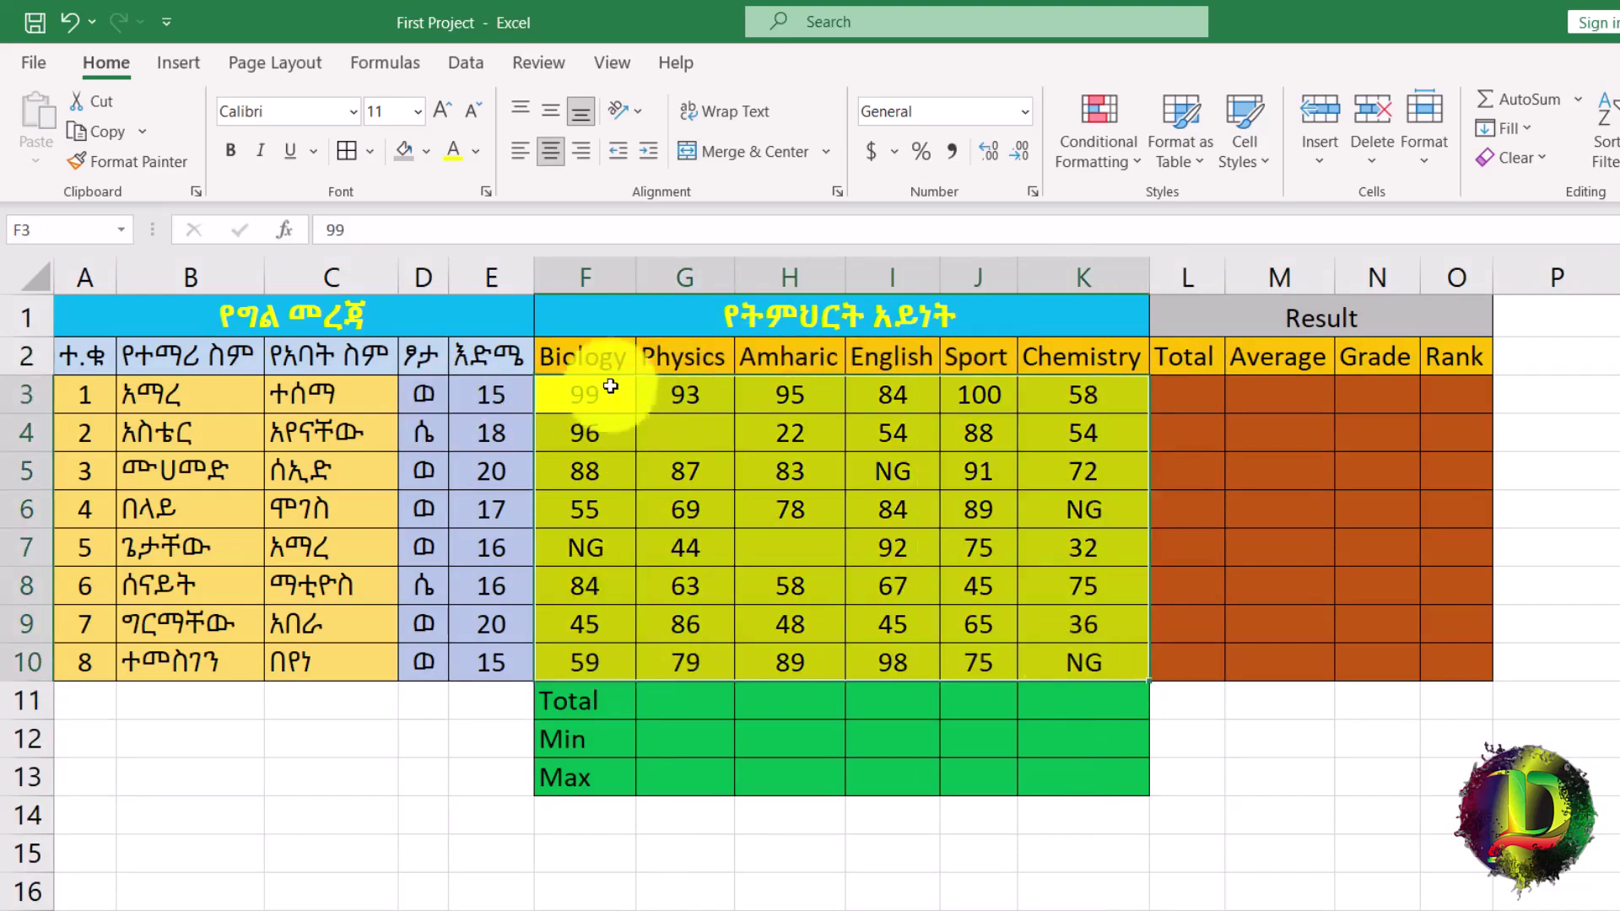
Angle the subject headers Biology–Chemistry (F2:K2) counterclockwise and center the student name header B2.
left_click_drag(586, 359, 1067, 358)
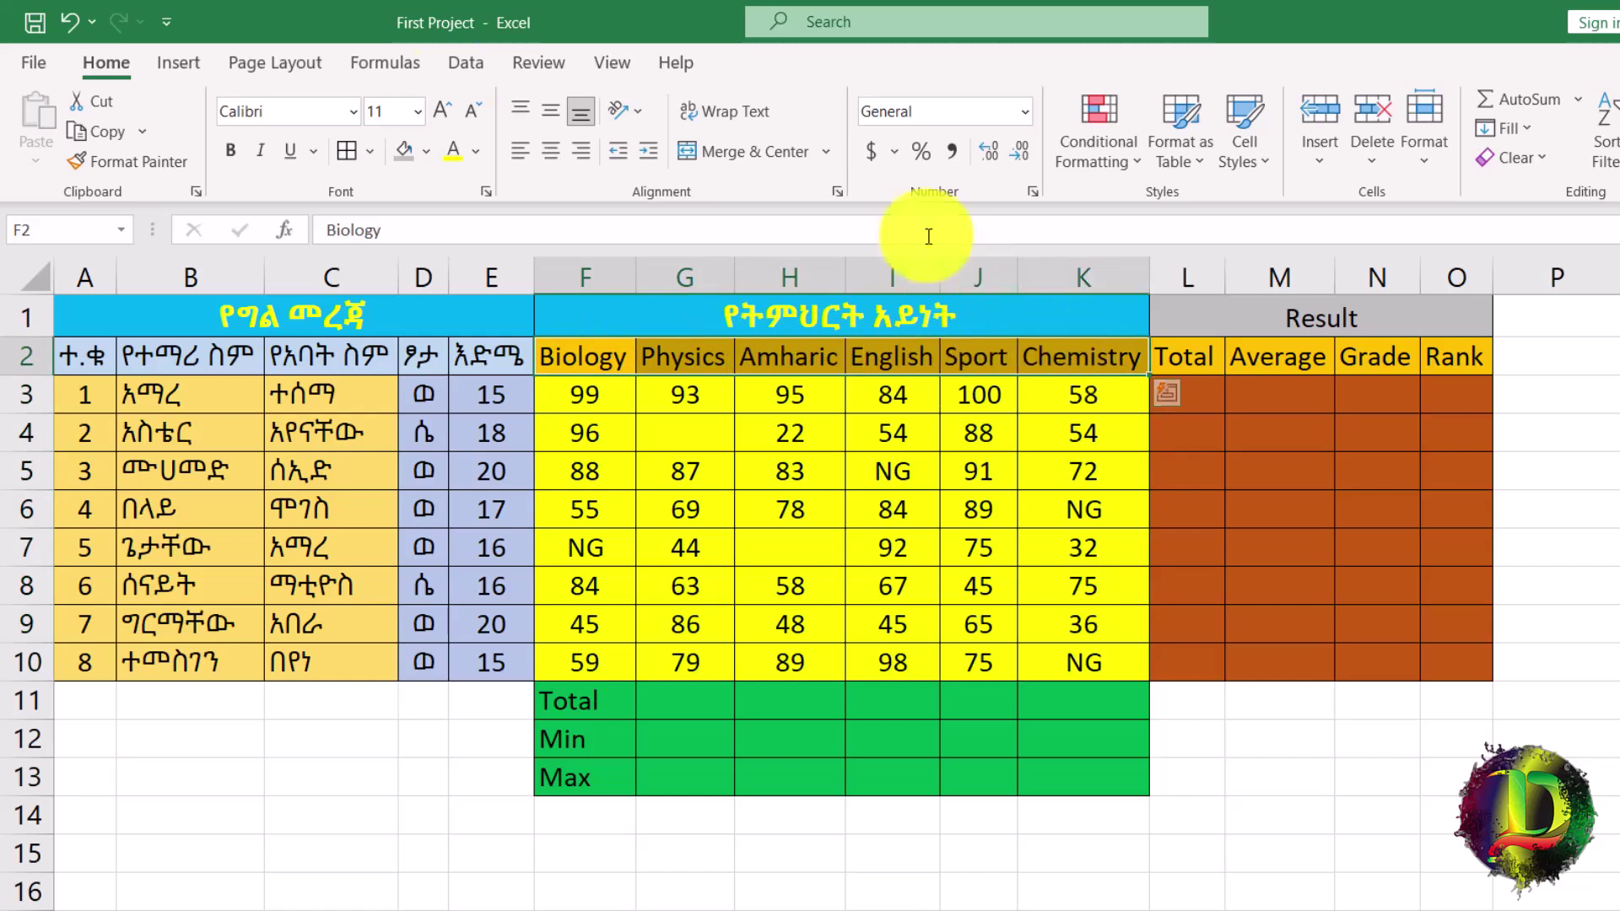
left_click(638, 103)
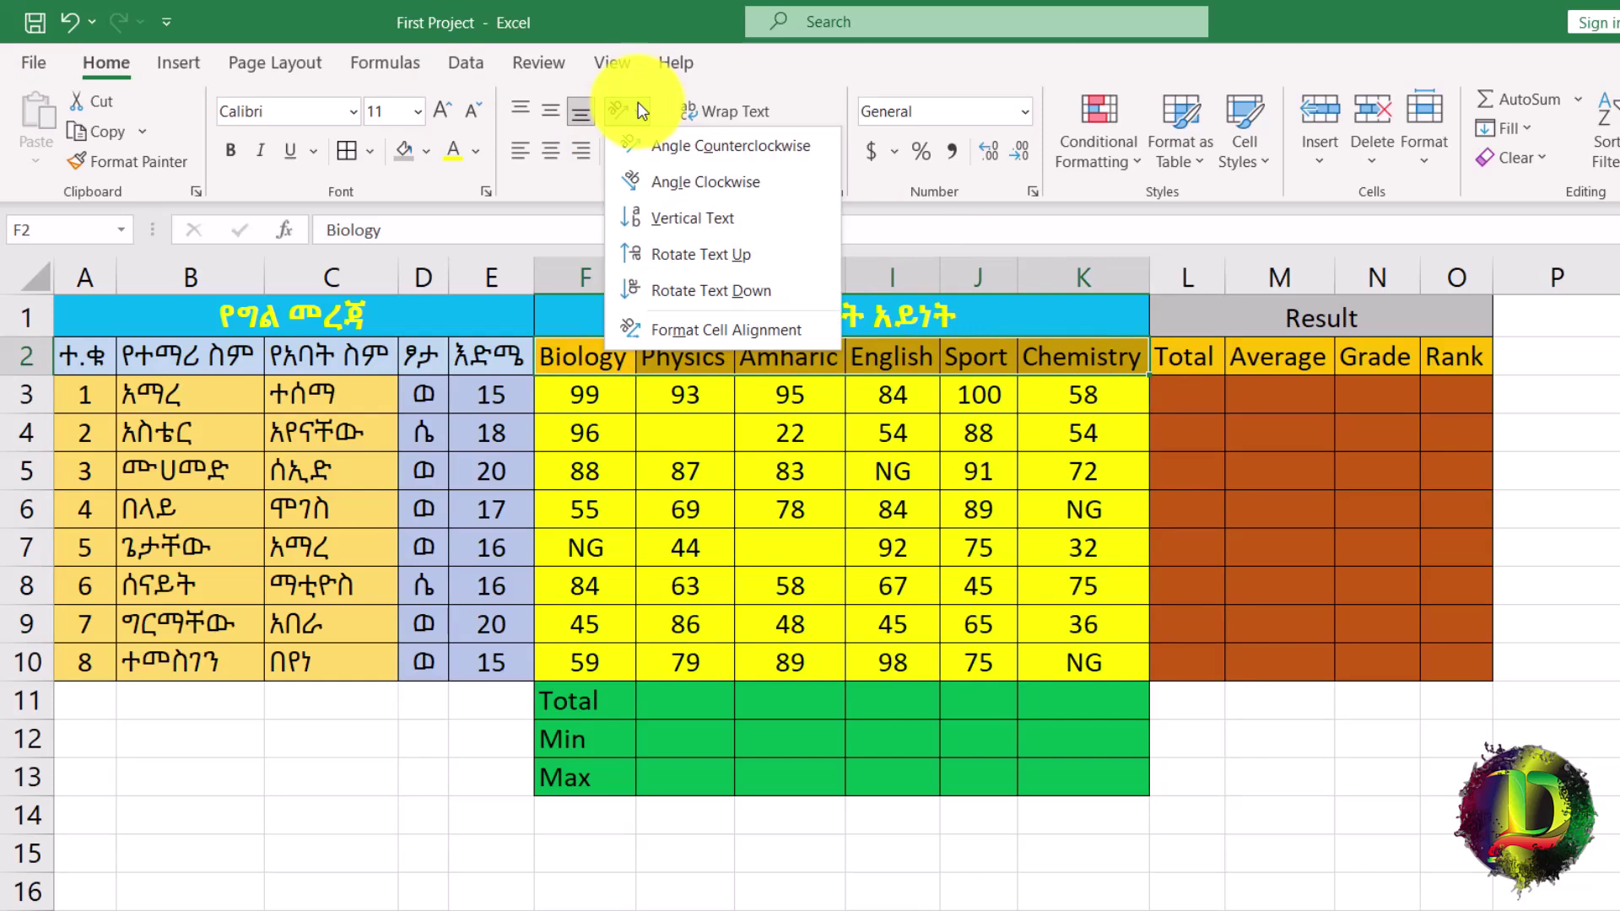
left_click(713, 147)
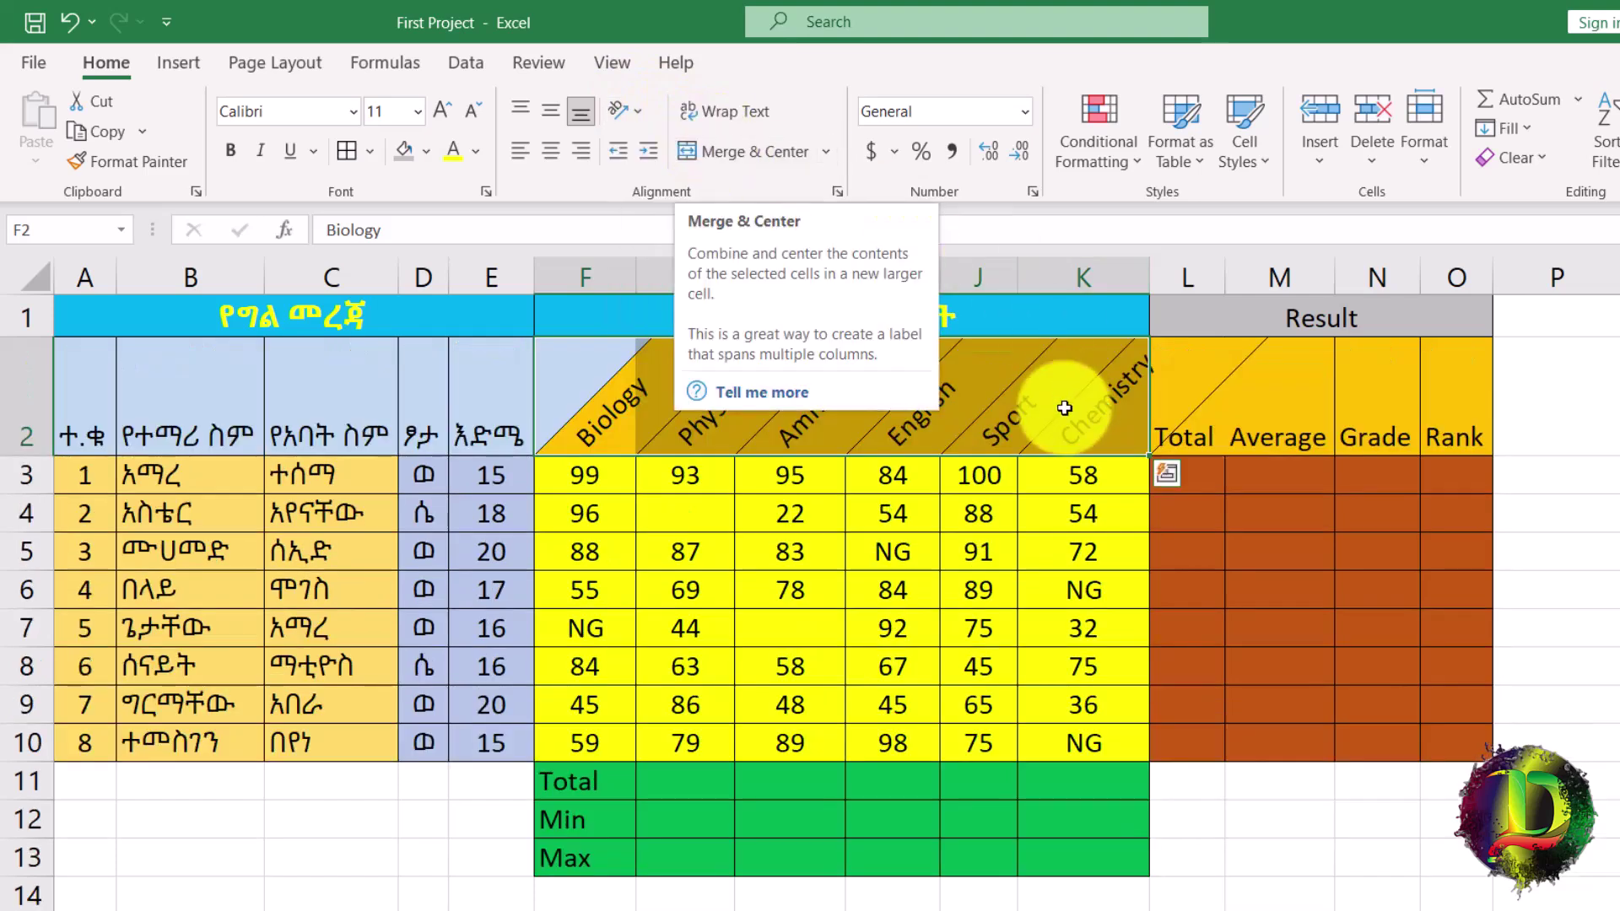
left_click_drag(1130, 414, 634, 381)
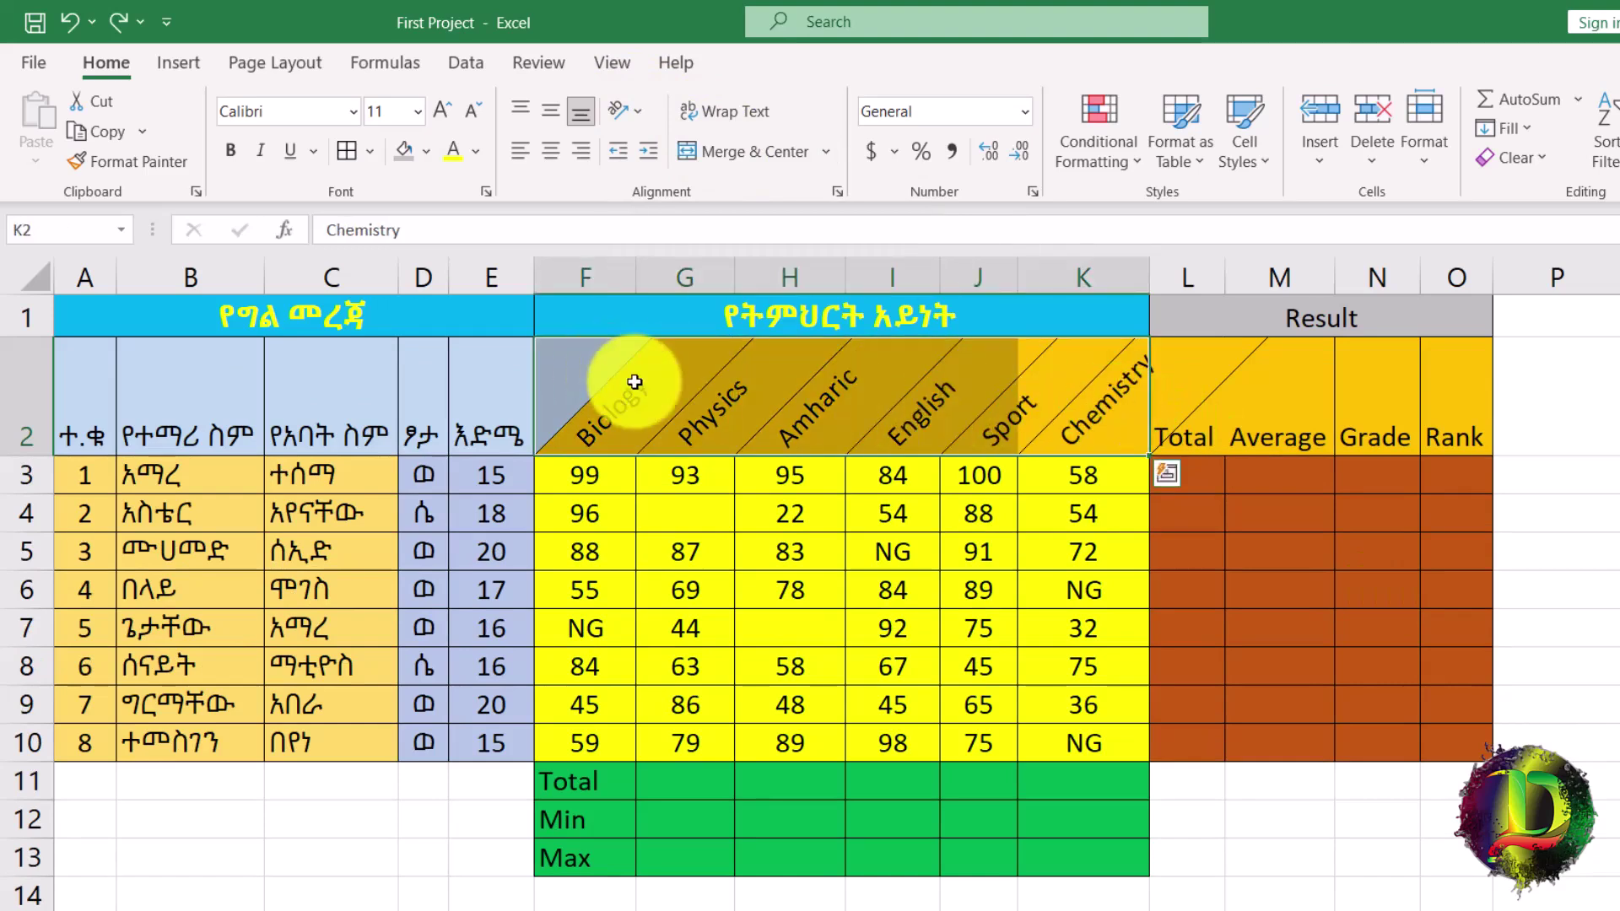
left_click(224, 396)
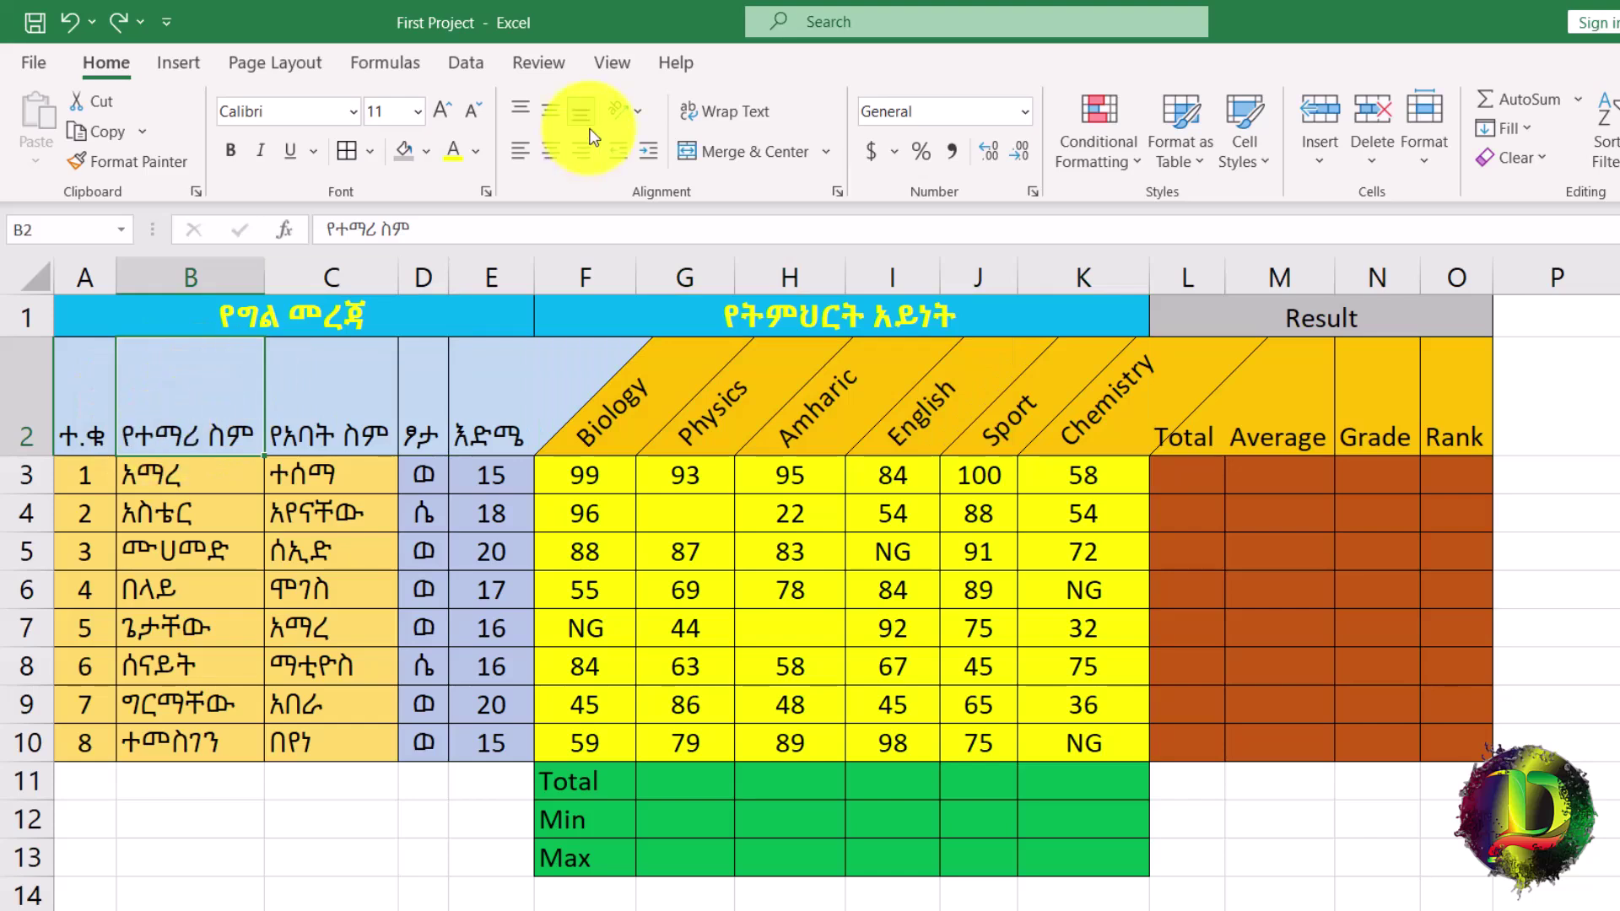
left_click(553, 154)
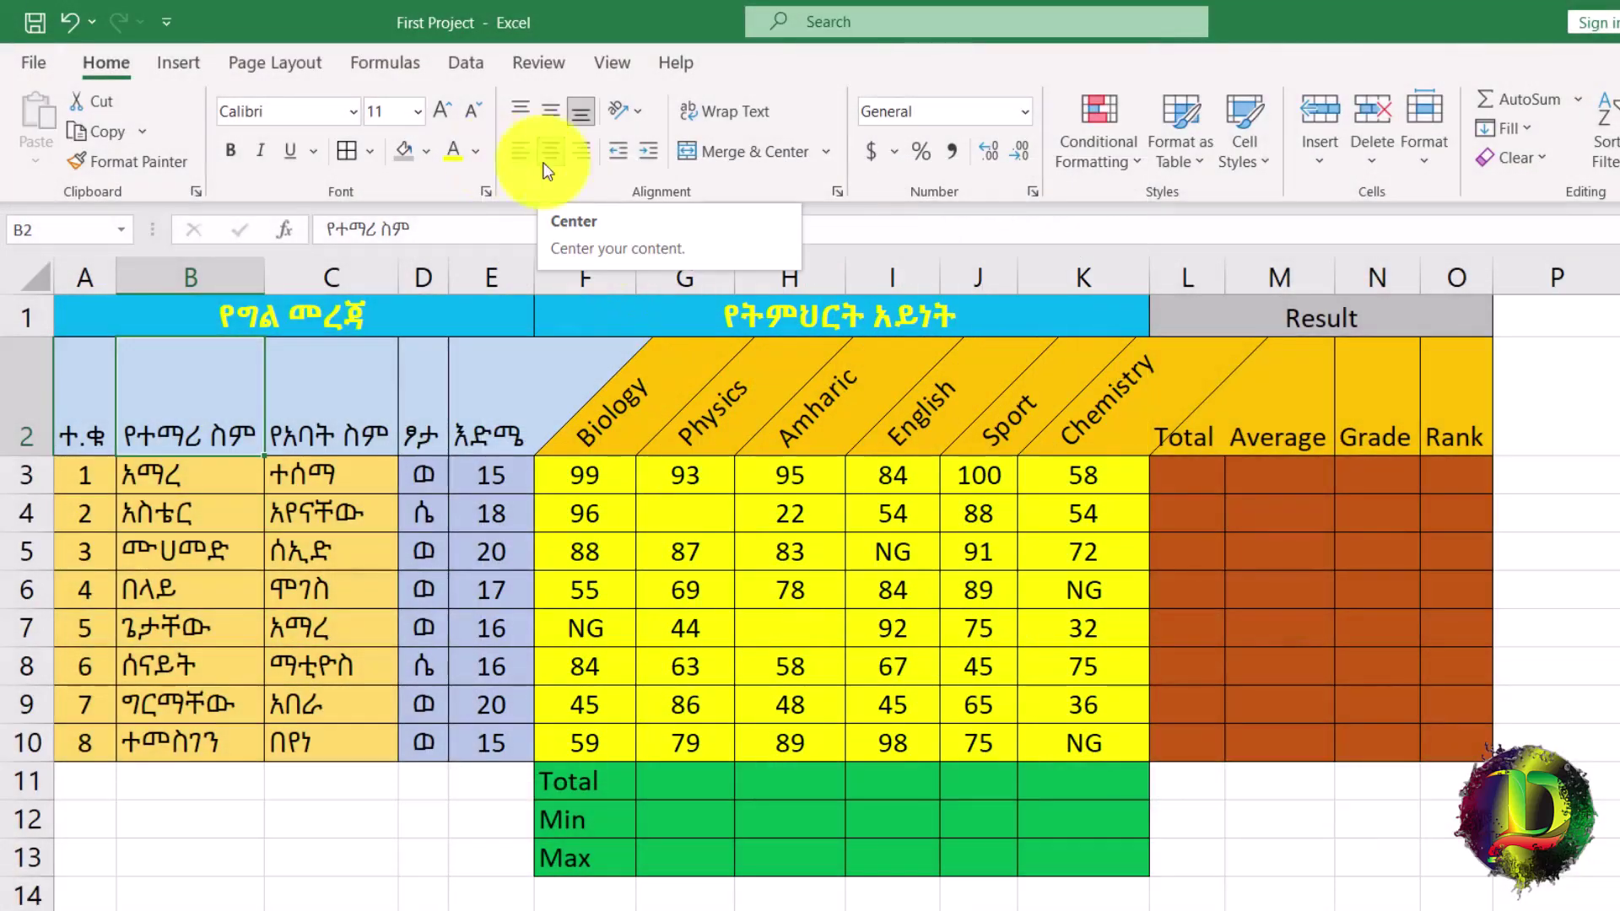
Middle-align and center the personal-information headers A2:E2, including the student name header.
left_click(550, 153)
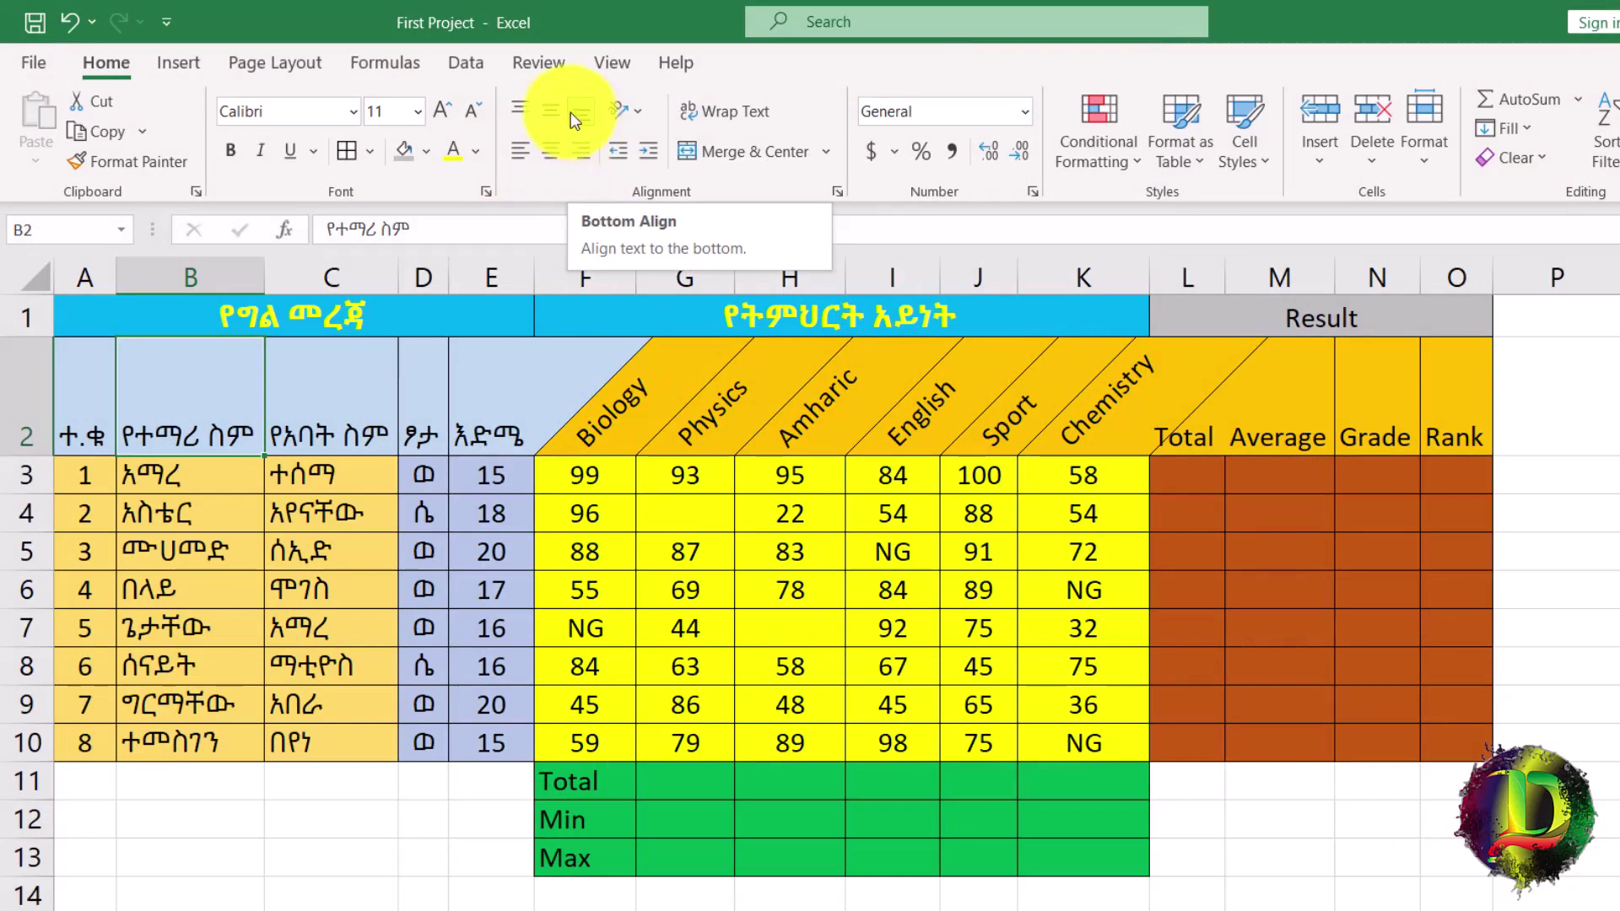
left_click(556, 117)
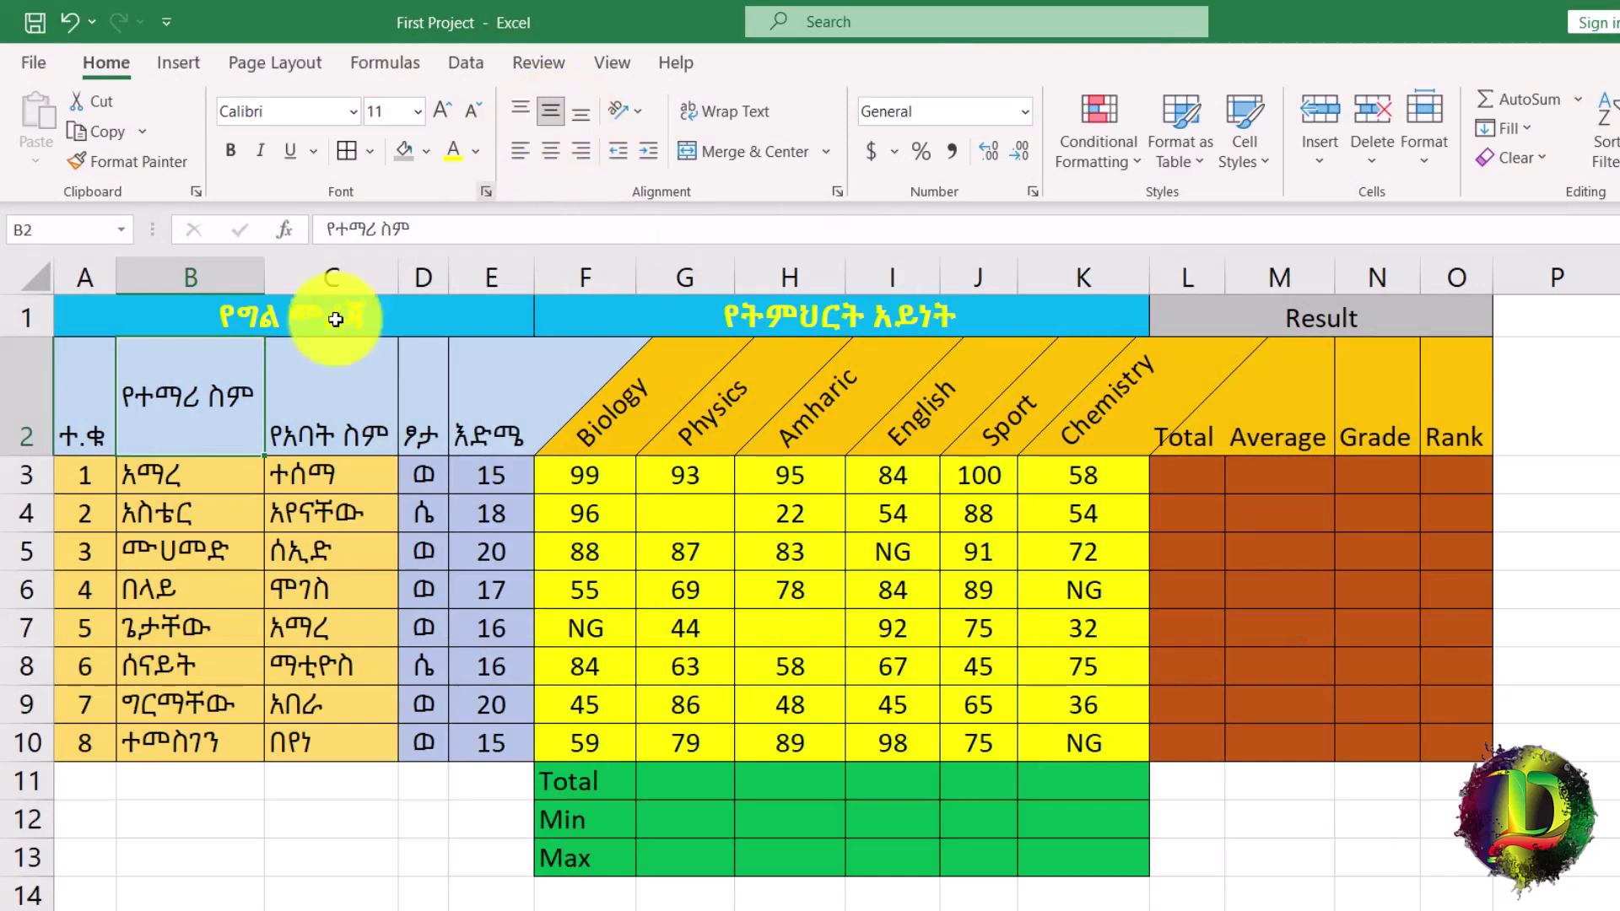
left_click_drag(68, 365, 499, 422)
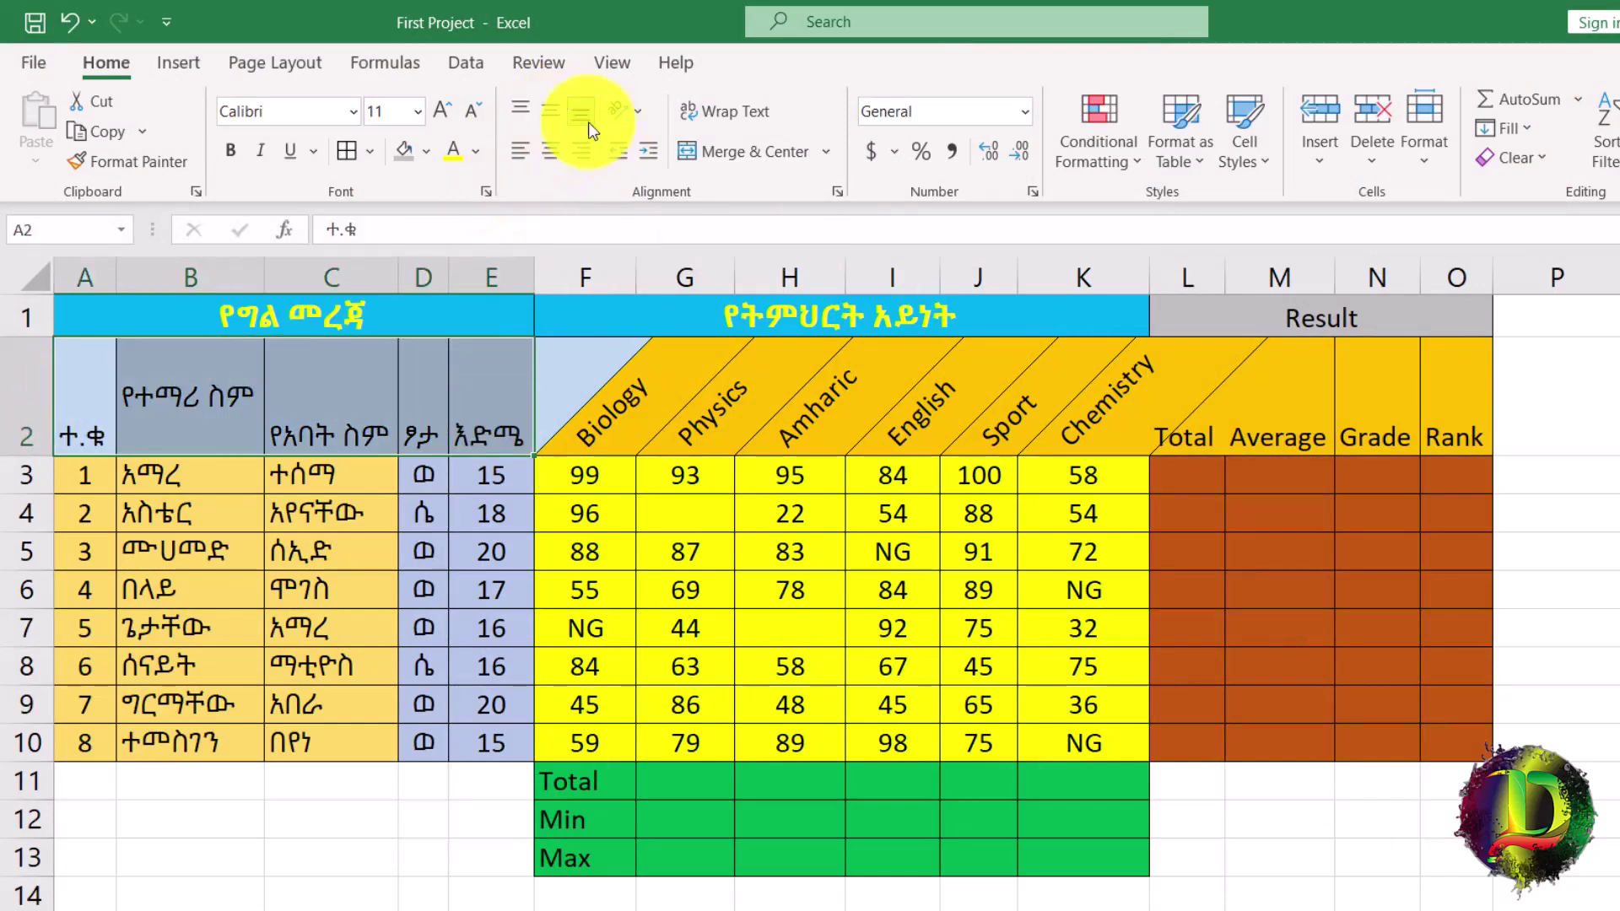
left_click(557, 103)
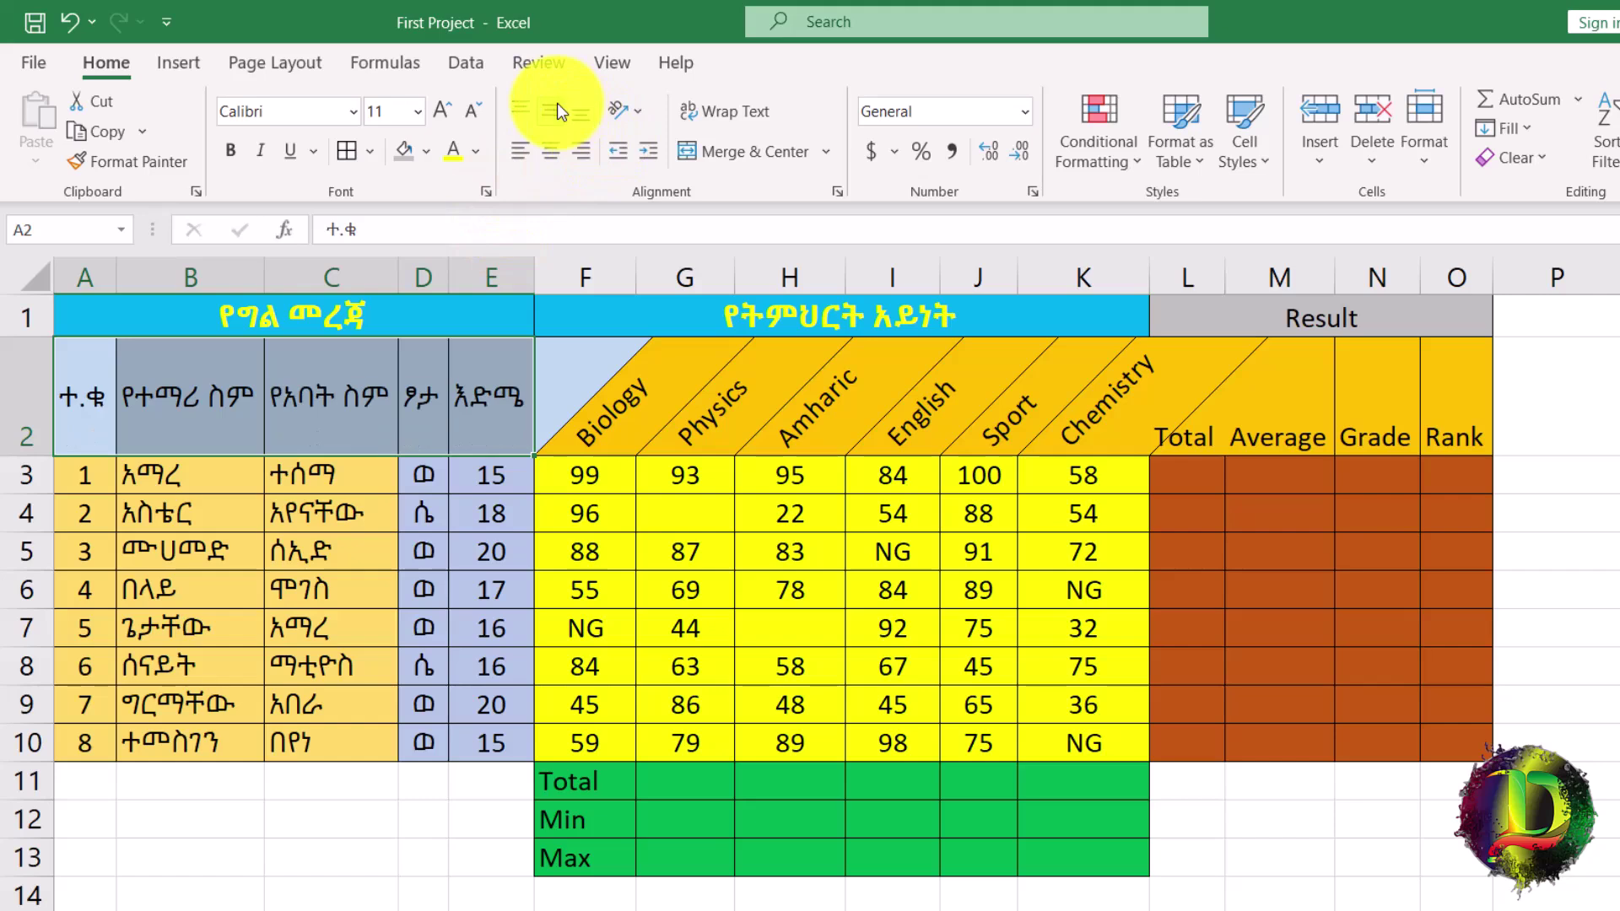
left_click(556, 168)
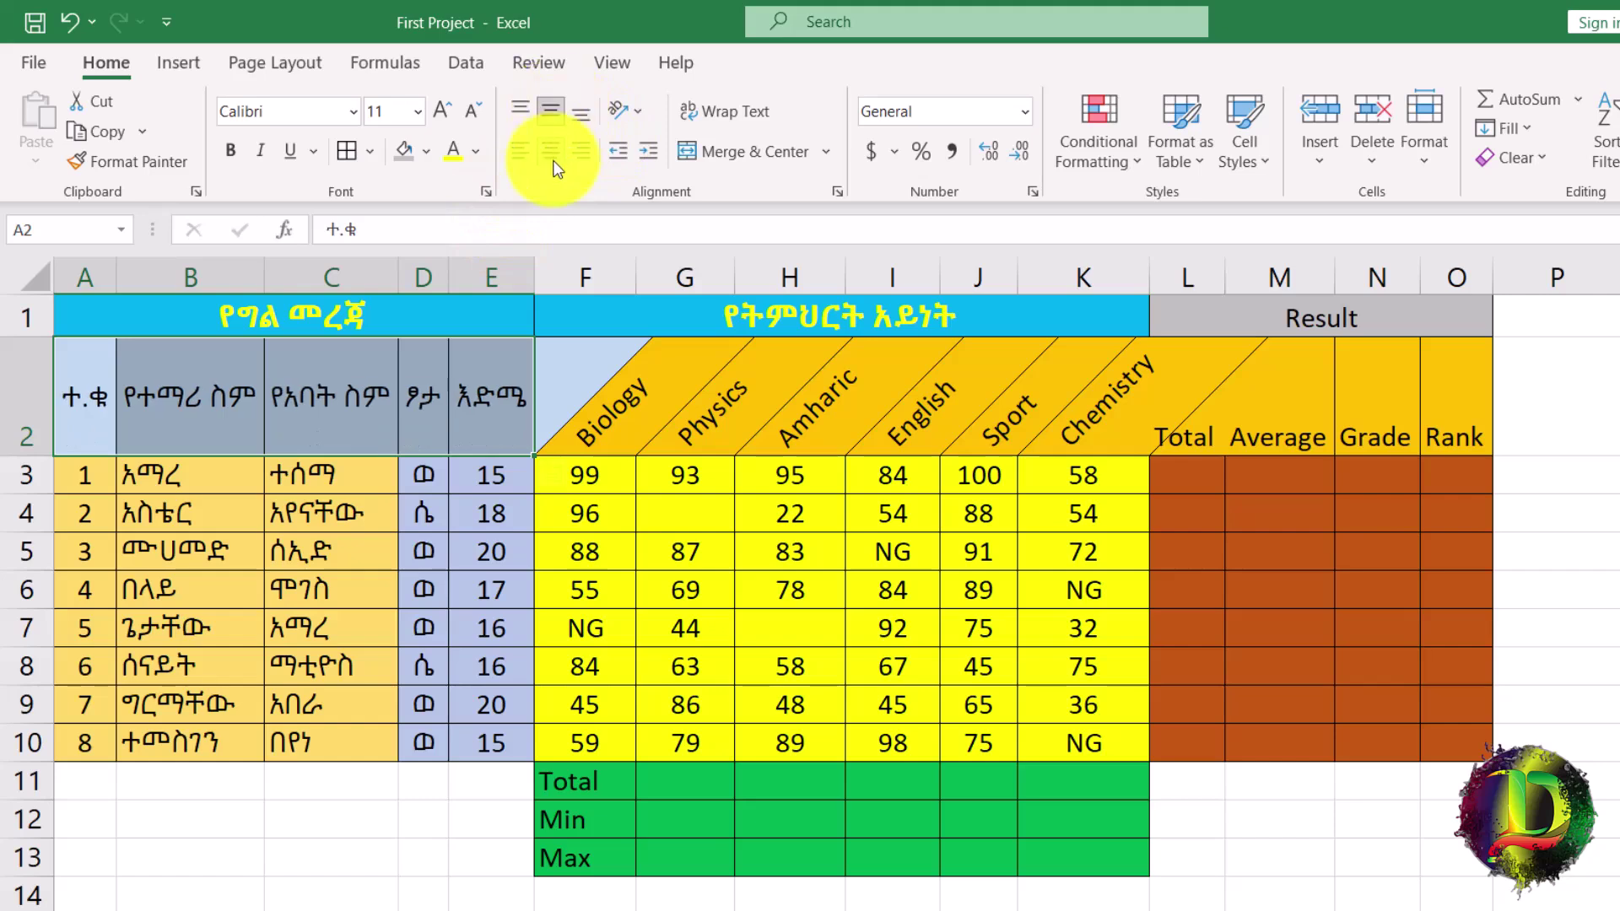